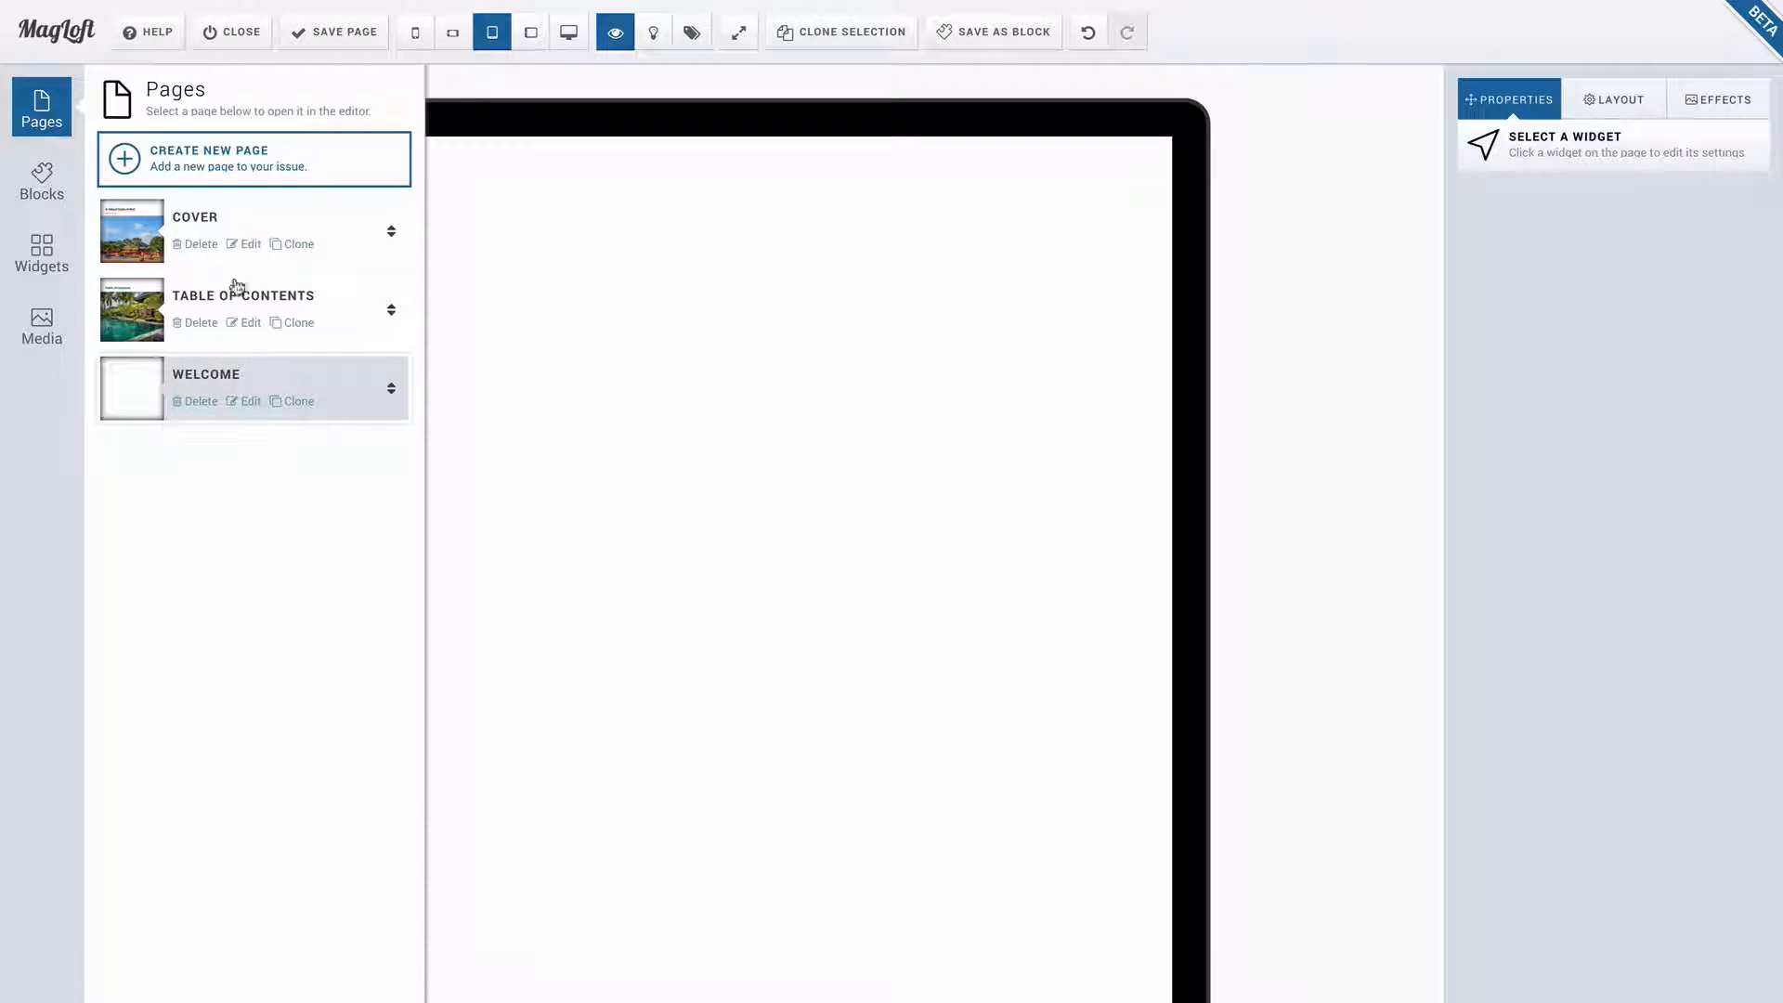
# - Place a Layer widget on the empty Welcome page
pyautogui.click(17, 110)
pyautogui.click(42, 248)
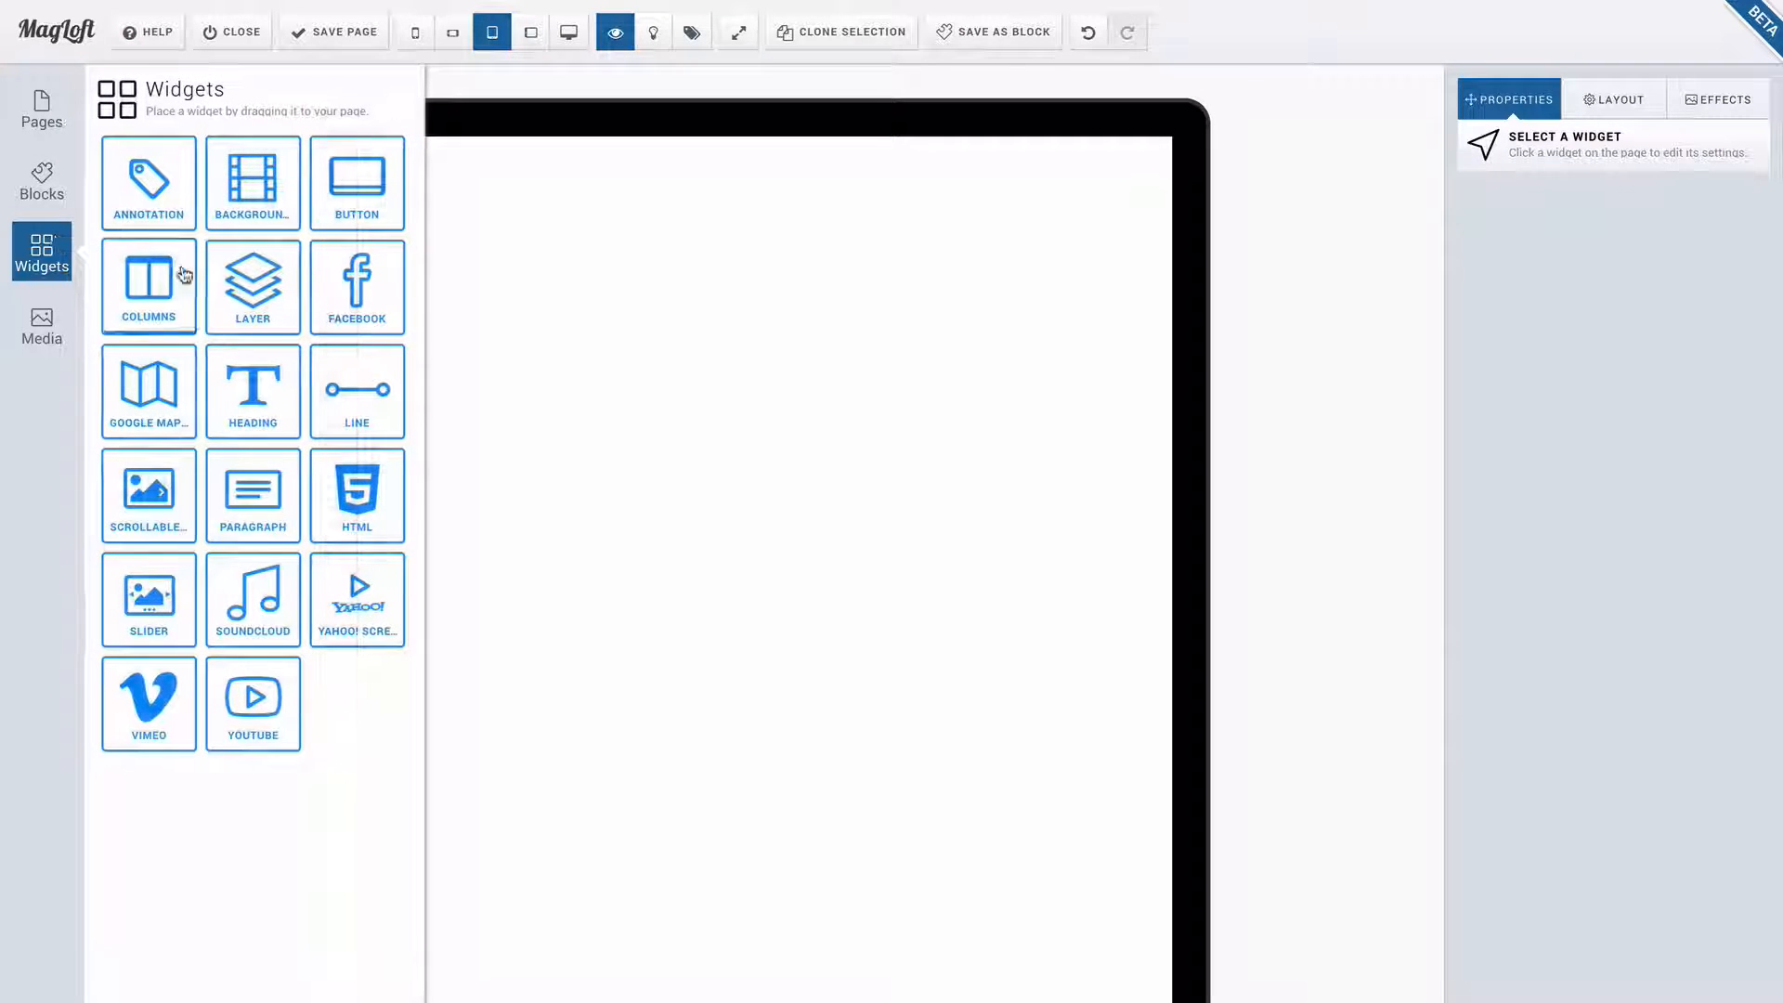
pyautogui.moveTo(248, 290); pyautogui.dragTo(649, 178)
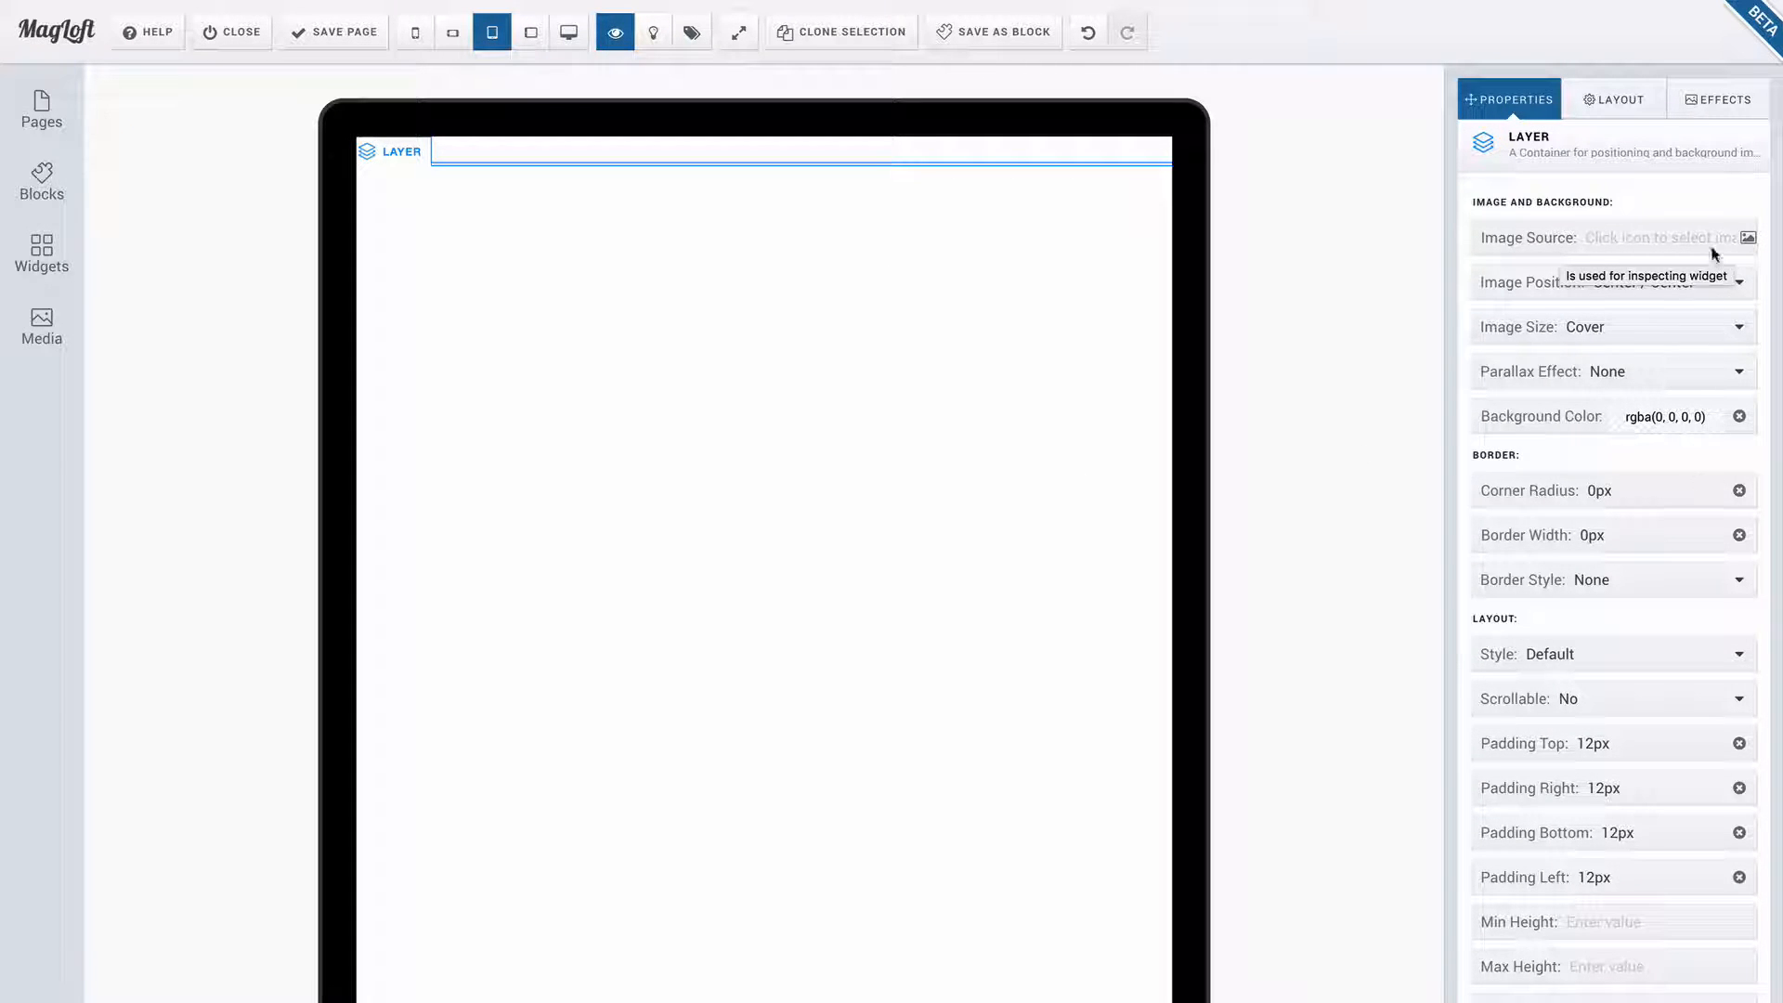
# - Set the layer's image source to Post01_Picture_optimized.jpg from the Welcome media folder
pyautogui.click(1748, 238)
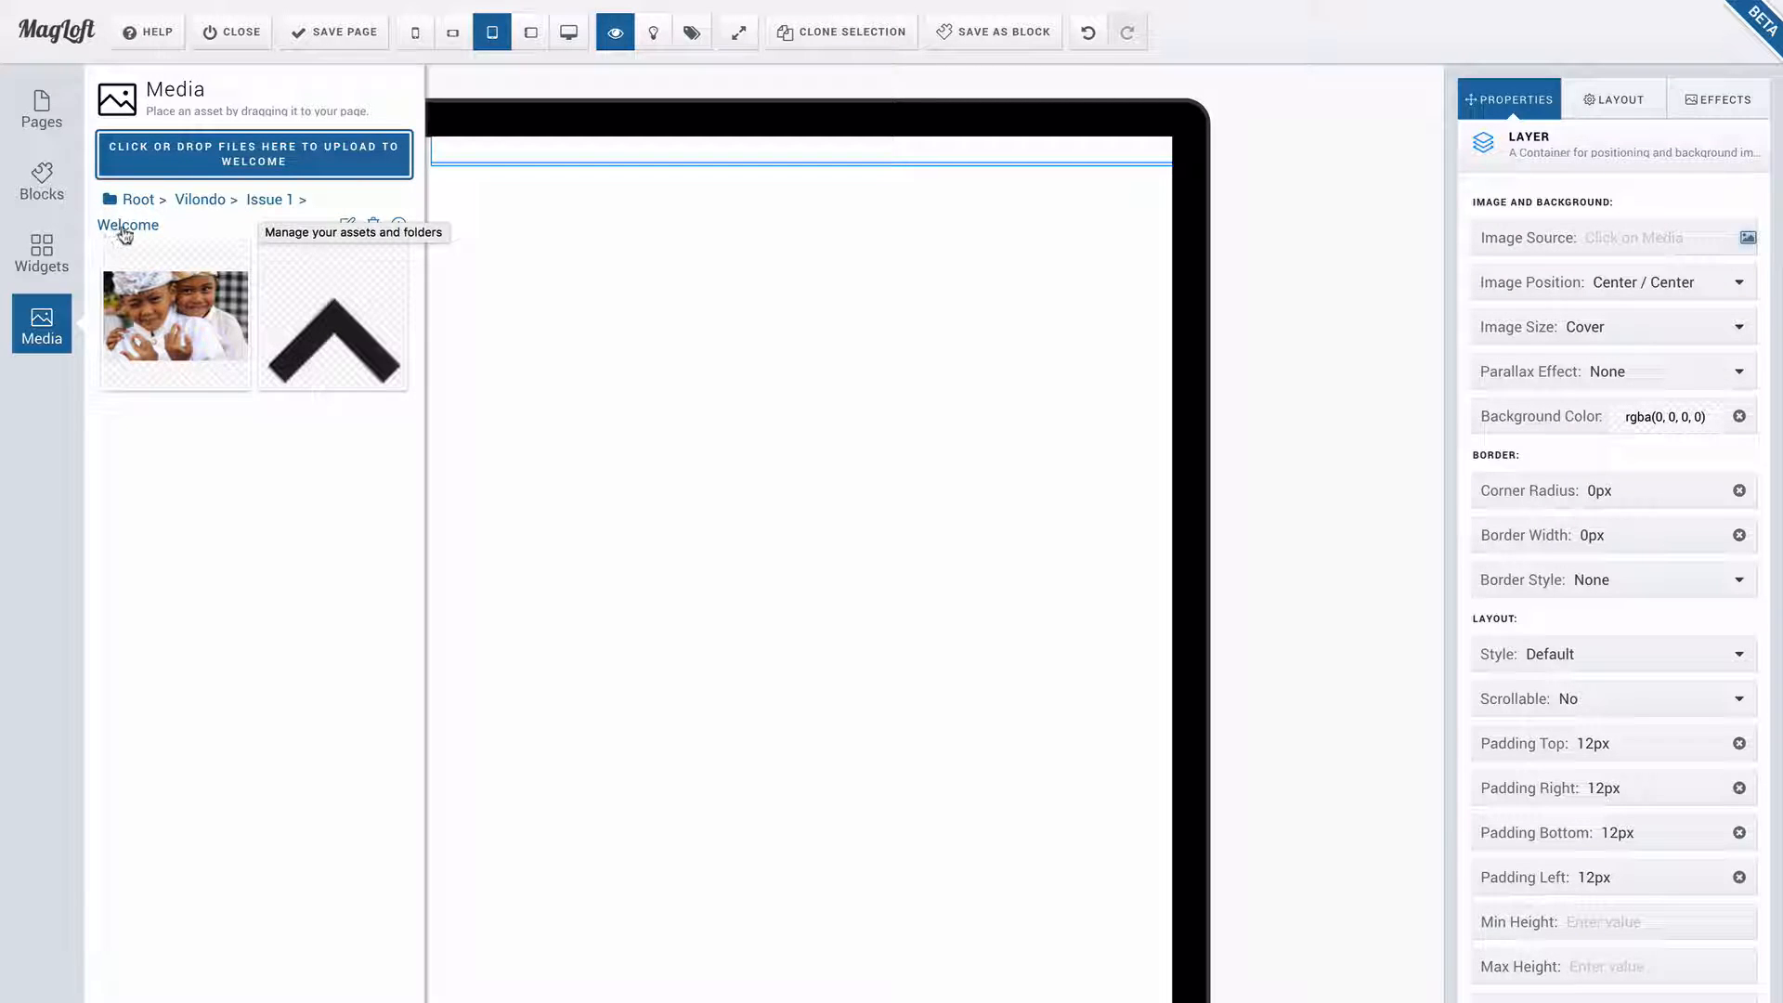
pyautogui.click(191, 324)
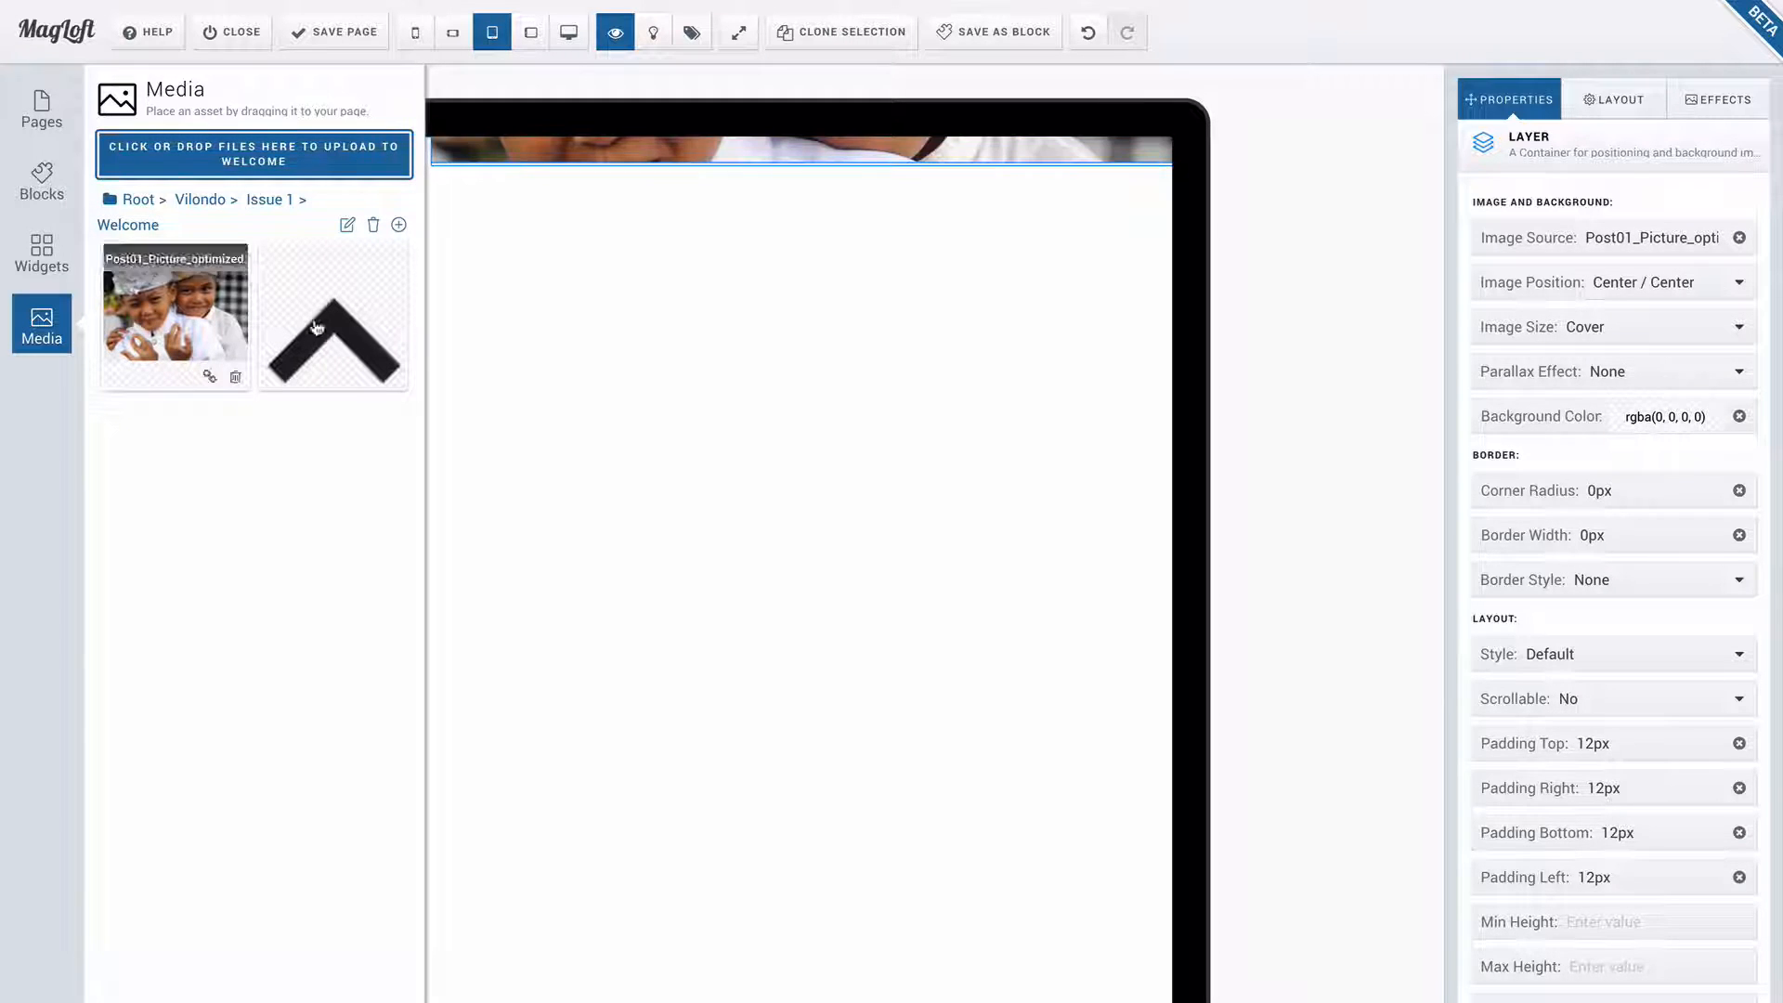
pyautogui.click(62, 340)
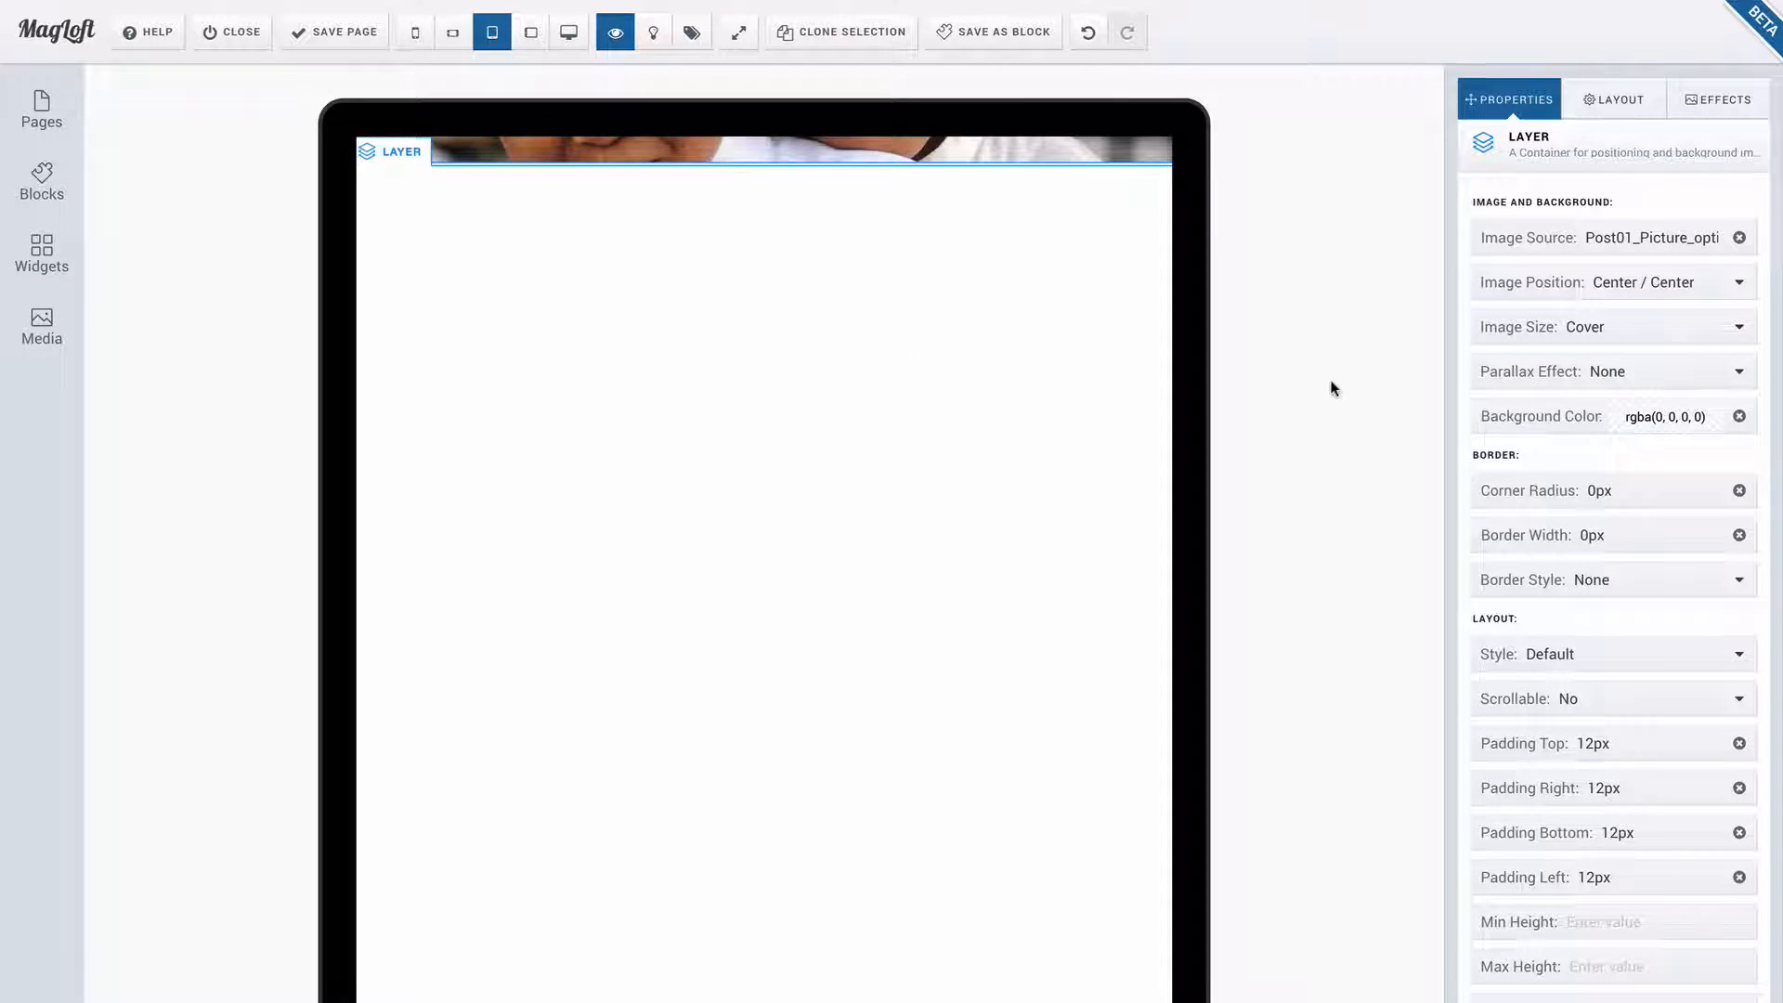
# - Set the image layer's minimum height to 100vh
pyautogui.scroll(-1, 1599, 823)
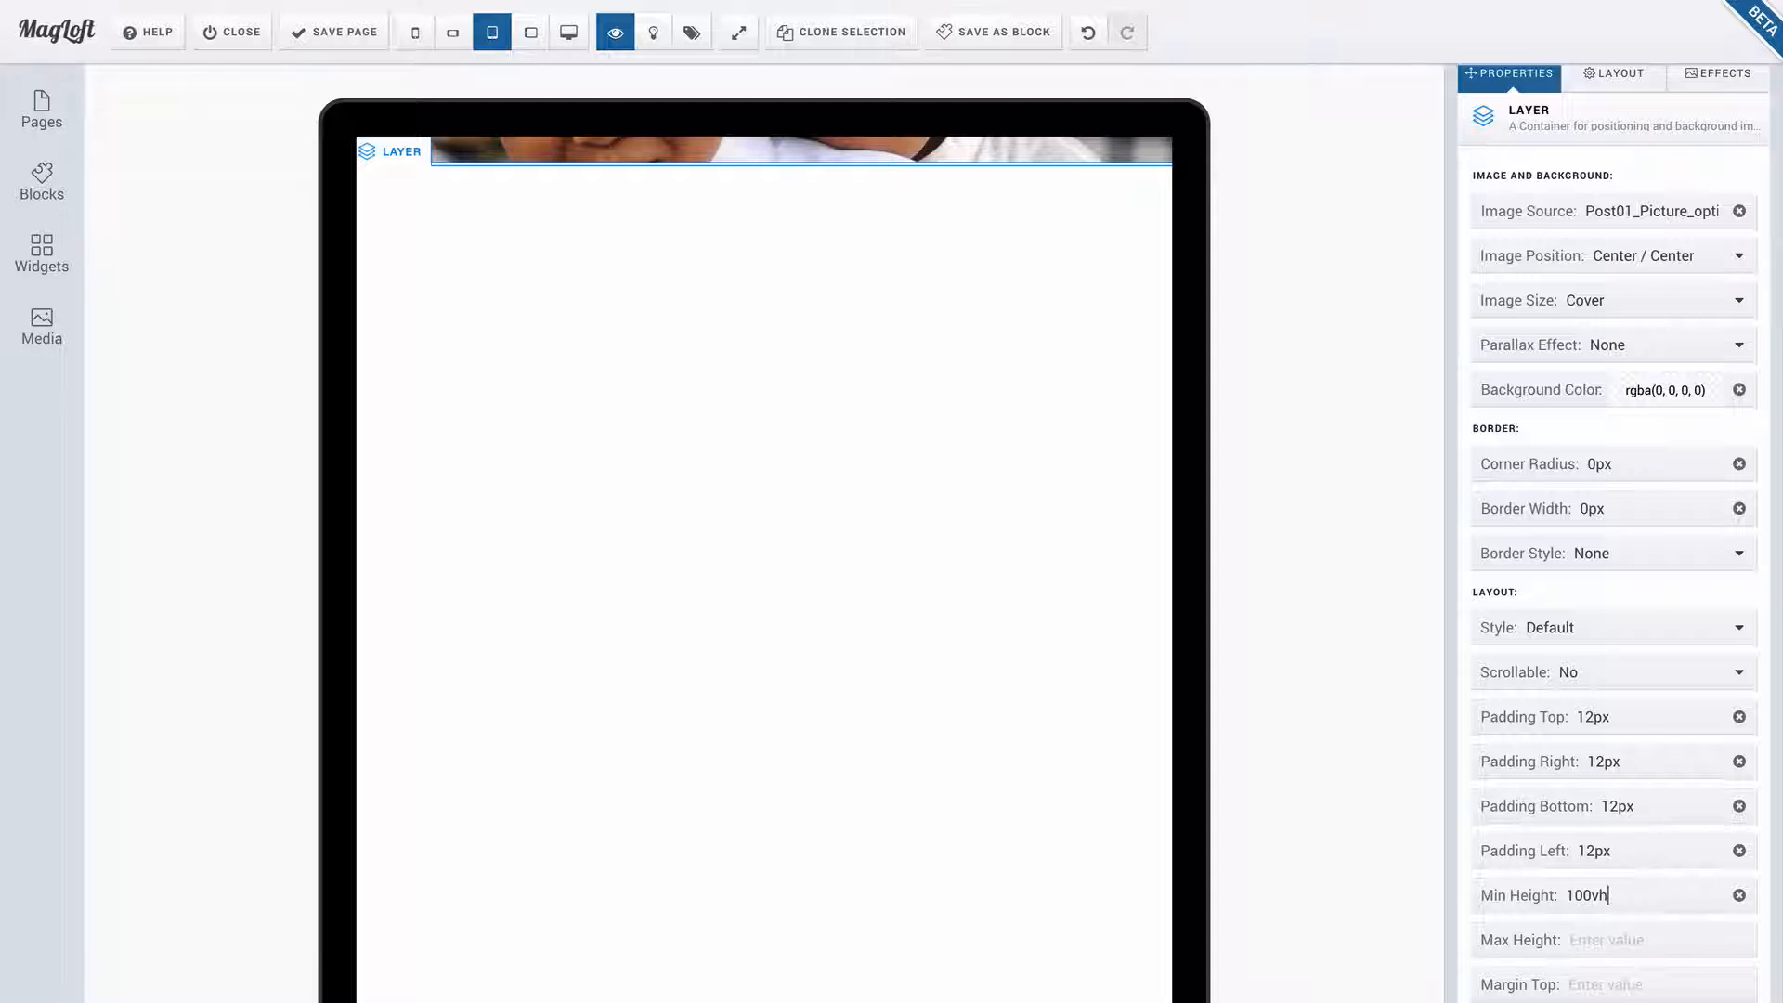
pyautogui.scroll(-2, 876, 887)
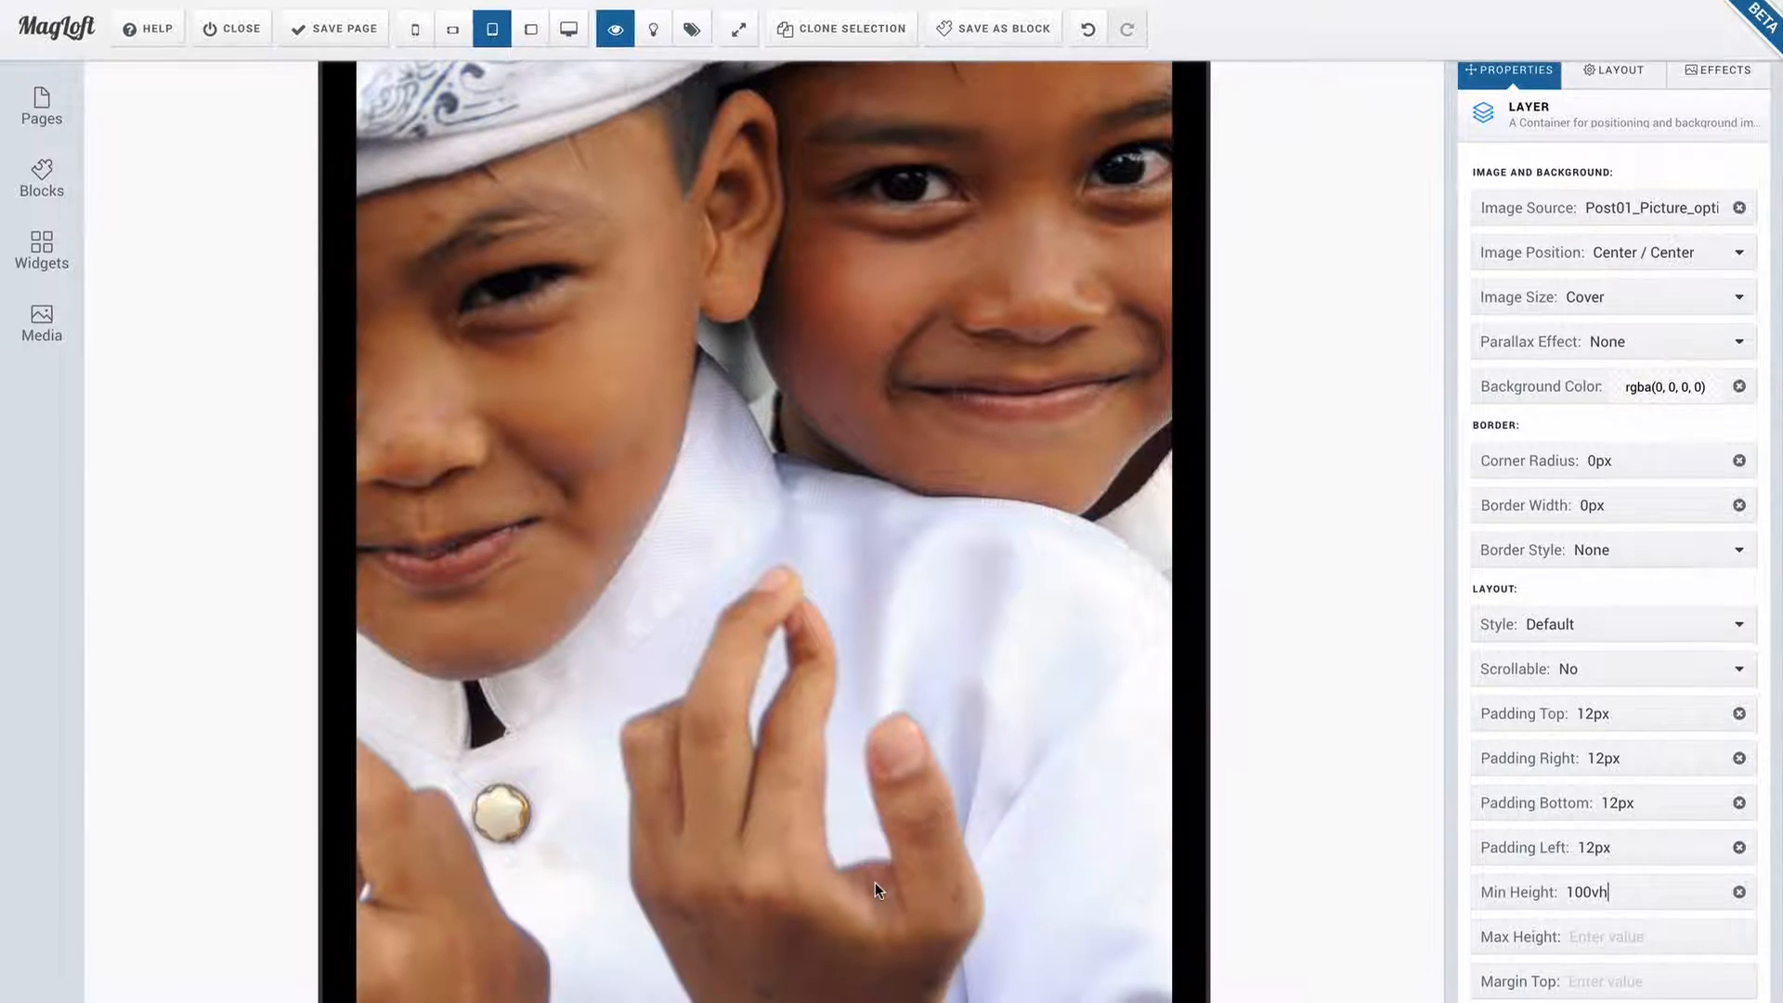
pyautogui.scroll(2, 863, 478)
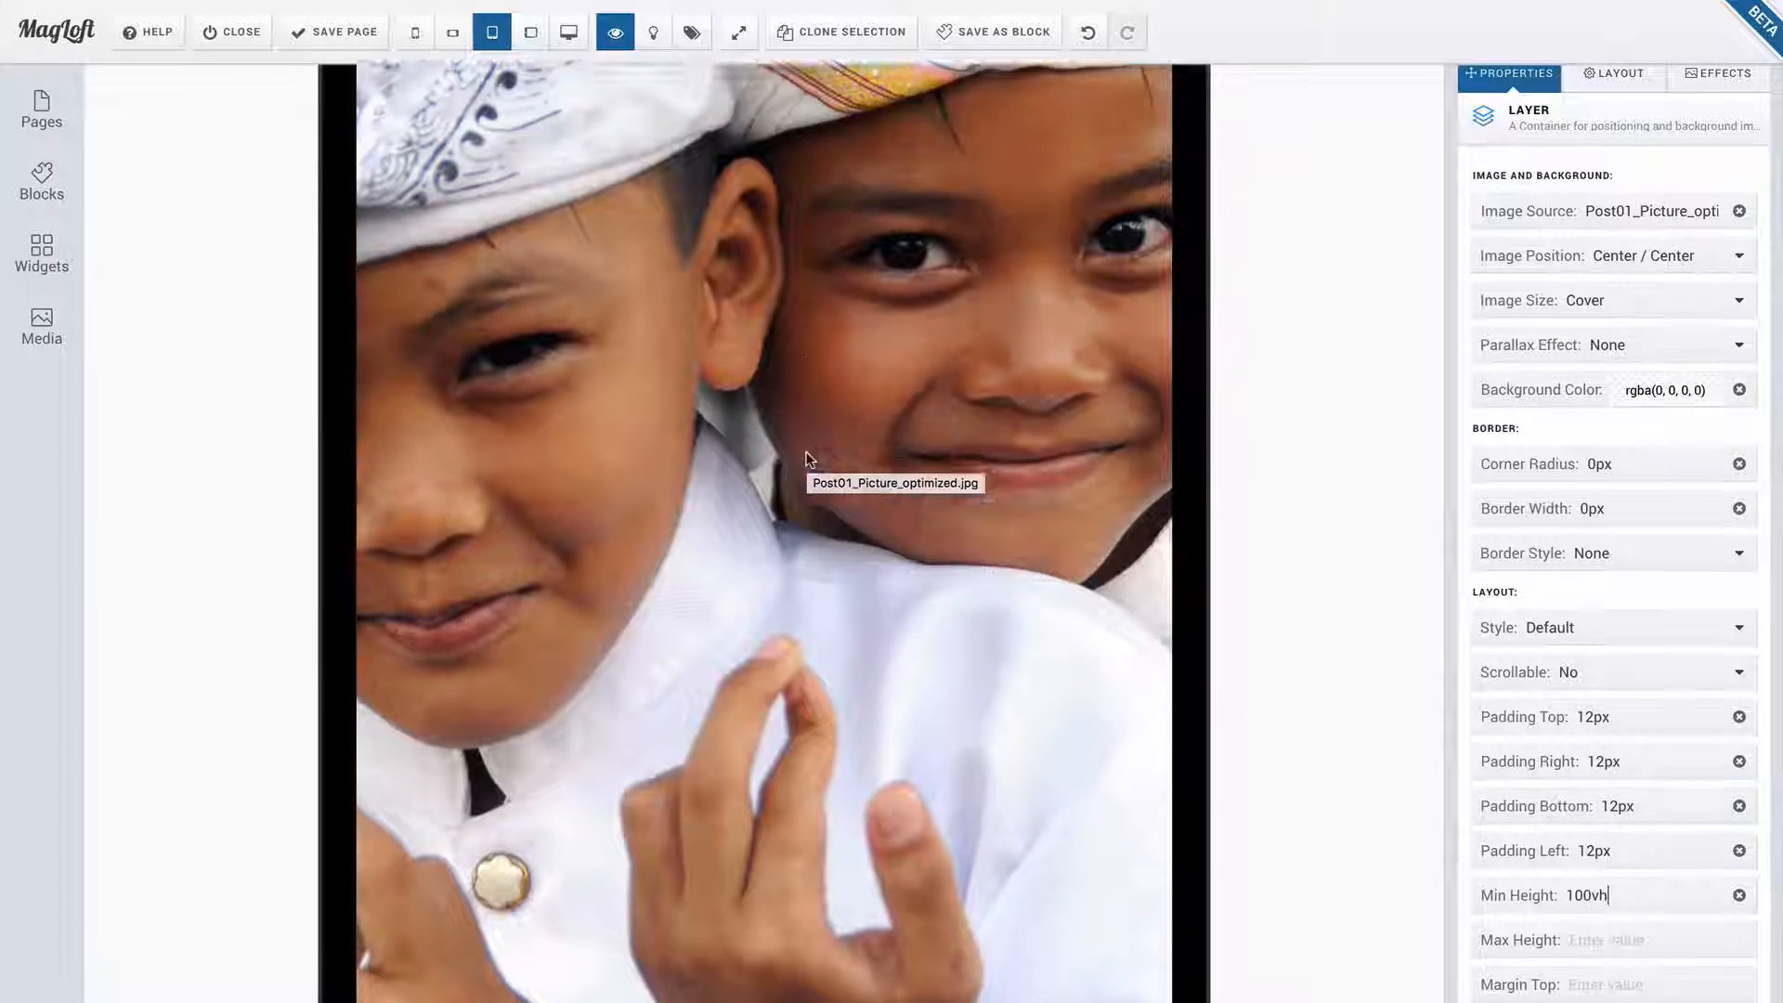
# - Check how the image layer fills the page in phone landscape preview and again in tablet portrait preview
pyautogui.click(455, 43)
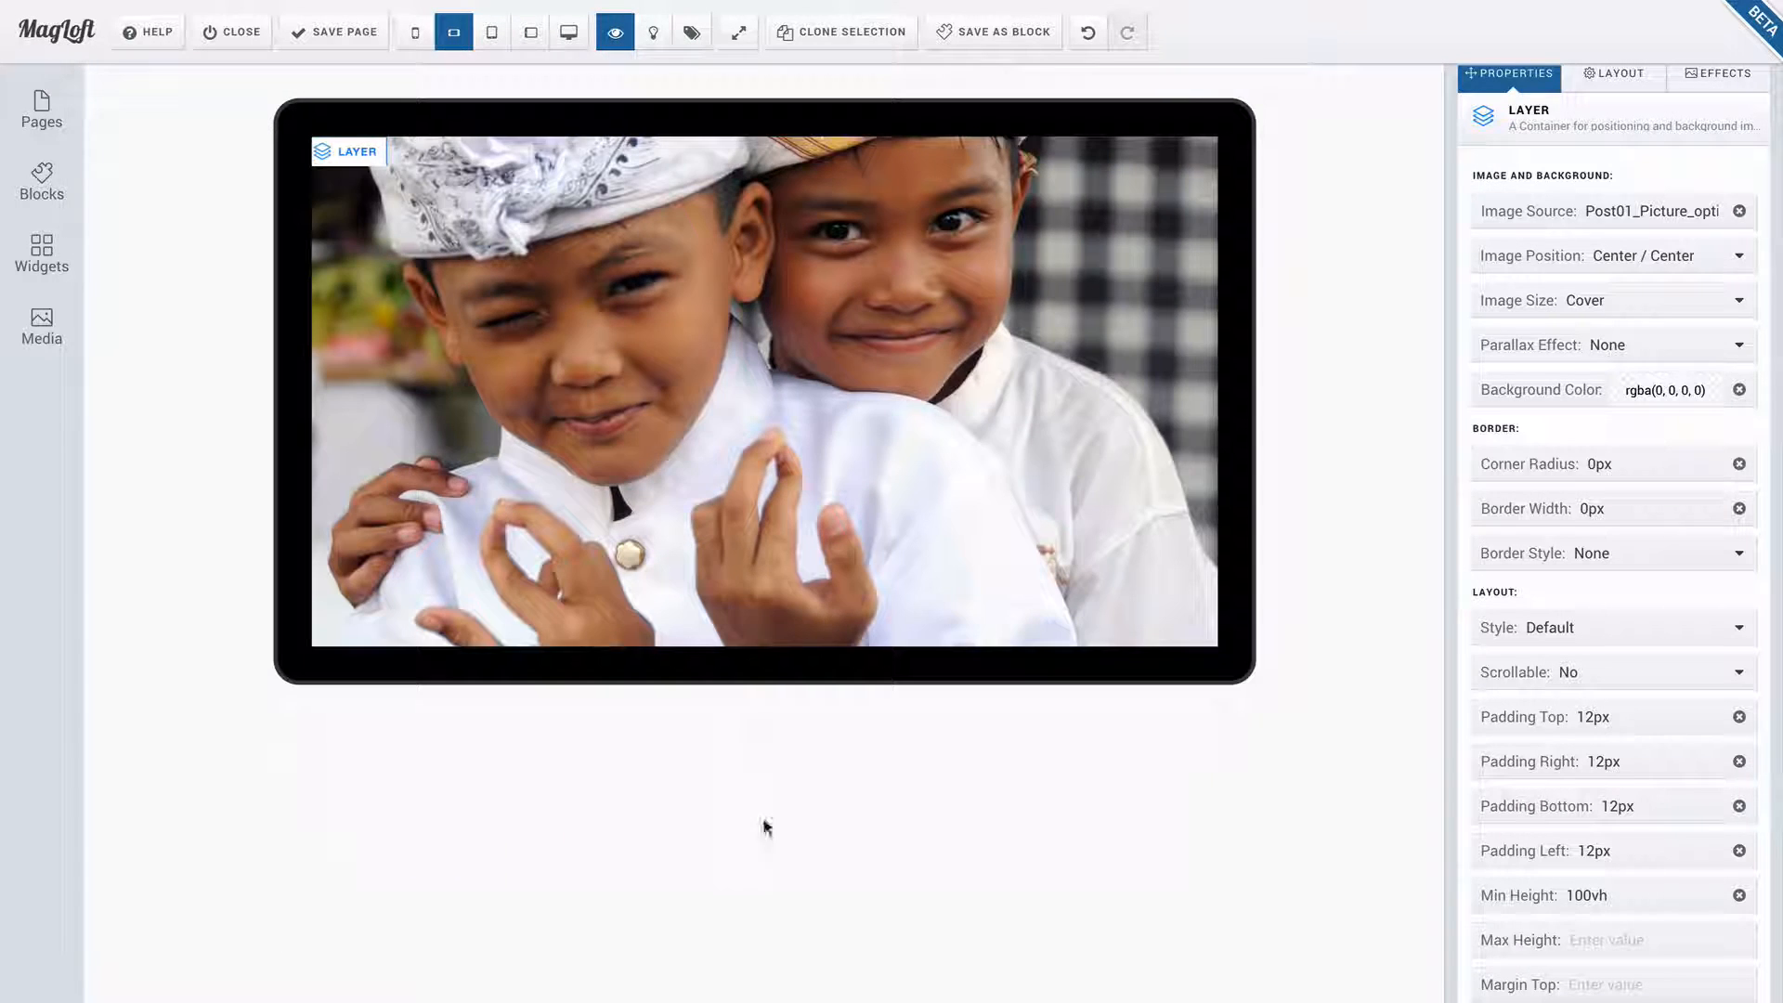
pyautogui.click(492, 37)
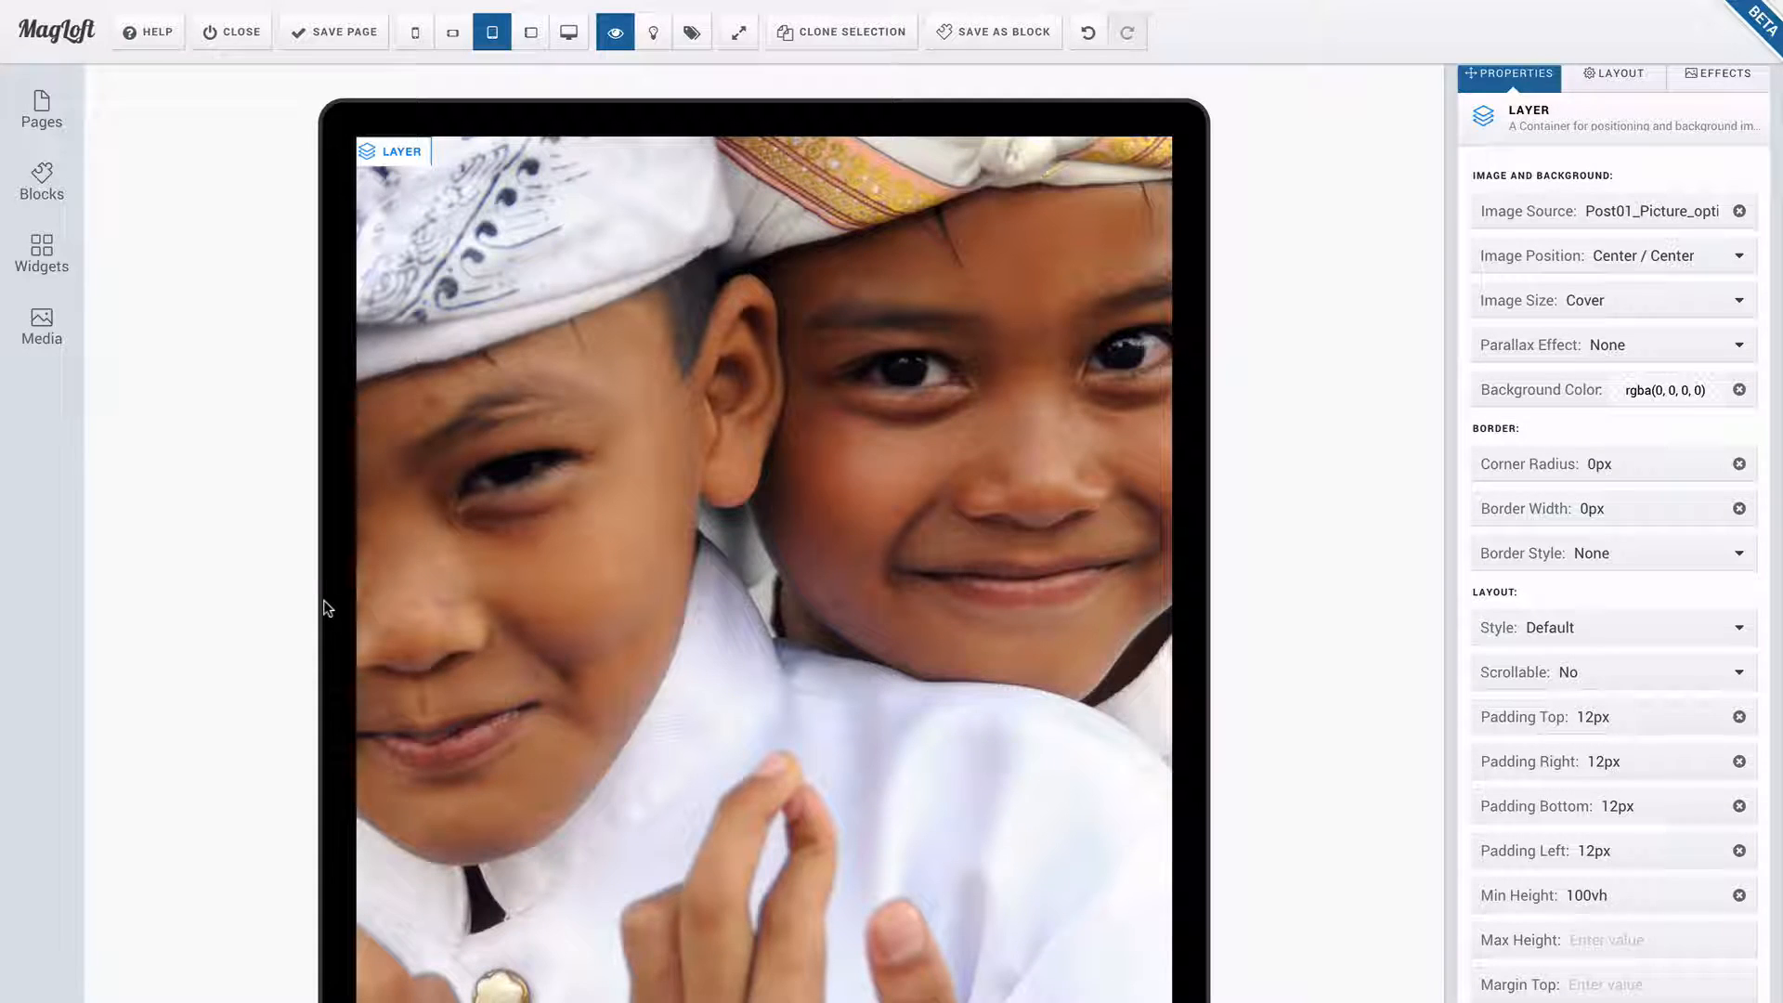
pyautogui.scroll(-2, 743, 664)
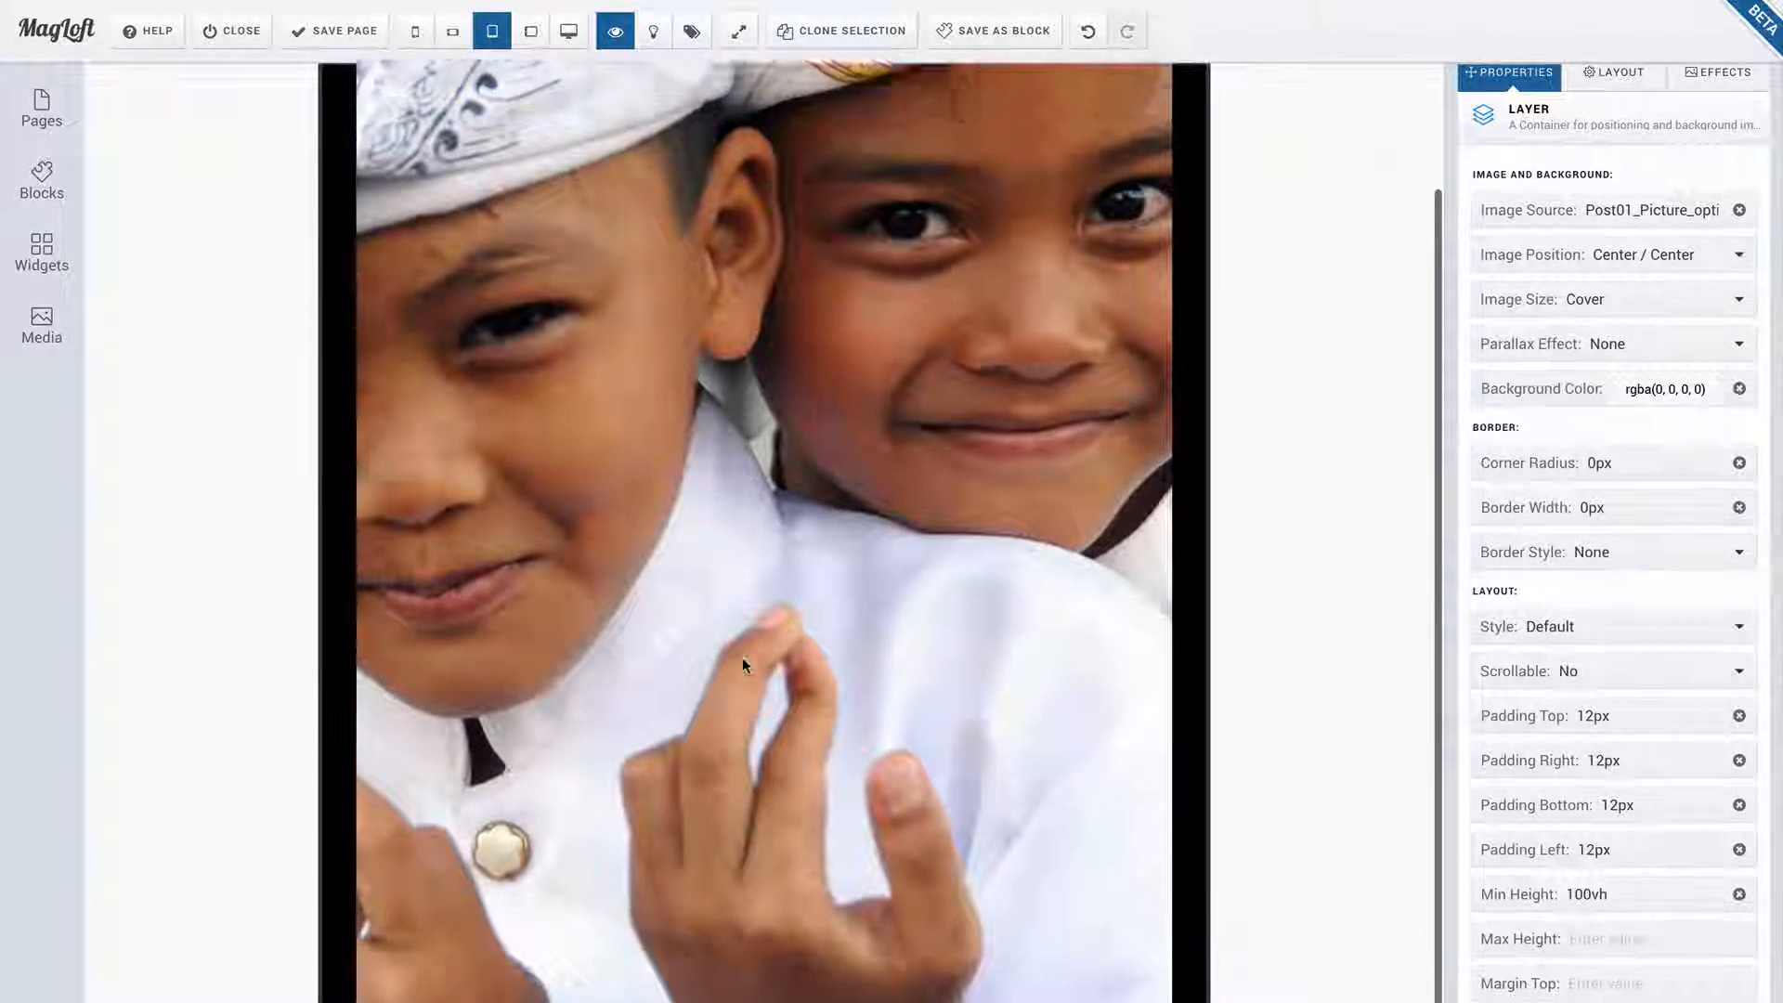
pyautogui.scroll(2, 749, 659)
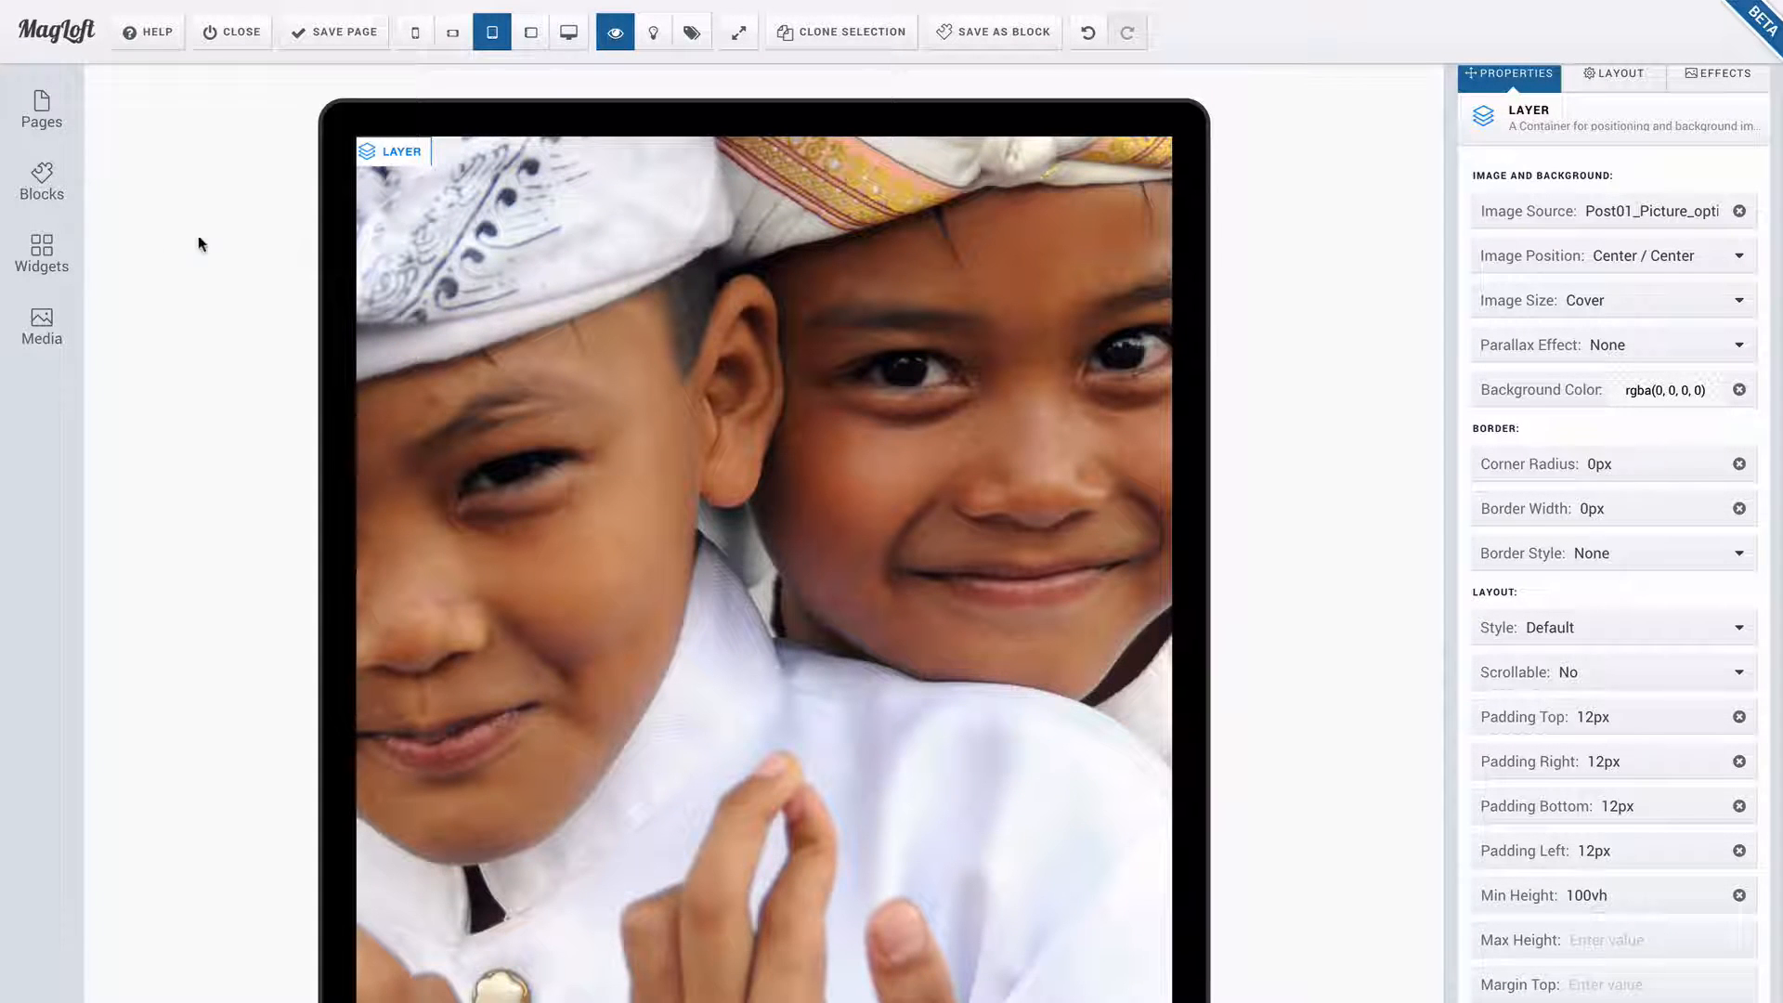
# - Add a Columns widget inside the image layer and set its layout to 2 Columns (4 x 8)
pyautogui.click(42, 251)
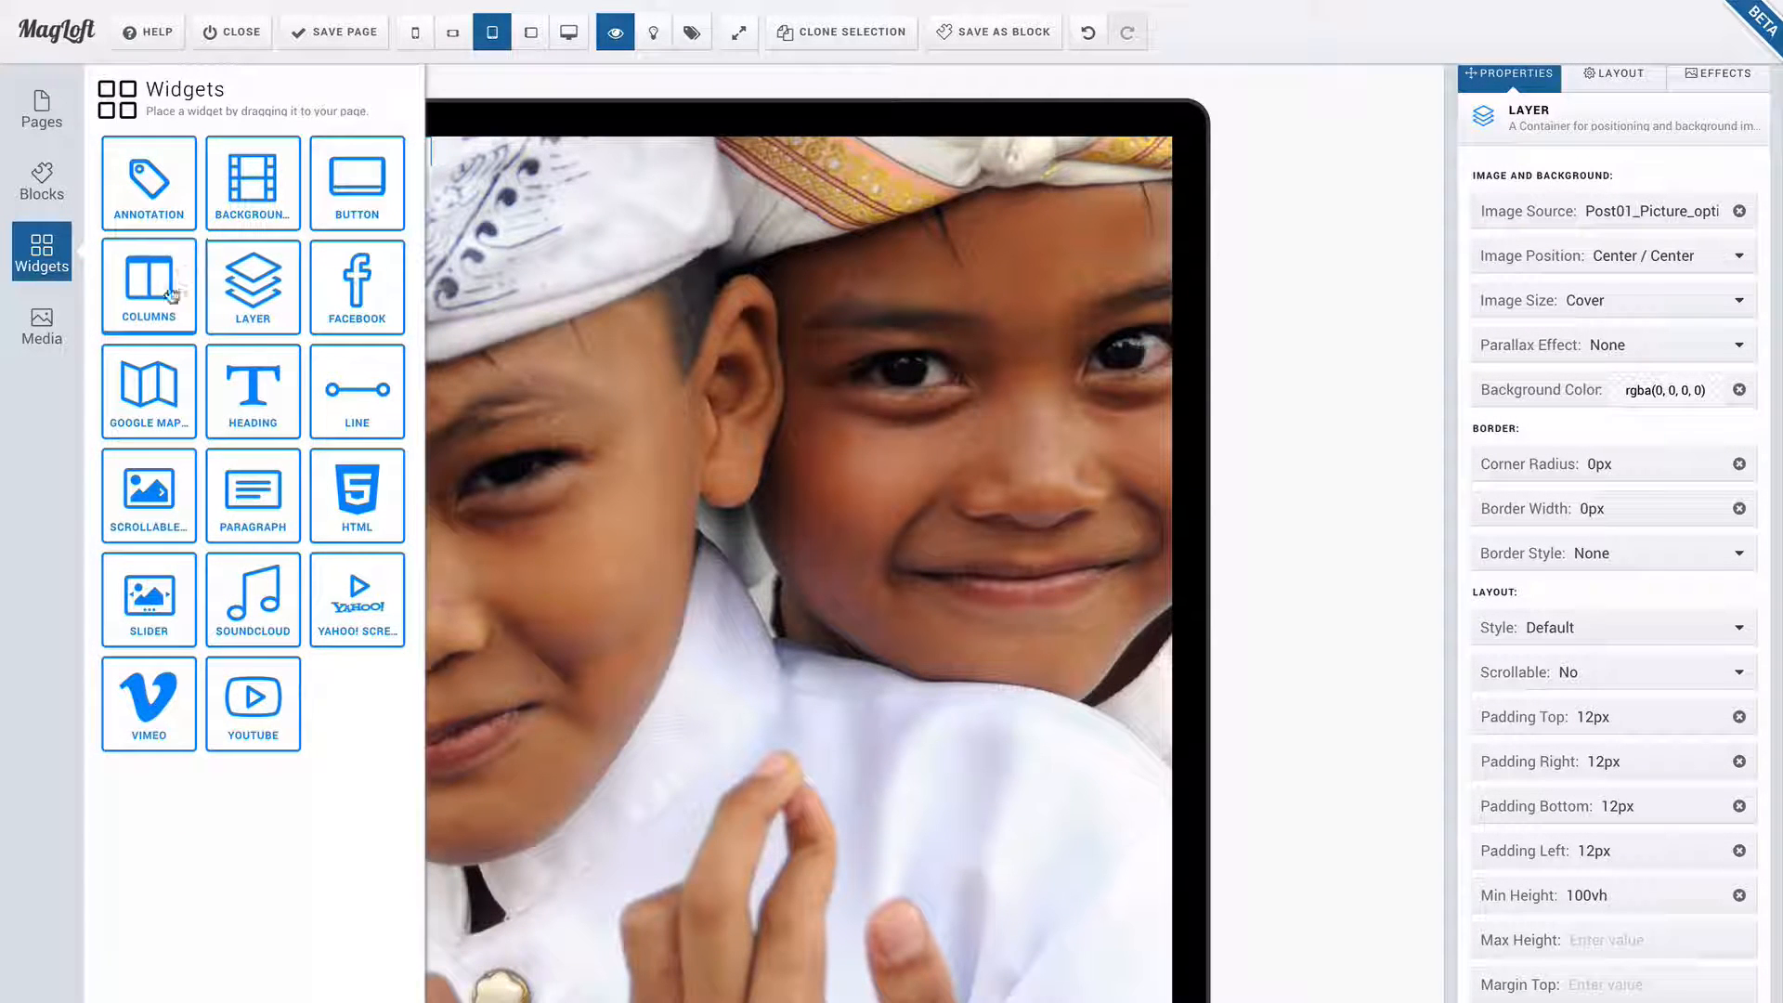
pyautogui.moveTo(168, 296); pyautogui.dragTo(751, 191)
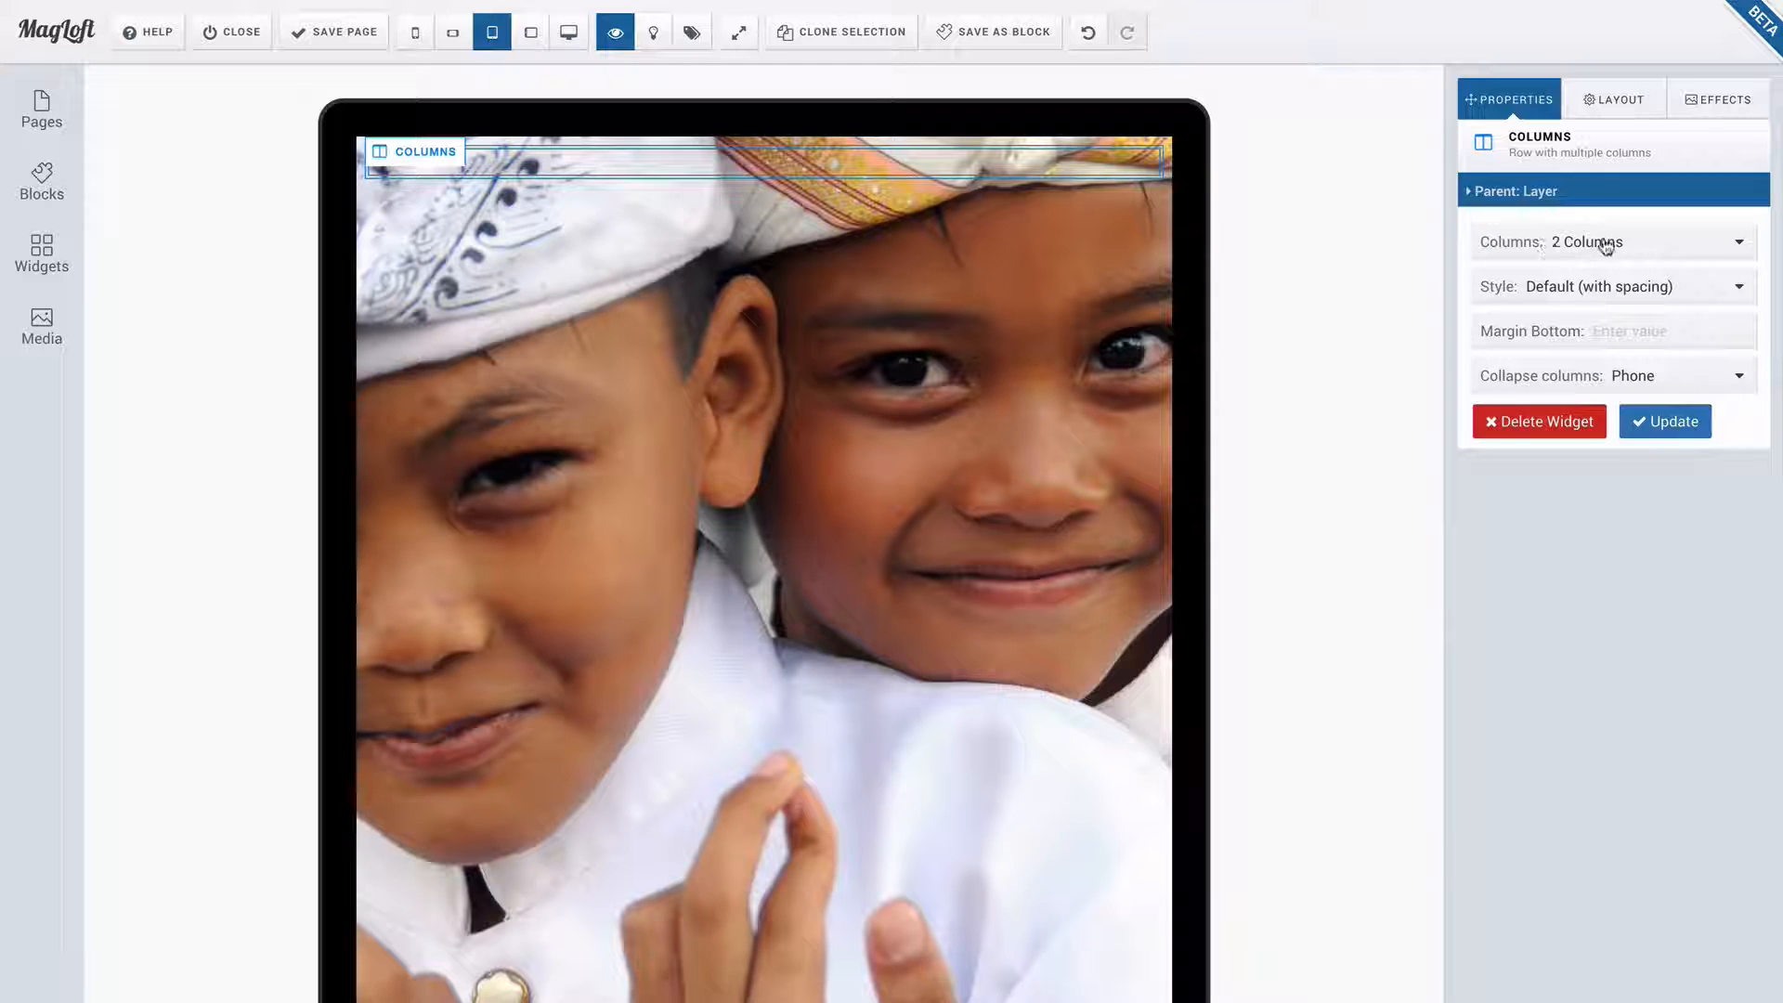
pyautogui.click(1641, 245)
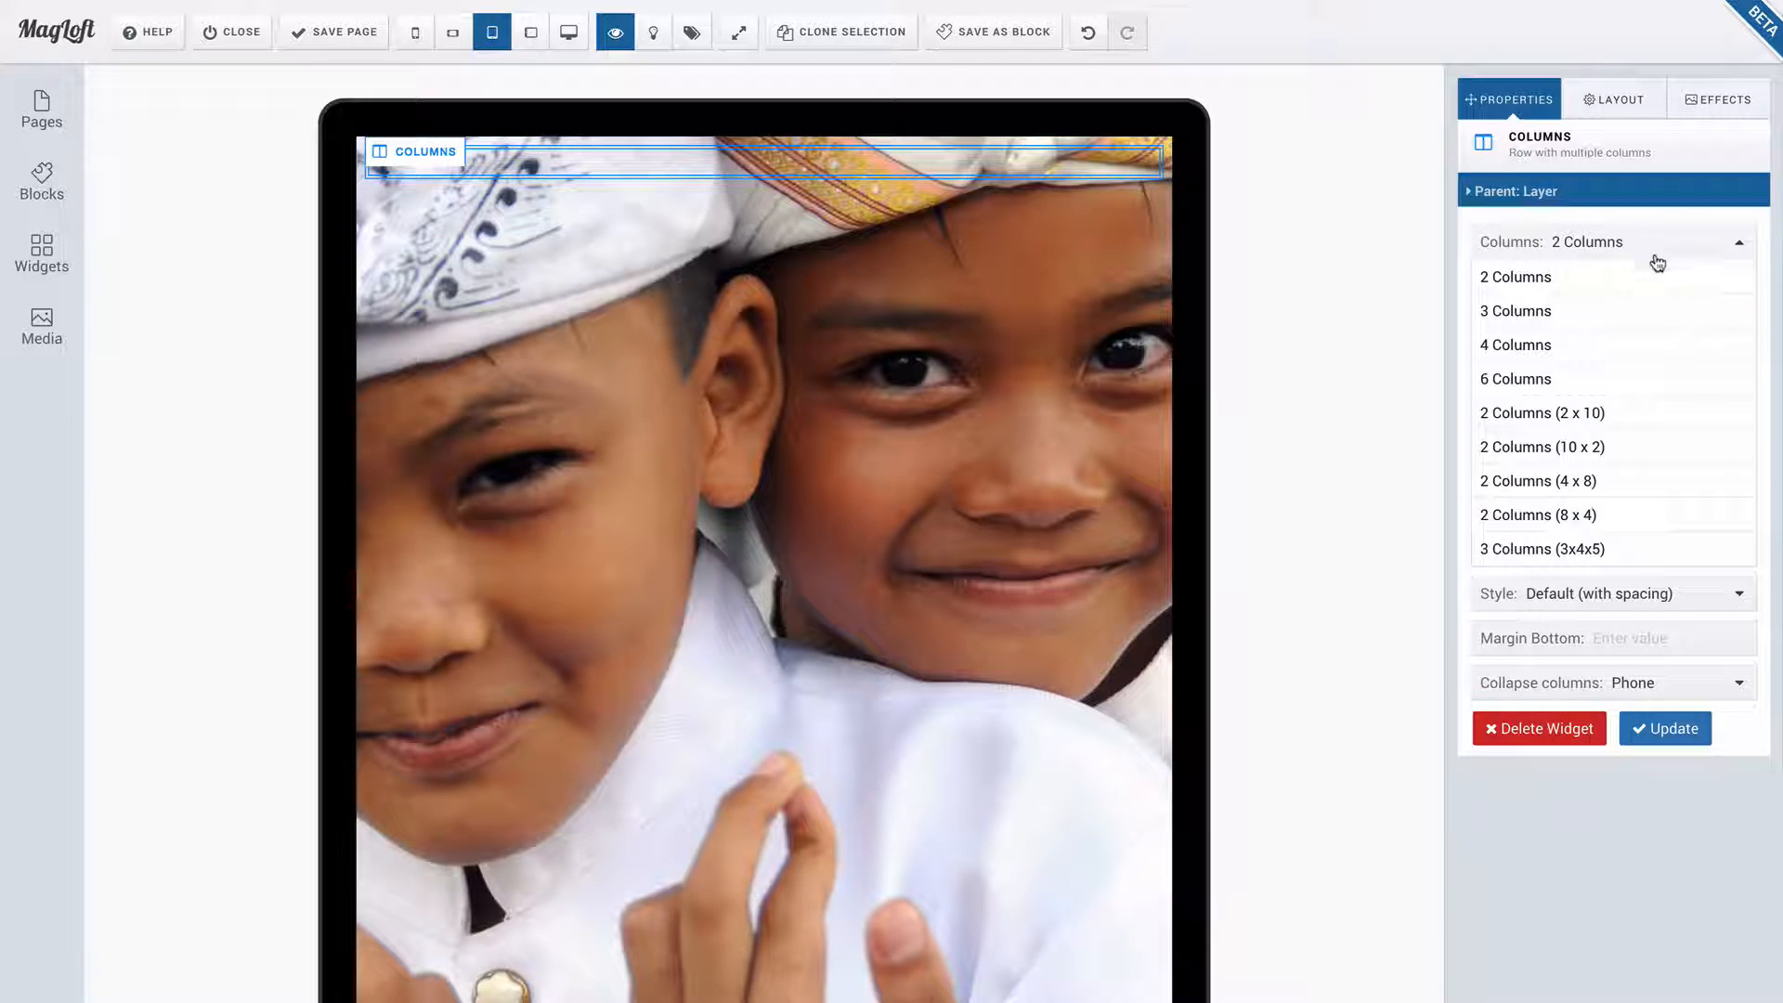
pyautogui.click(1597, 490)
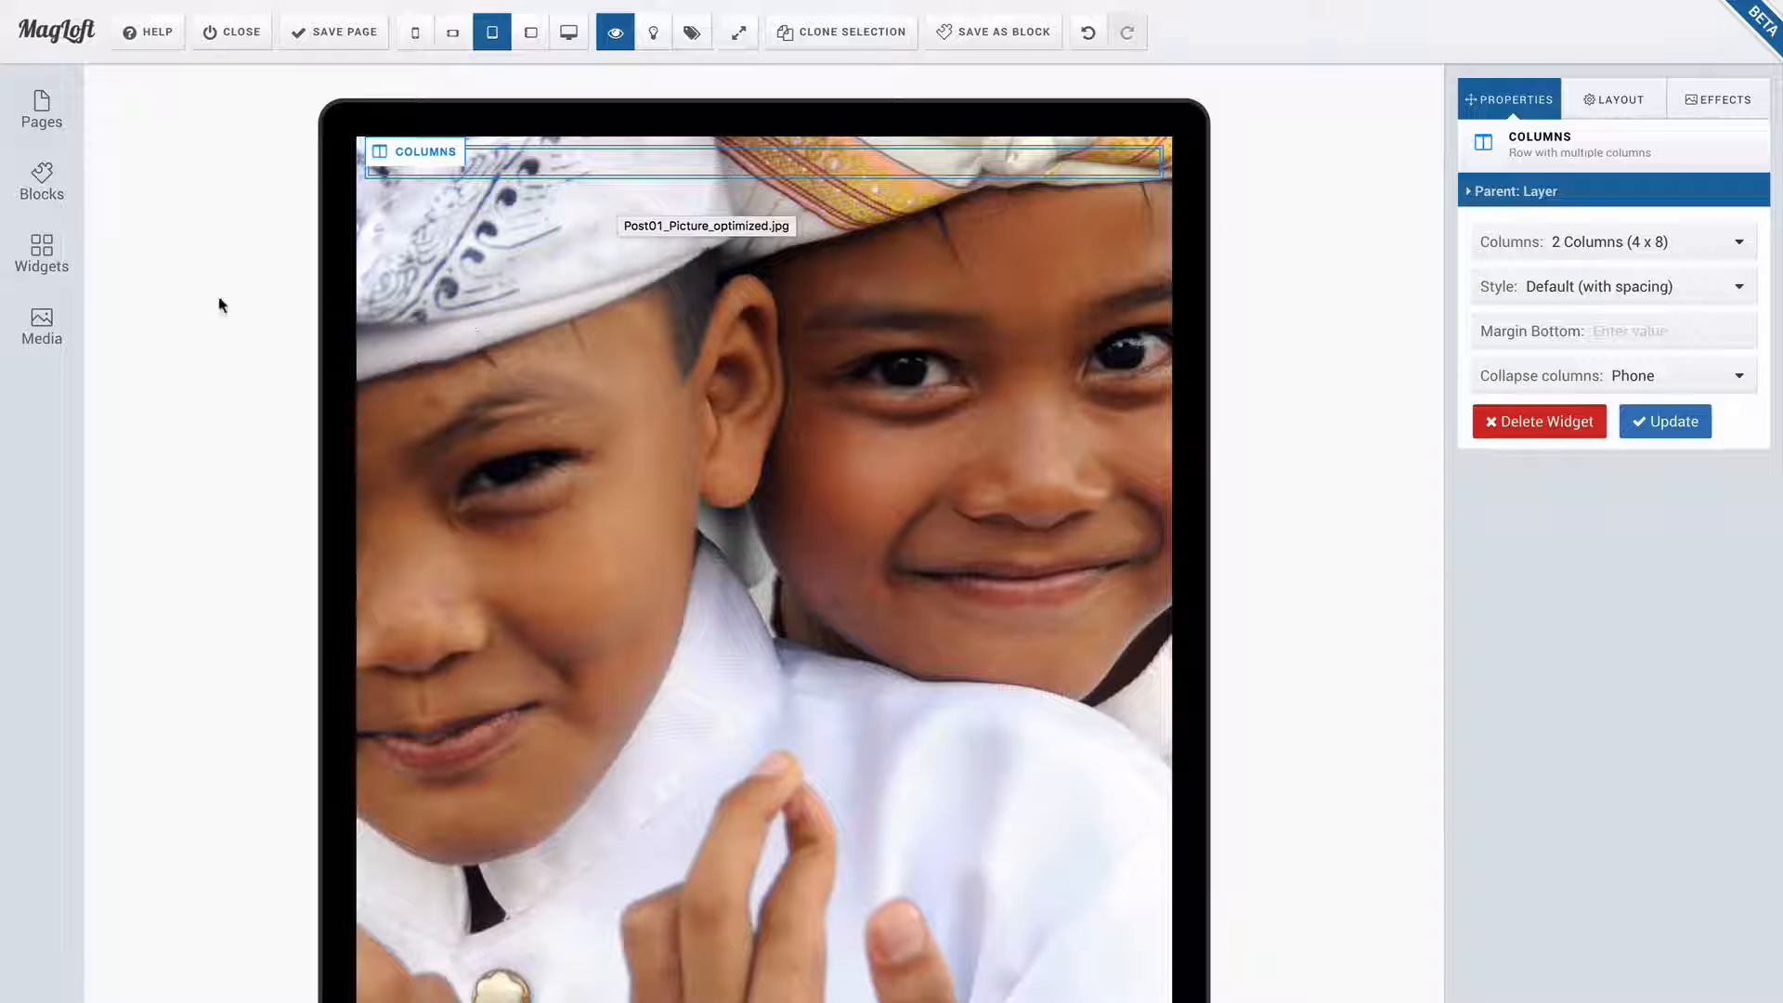
# - Nest a Layer widget in the wider column and fill it with a heading and a paragraph beneath it
pyautogui.click(41, 249)
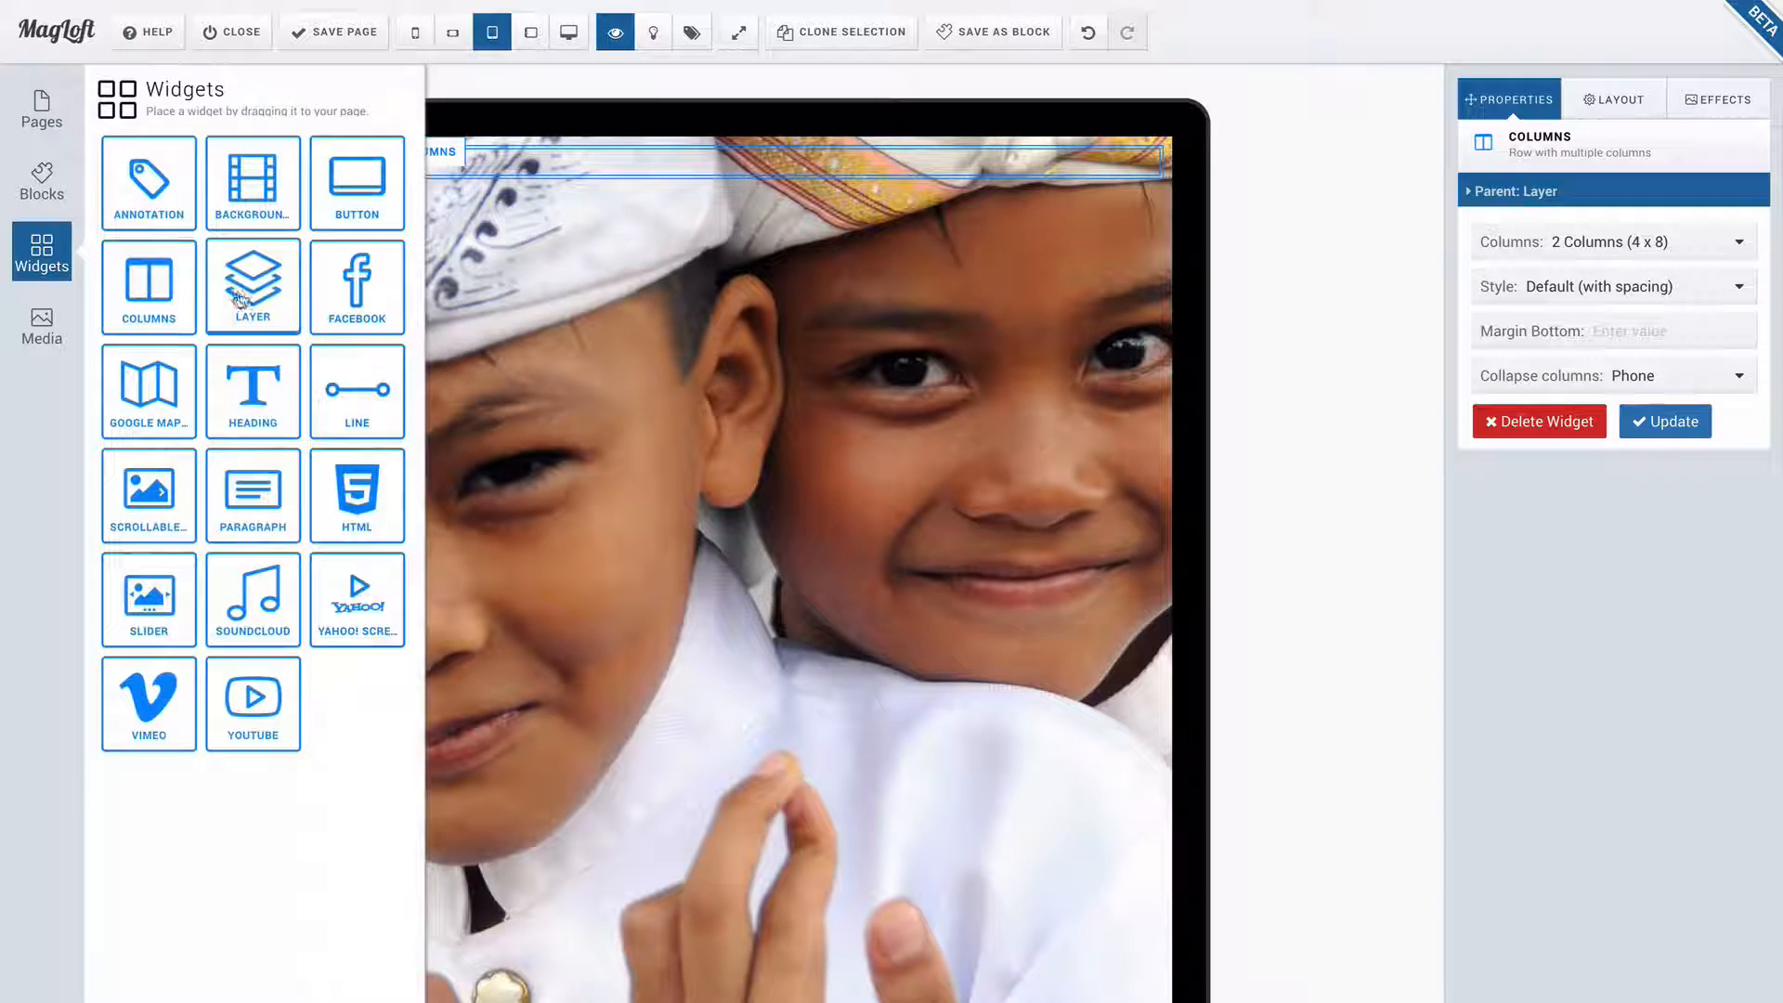
pyautogui.moveTo(240, 299); pyautogui.dragTo(822, 195)
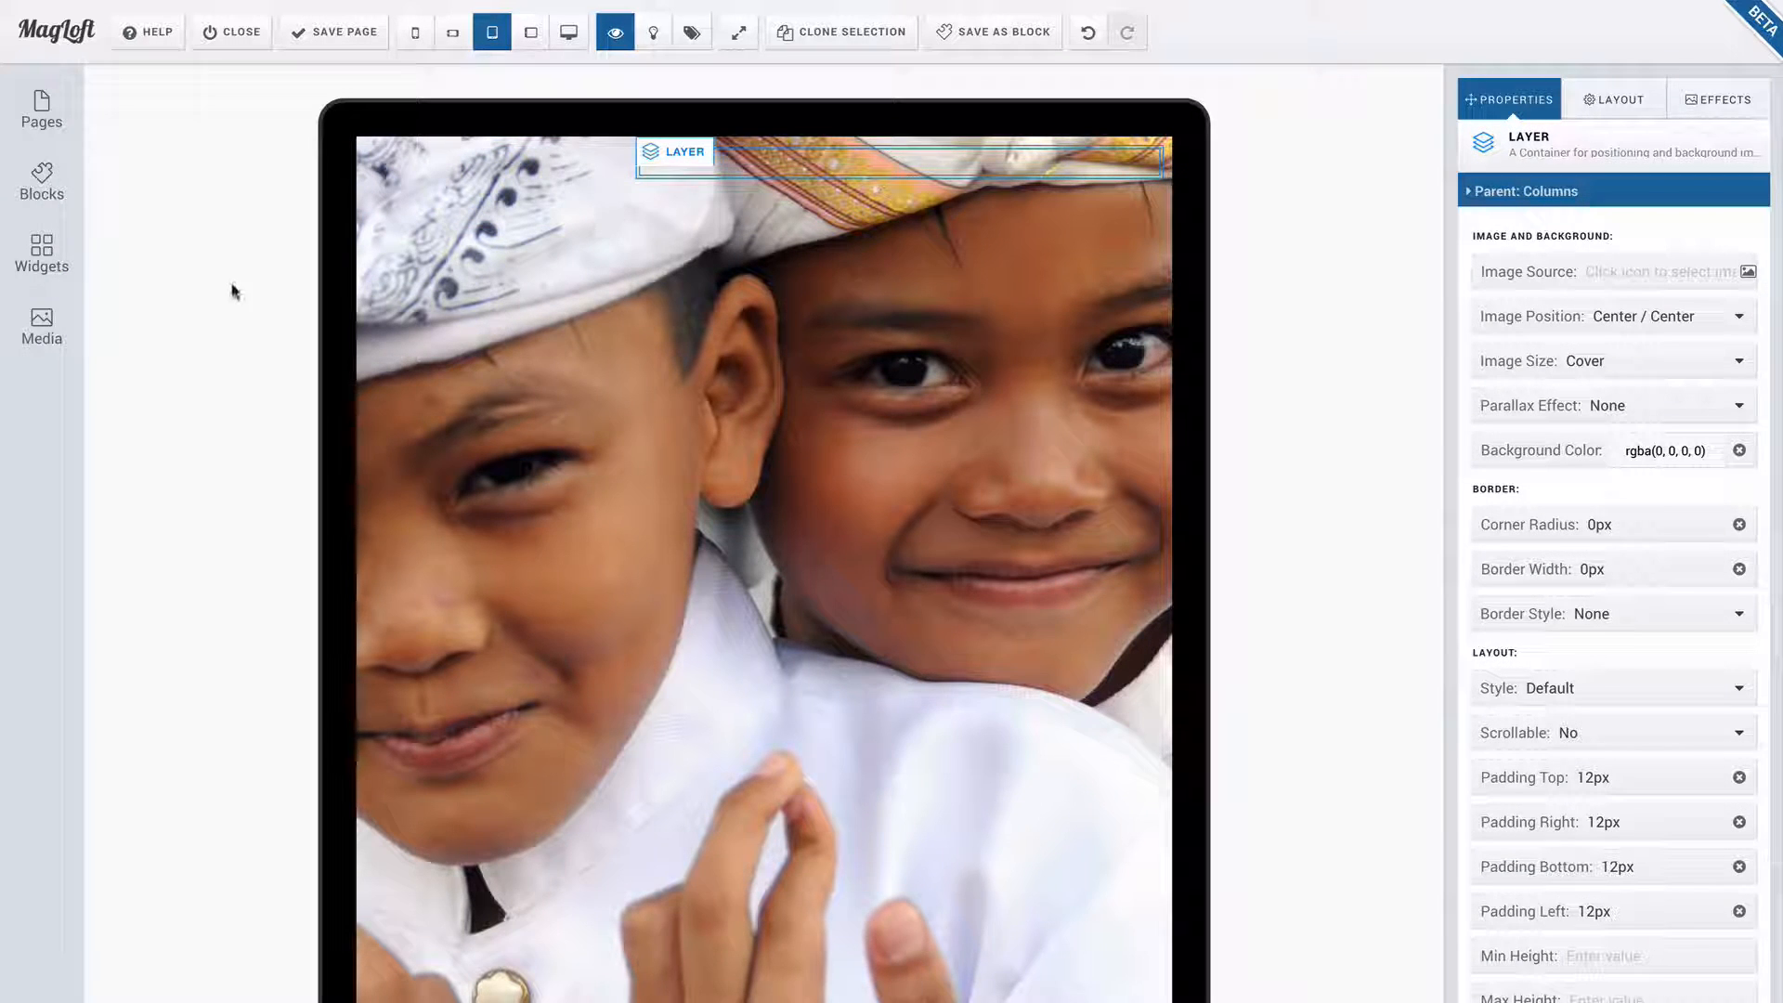
pyautogui.click(65, 255)
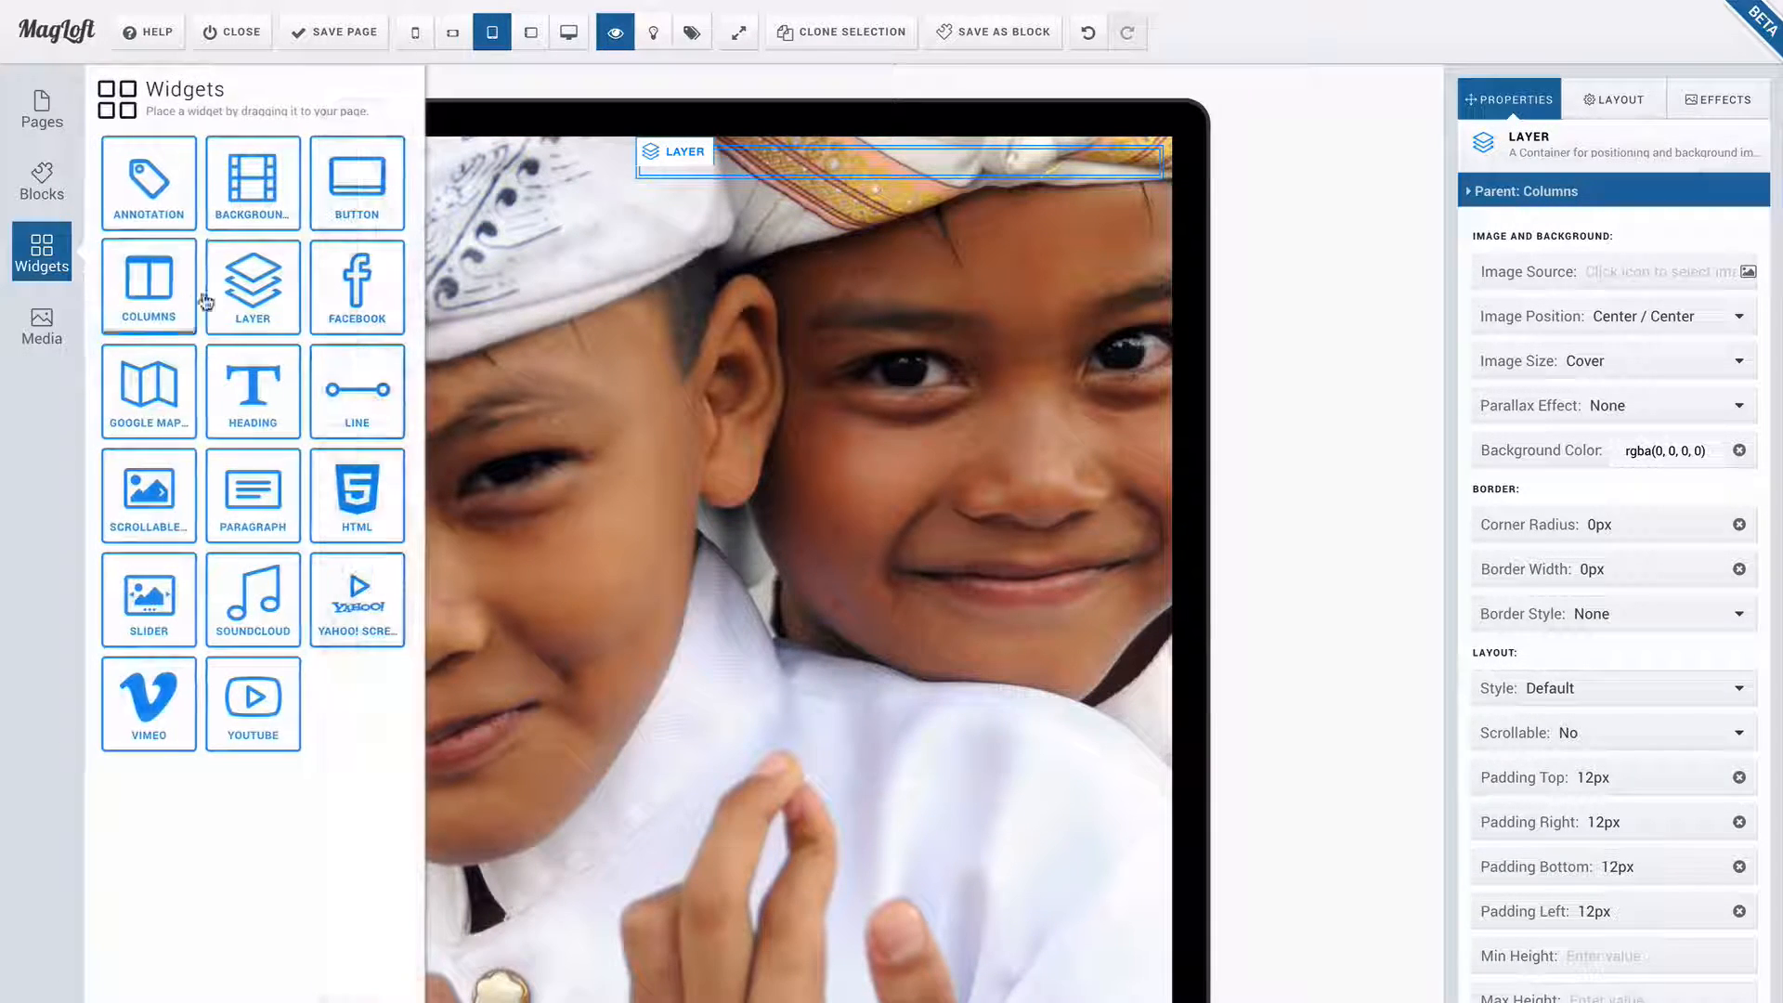
pyautogui.moveTo(250, 388); pyautogui.dragTo(847, 189)
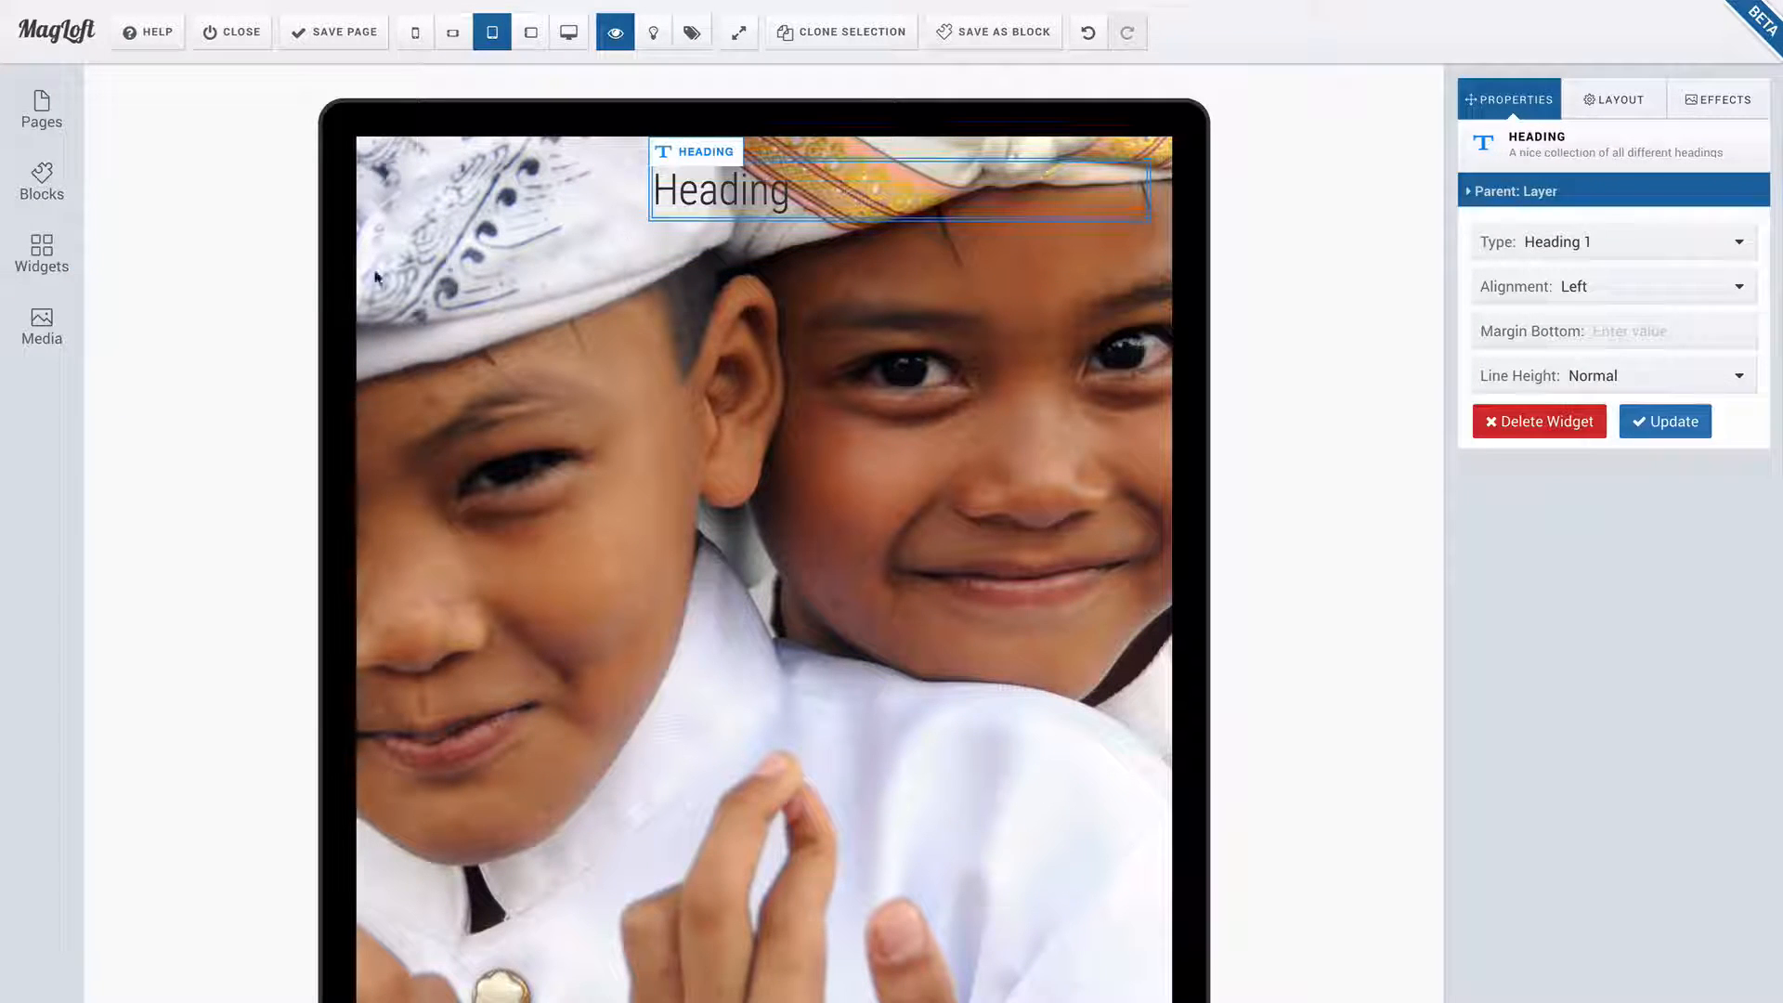
pyautogui.click(53, 255)
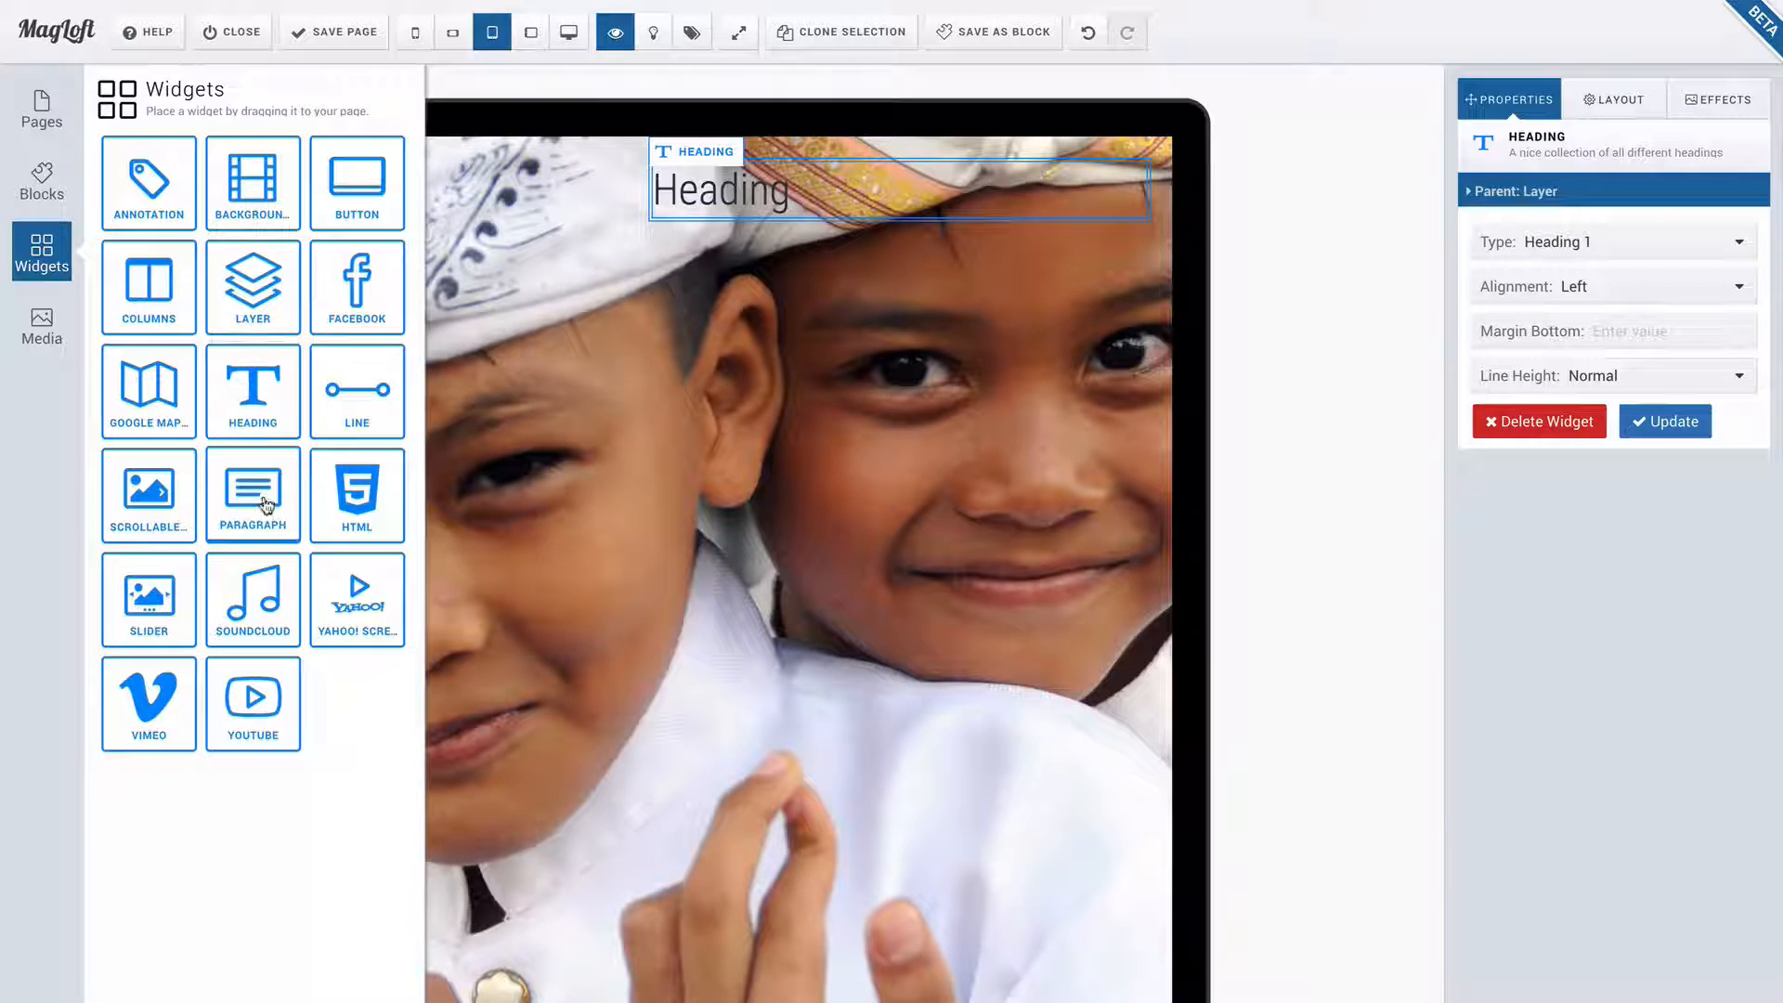
pyautogui.moveTo(251, 487); pyautogui.dragTo(827, 193)
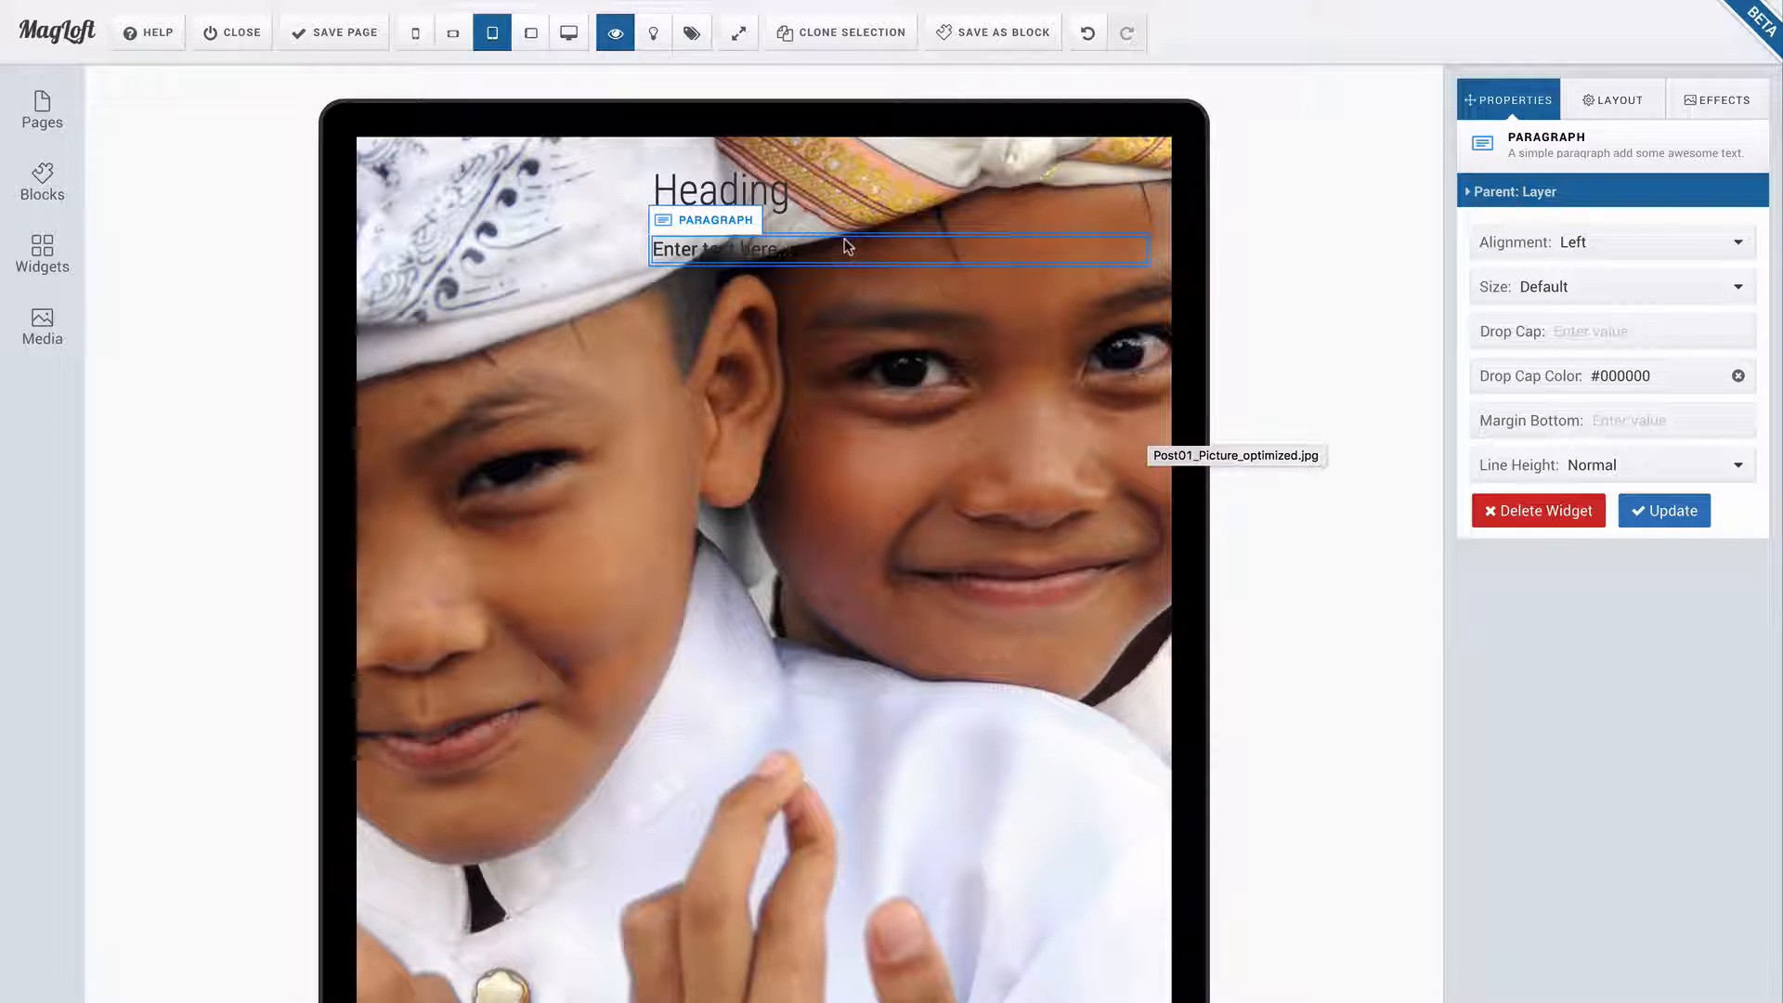
# - Replace the heading's placeholder text with "Thank You"
pyautogui.click(770, 189)
pyautogui.doubleClick(771, 189)
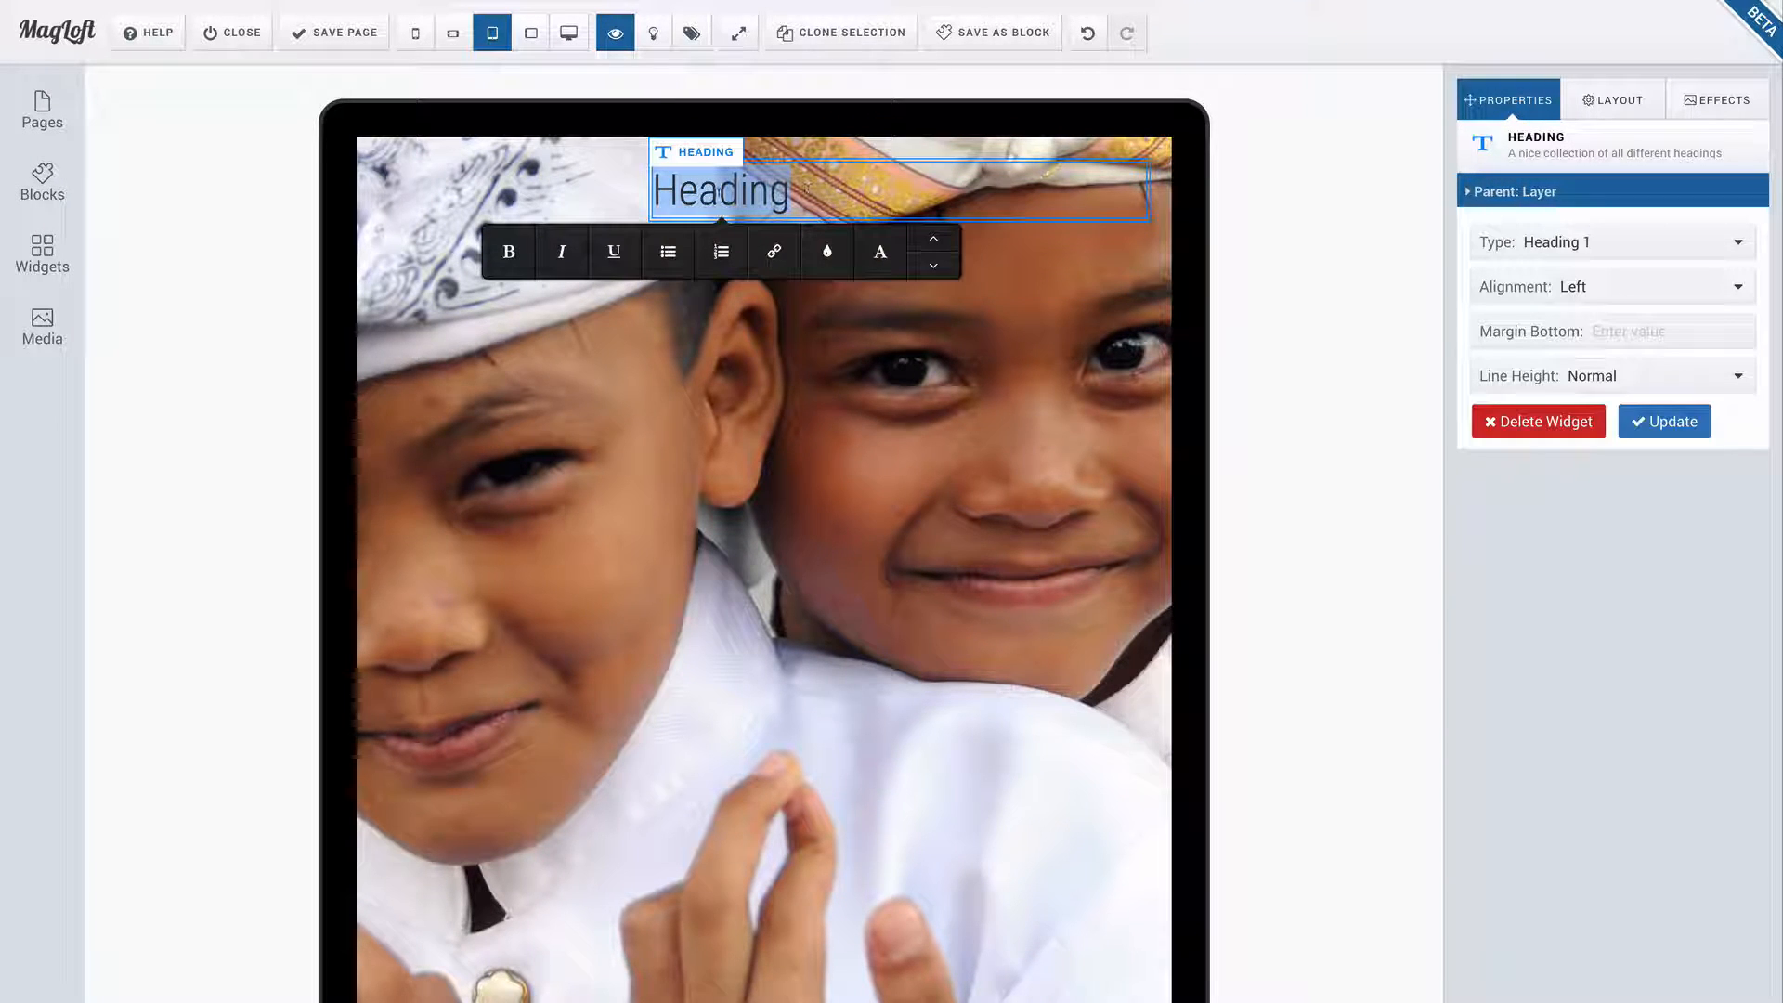
pyautogui.write('Thank You')
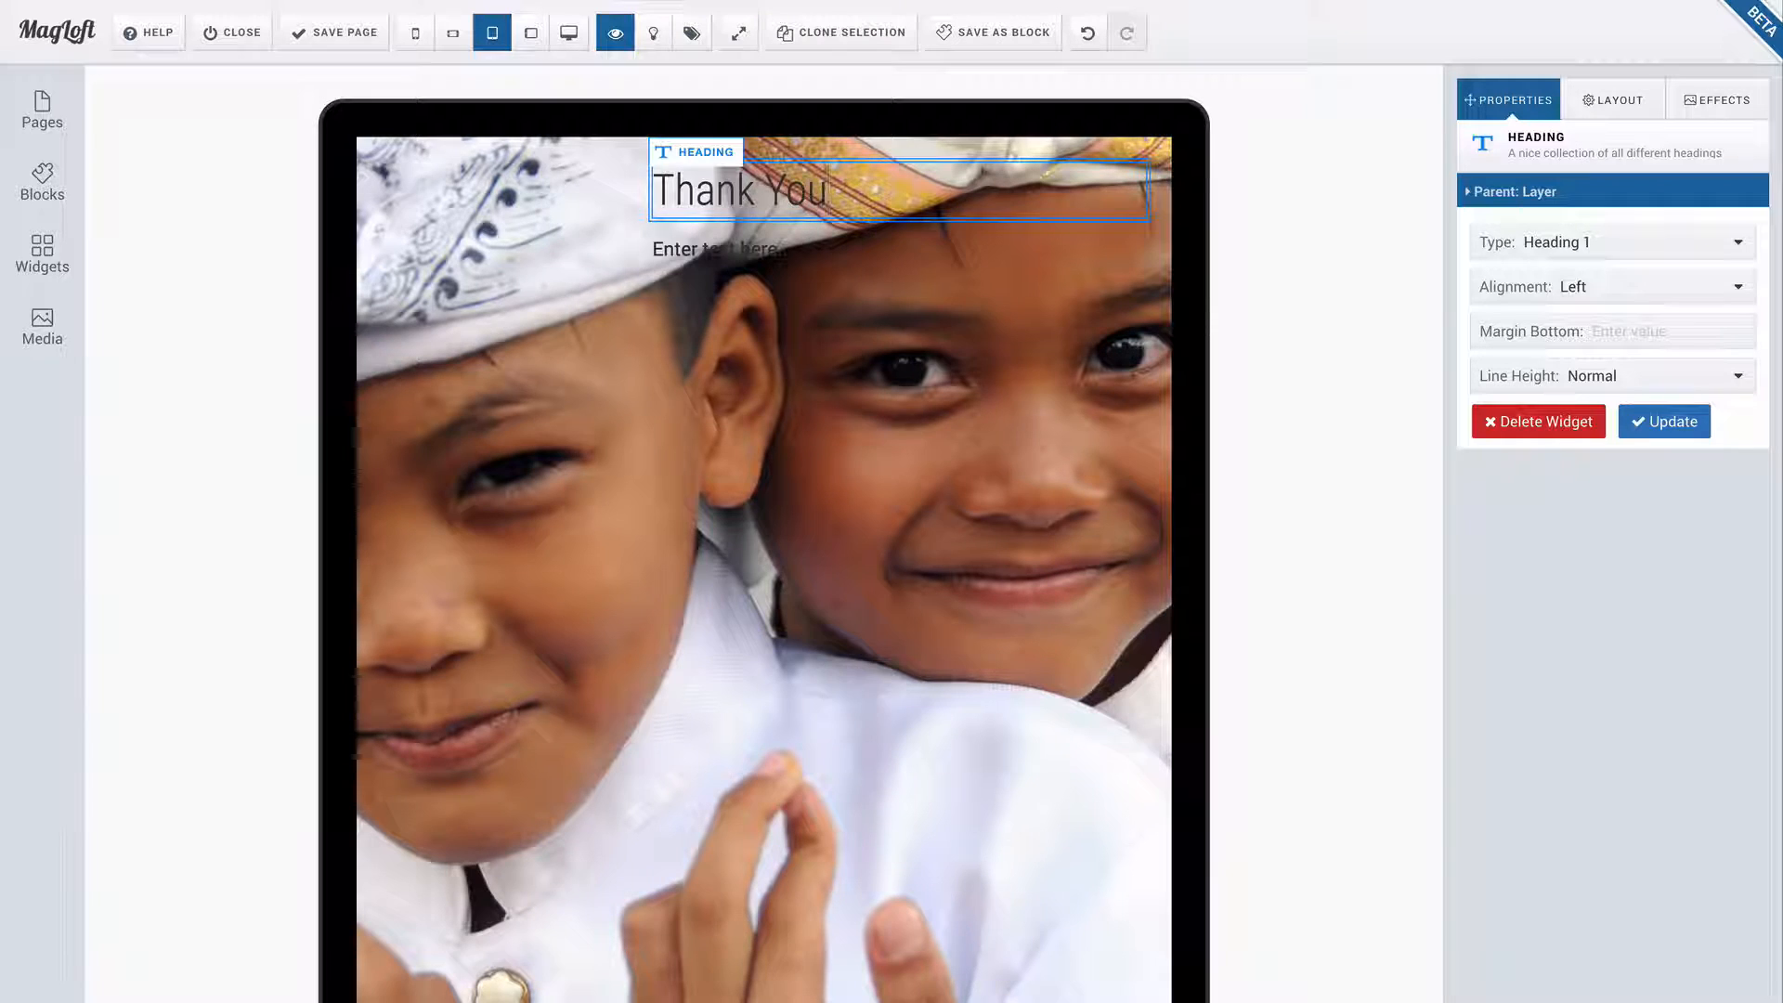
# - Format the "Thank You" heading in white with the Roboto Condensed font
pyautogui.press('super+a')
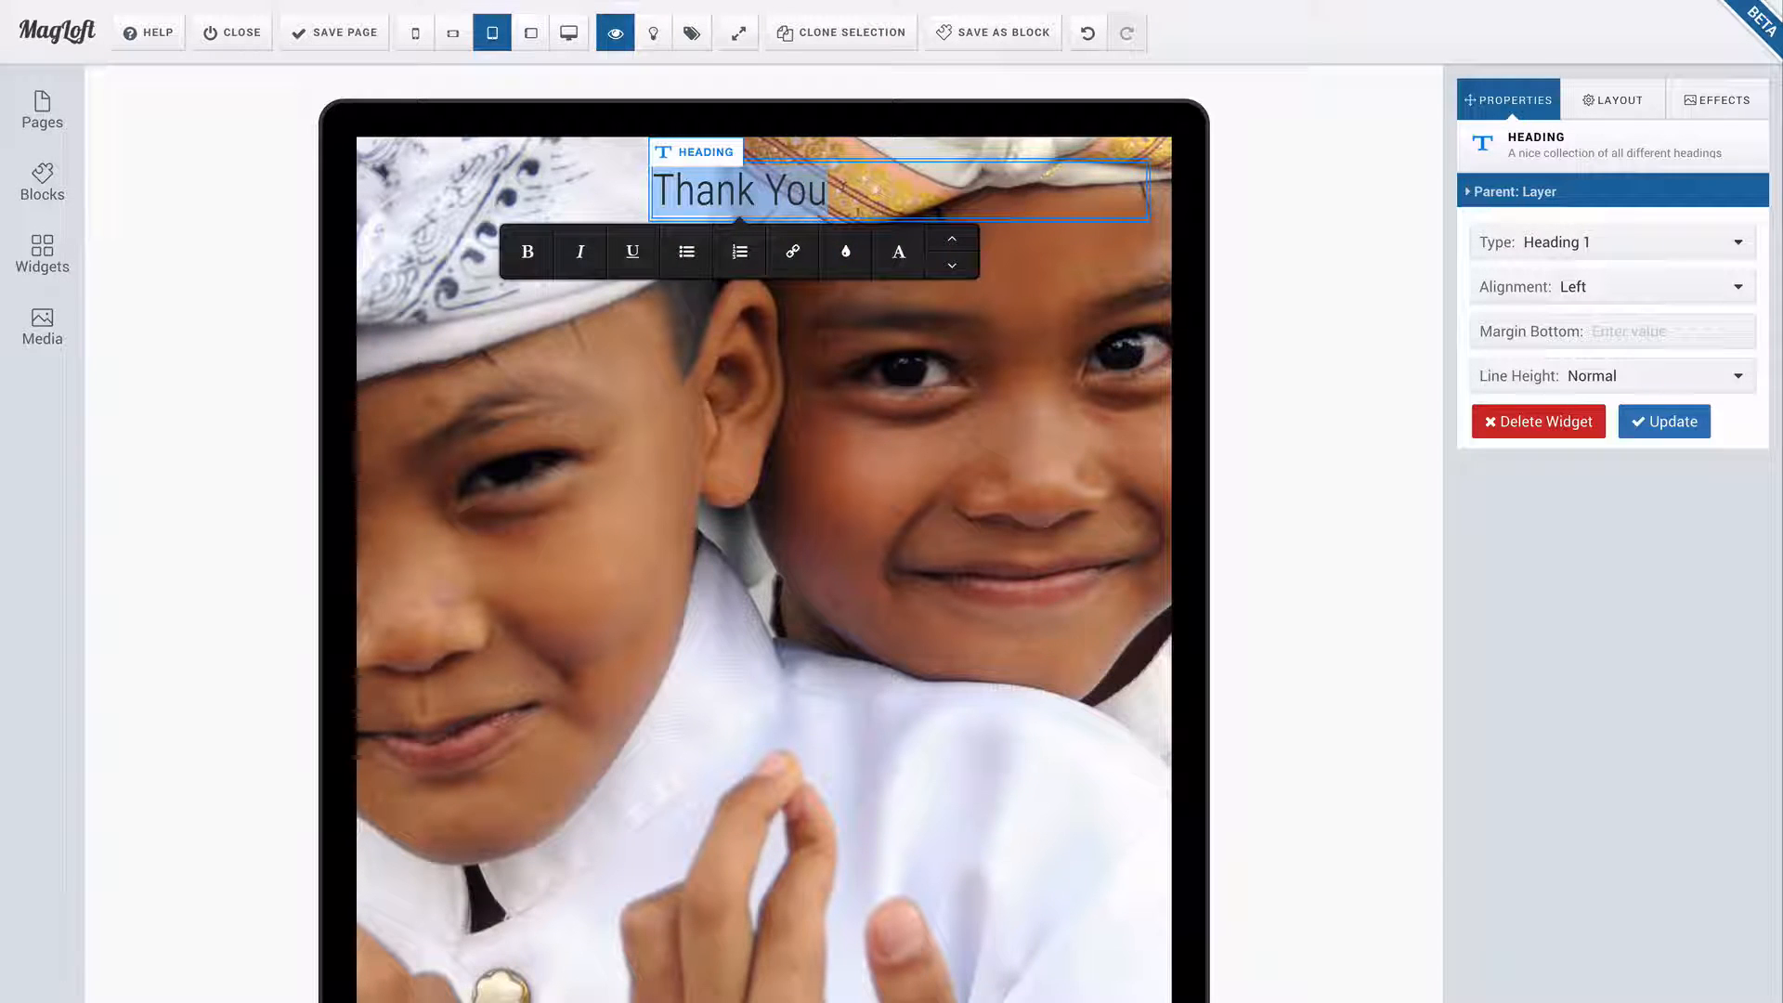
pyautogui.click(859, 258)
pyautogui.moveTo(1305, 177); pyautogui.dragTo(1250, 109)
pyautogui.click(898, 251)
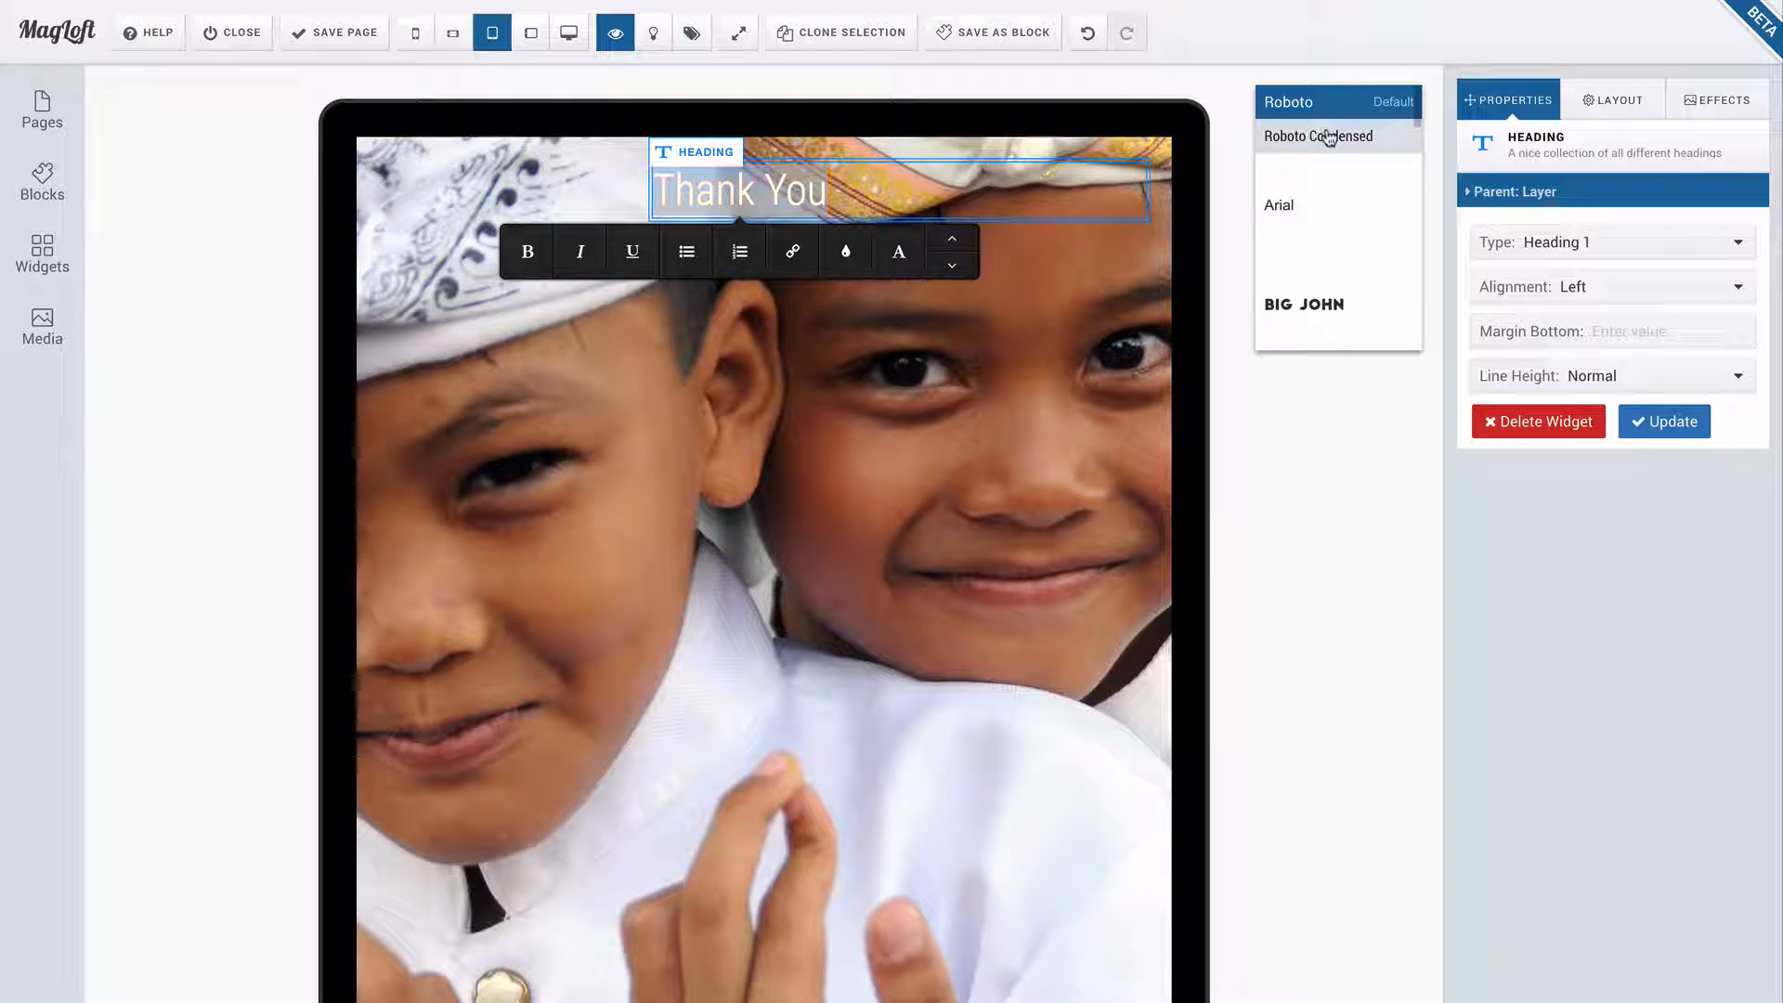
pyautogui.click(1328, 137)
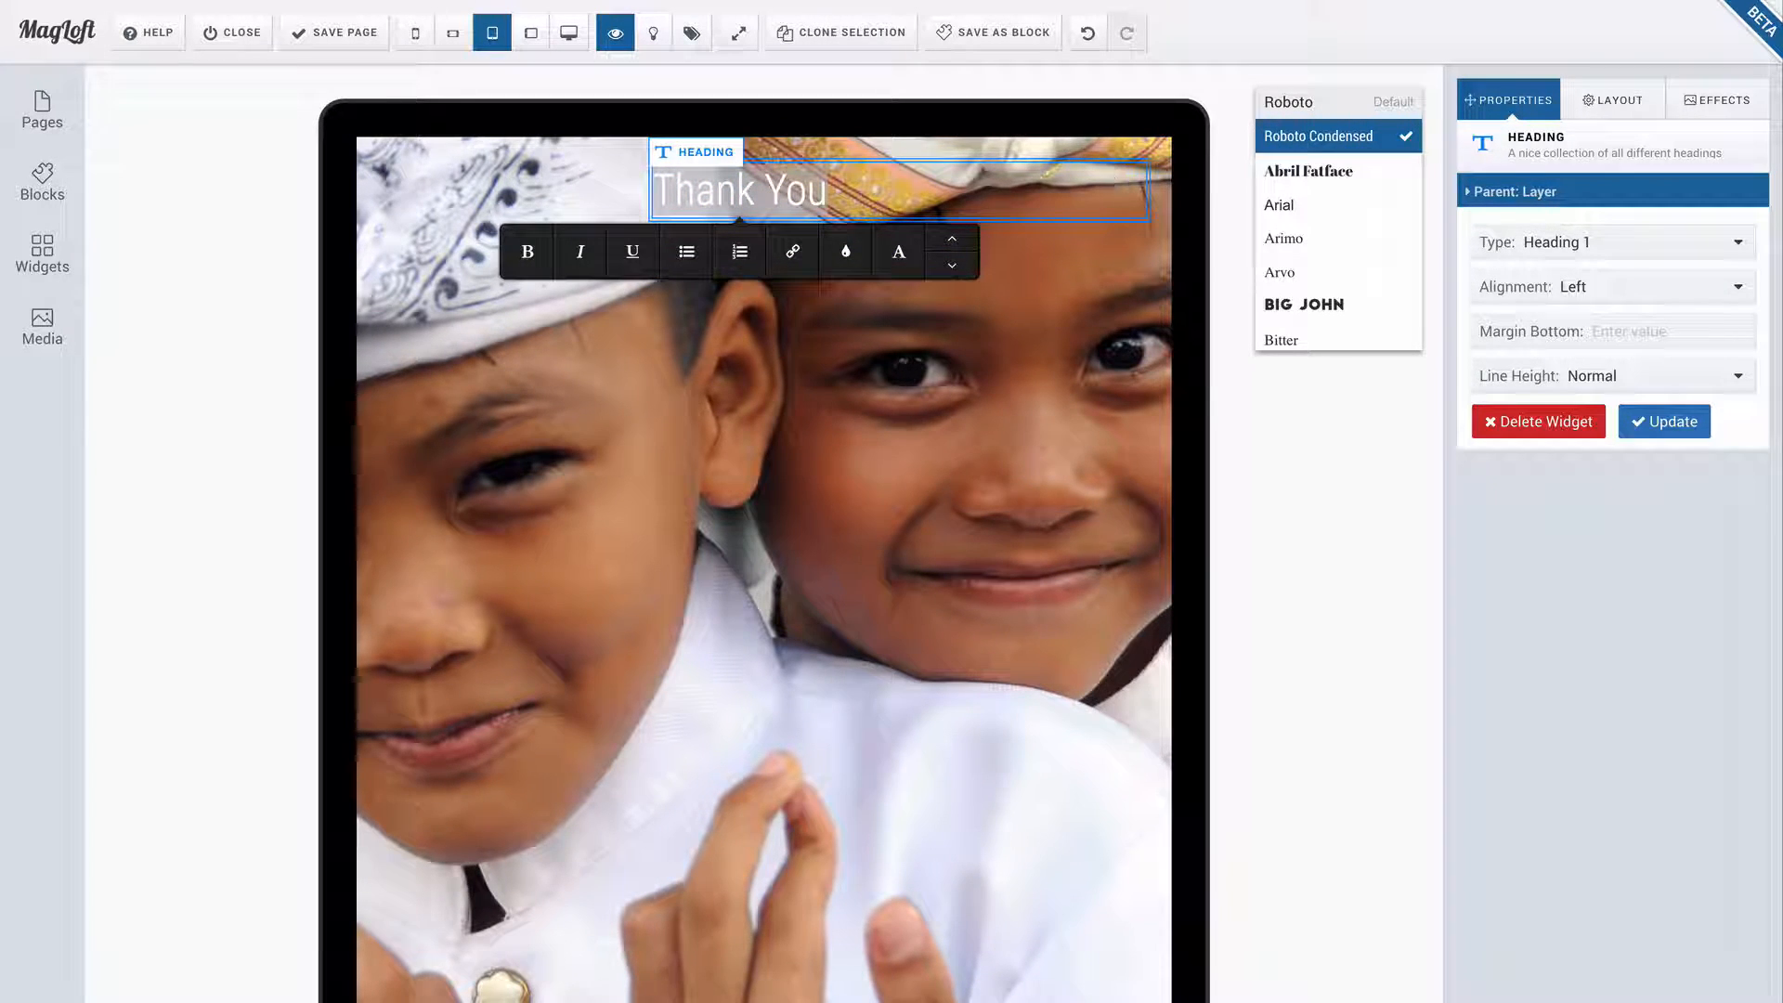
pyautogui.click(1098, 174)
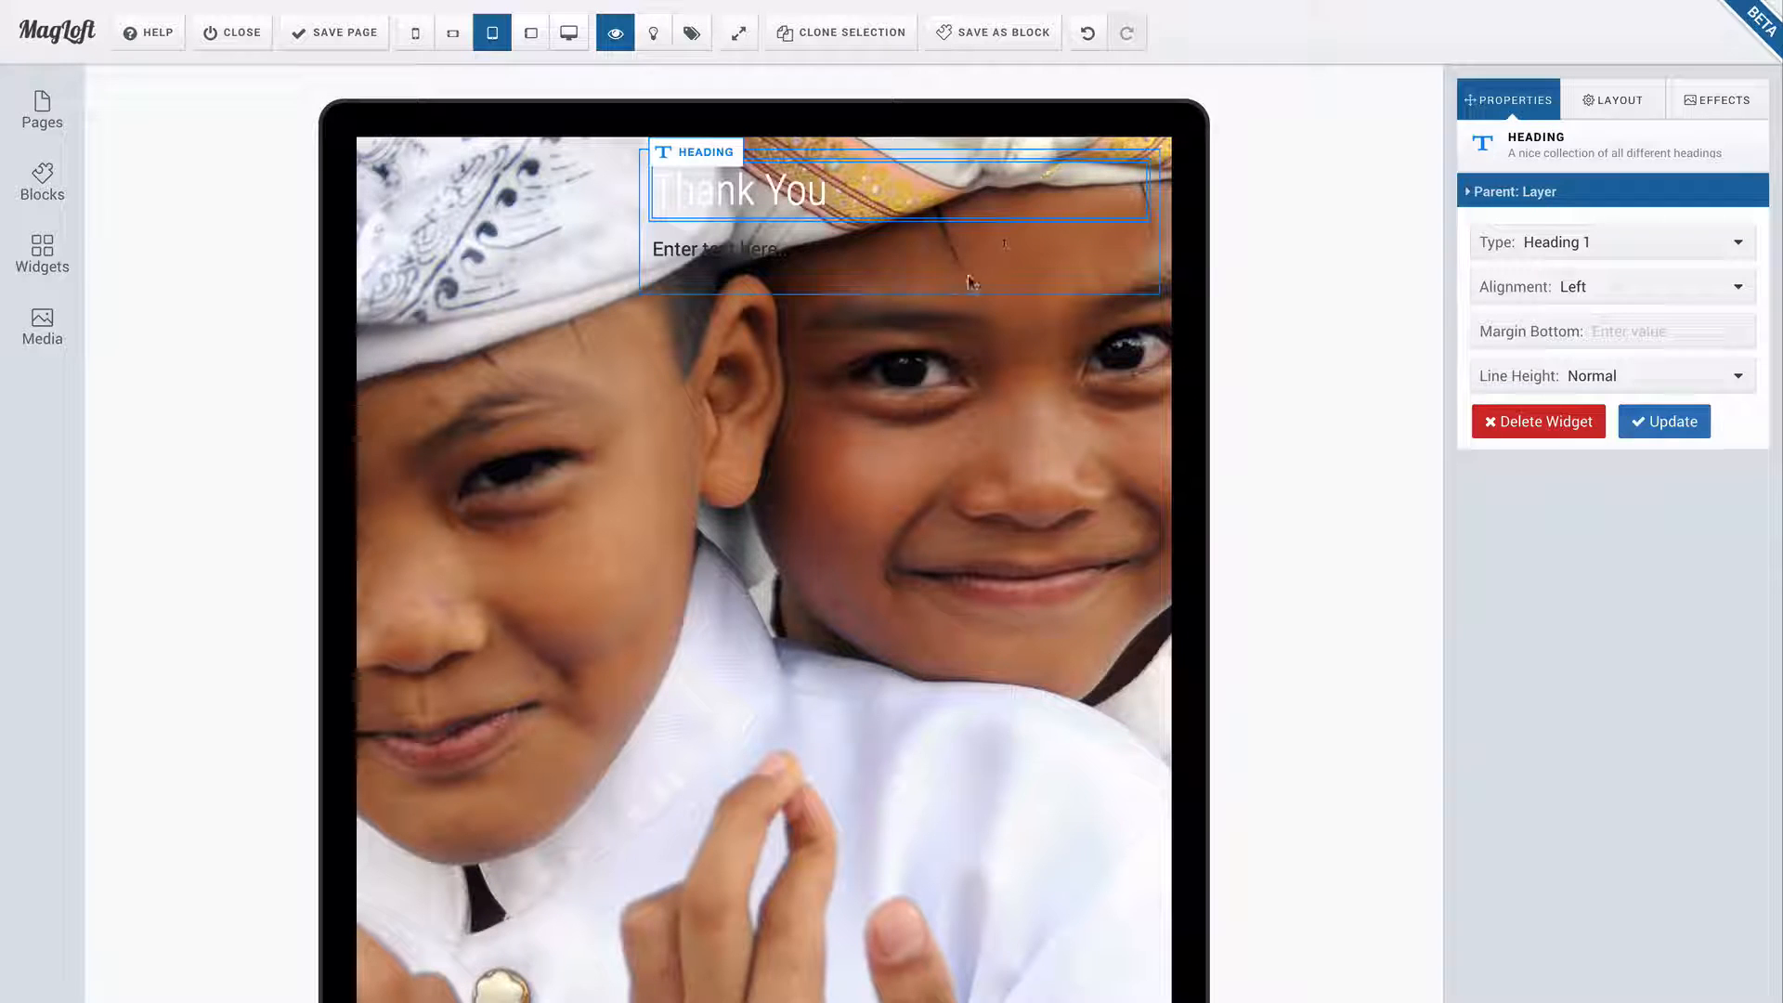
# - Replace the paragraph's placeholder with the copied thank-you text about downloading the first issue
pyautogui.click(845, 257)
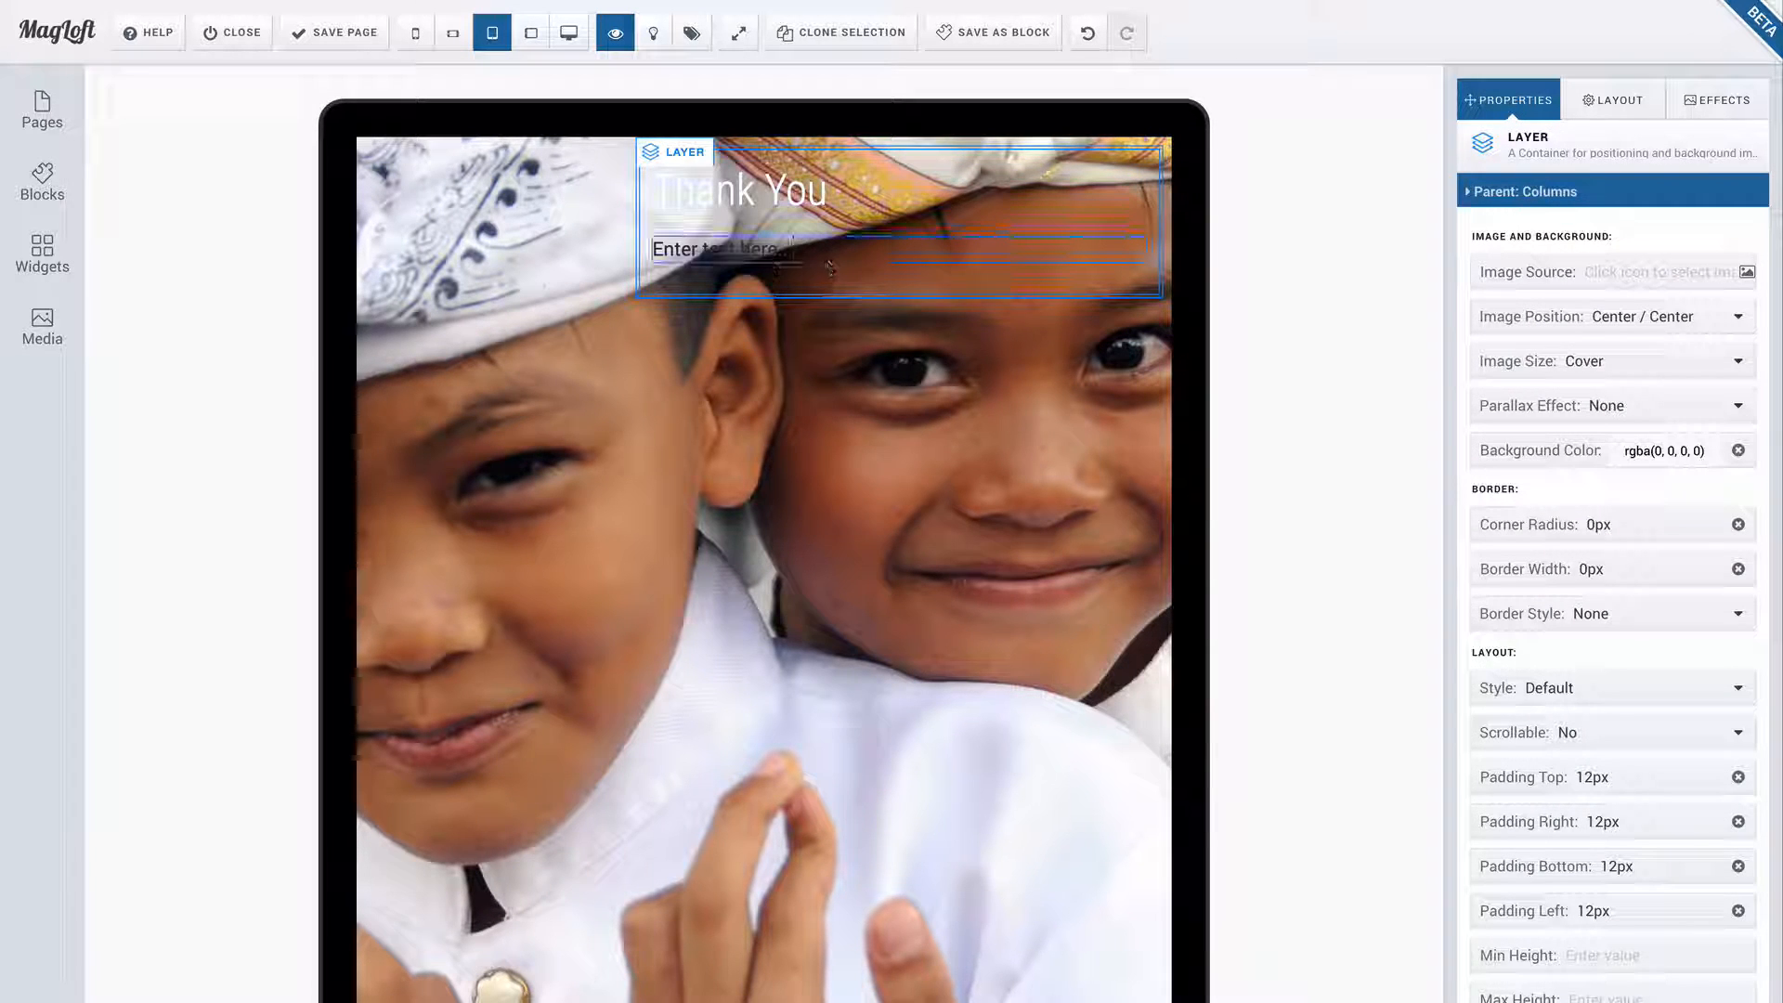
pyautogui.click(762, 250)
pyautogui.hotkey('ctrl', 'v')
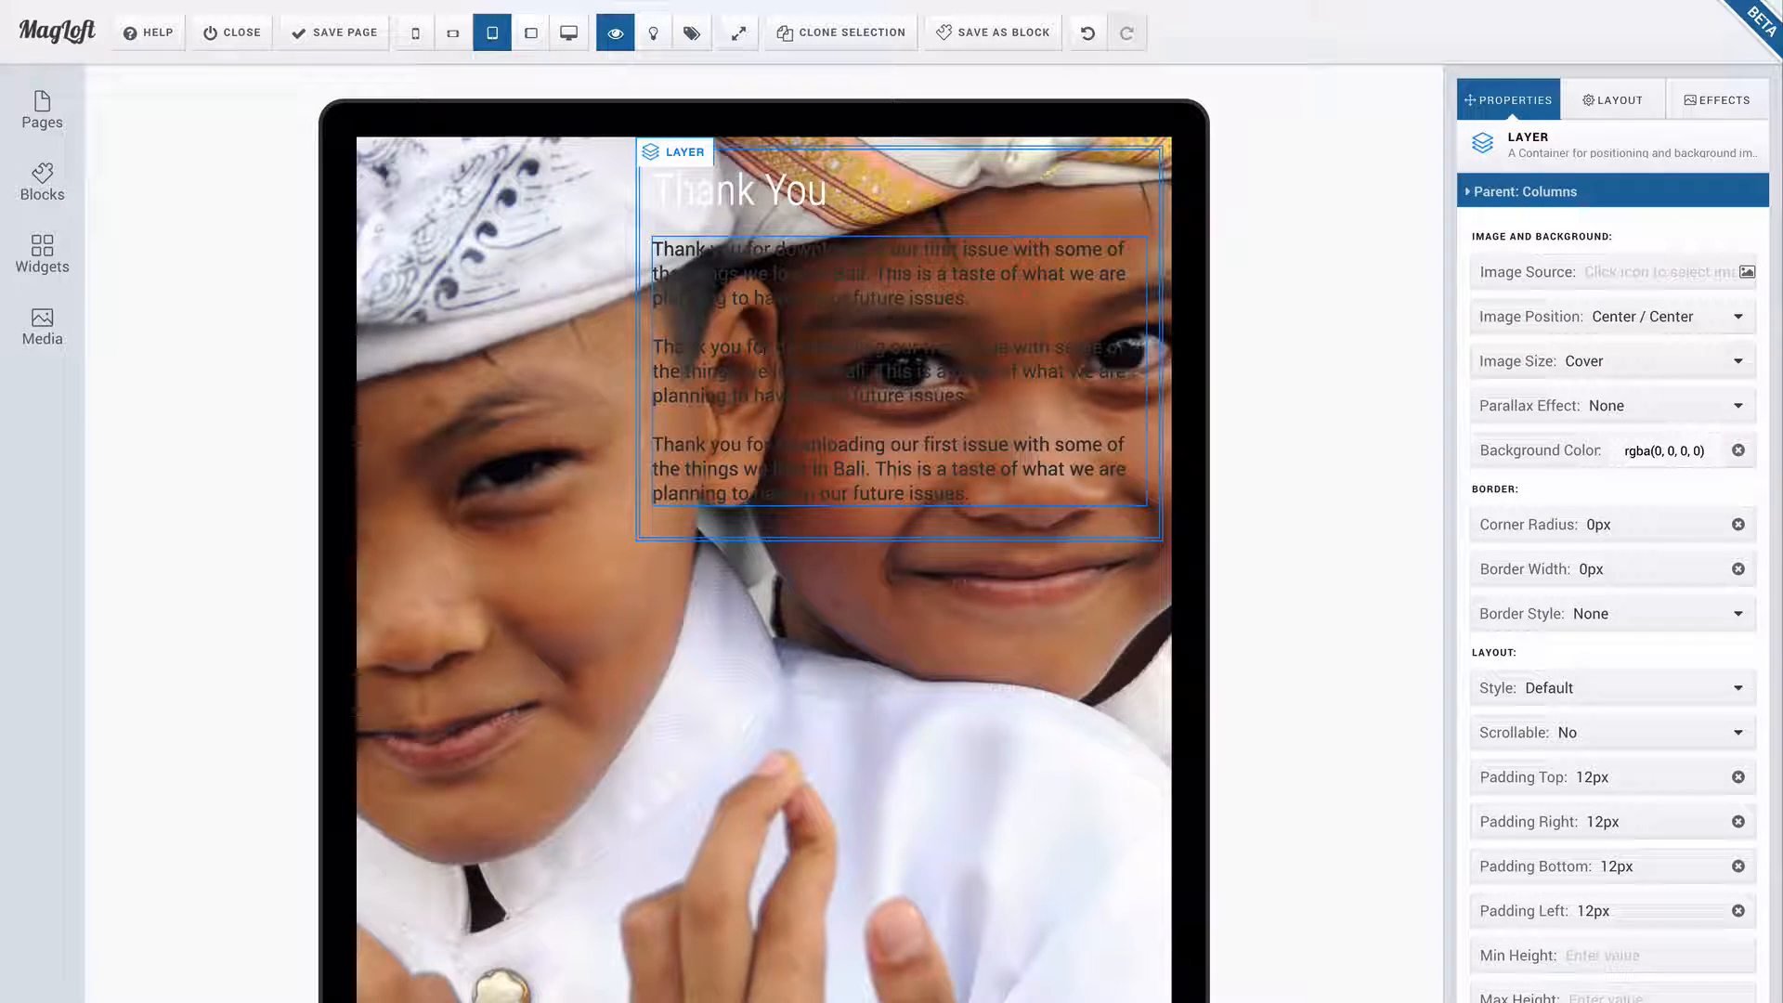
# - Colour all of the thank-you paragraph text white (#ffffff), keeping the default Roboto font
pyautogui.hotkey('ctrl', 'a')
pyautogui.click(1015, 200)
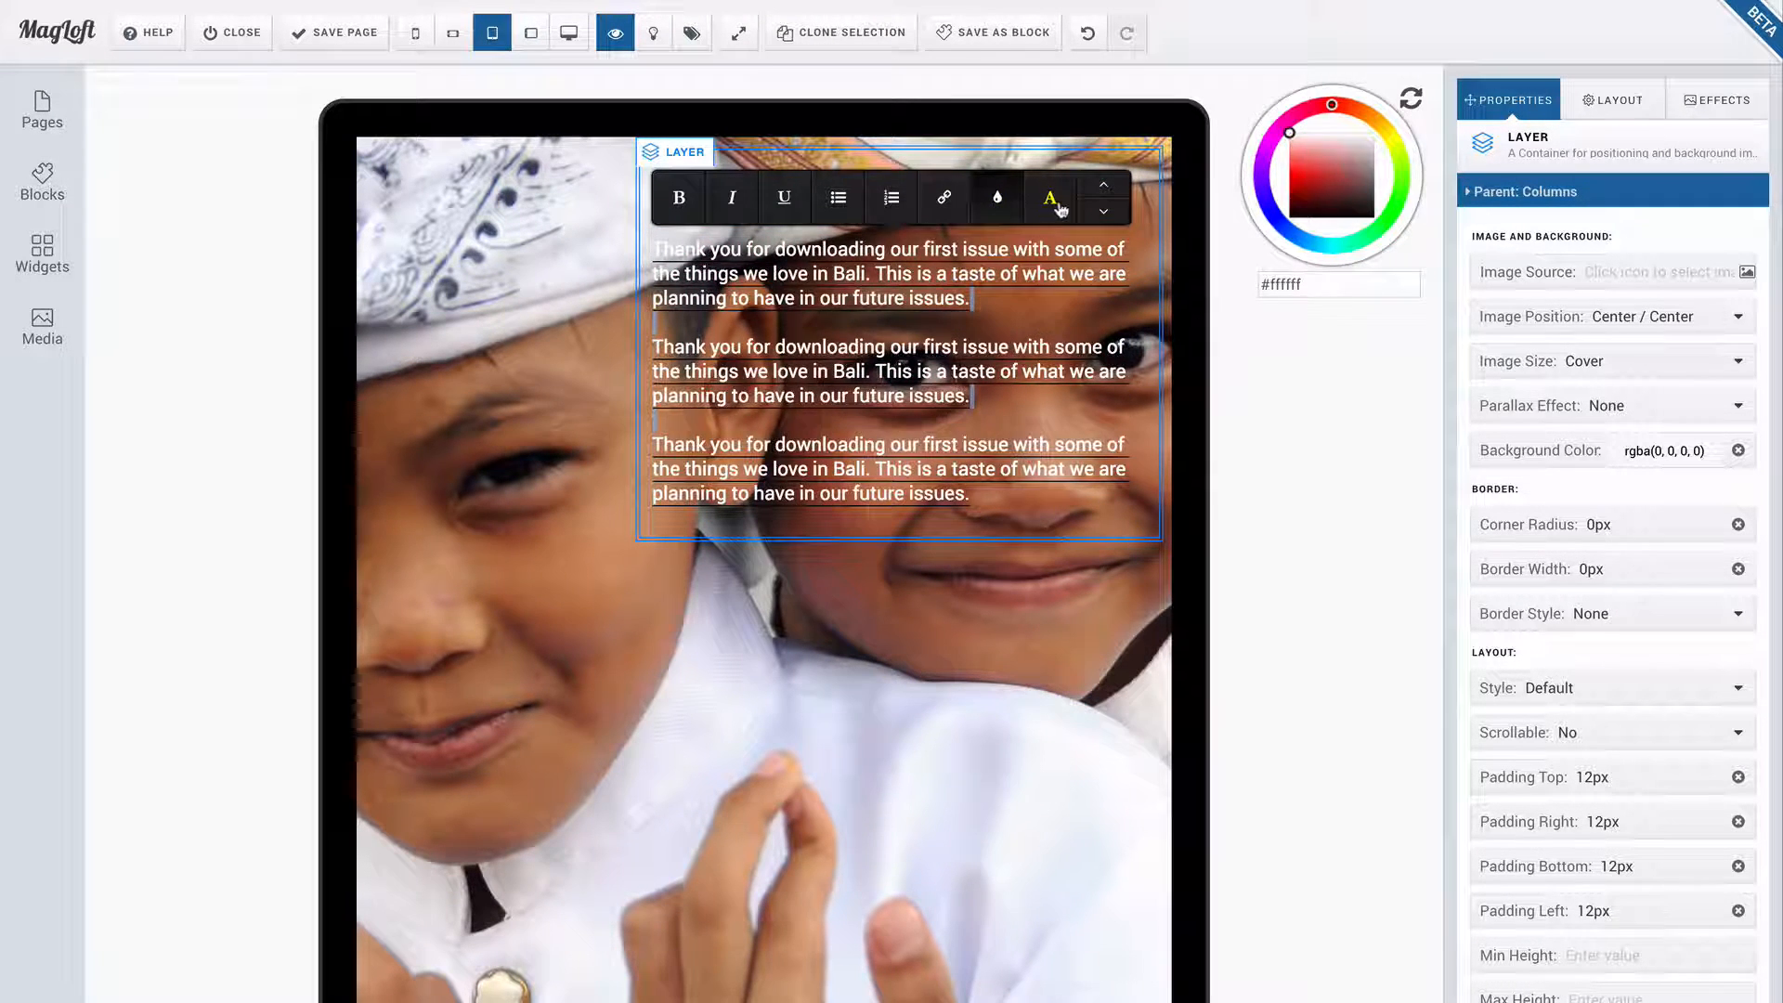
pyautogui.click(1048, 209)
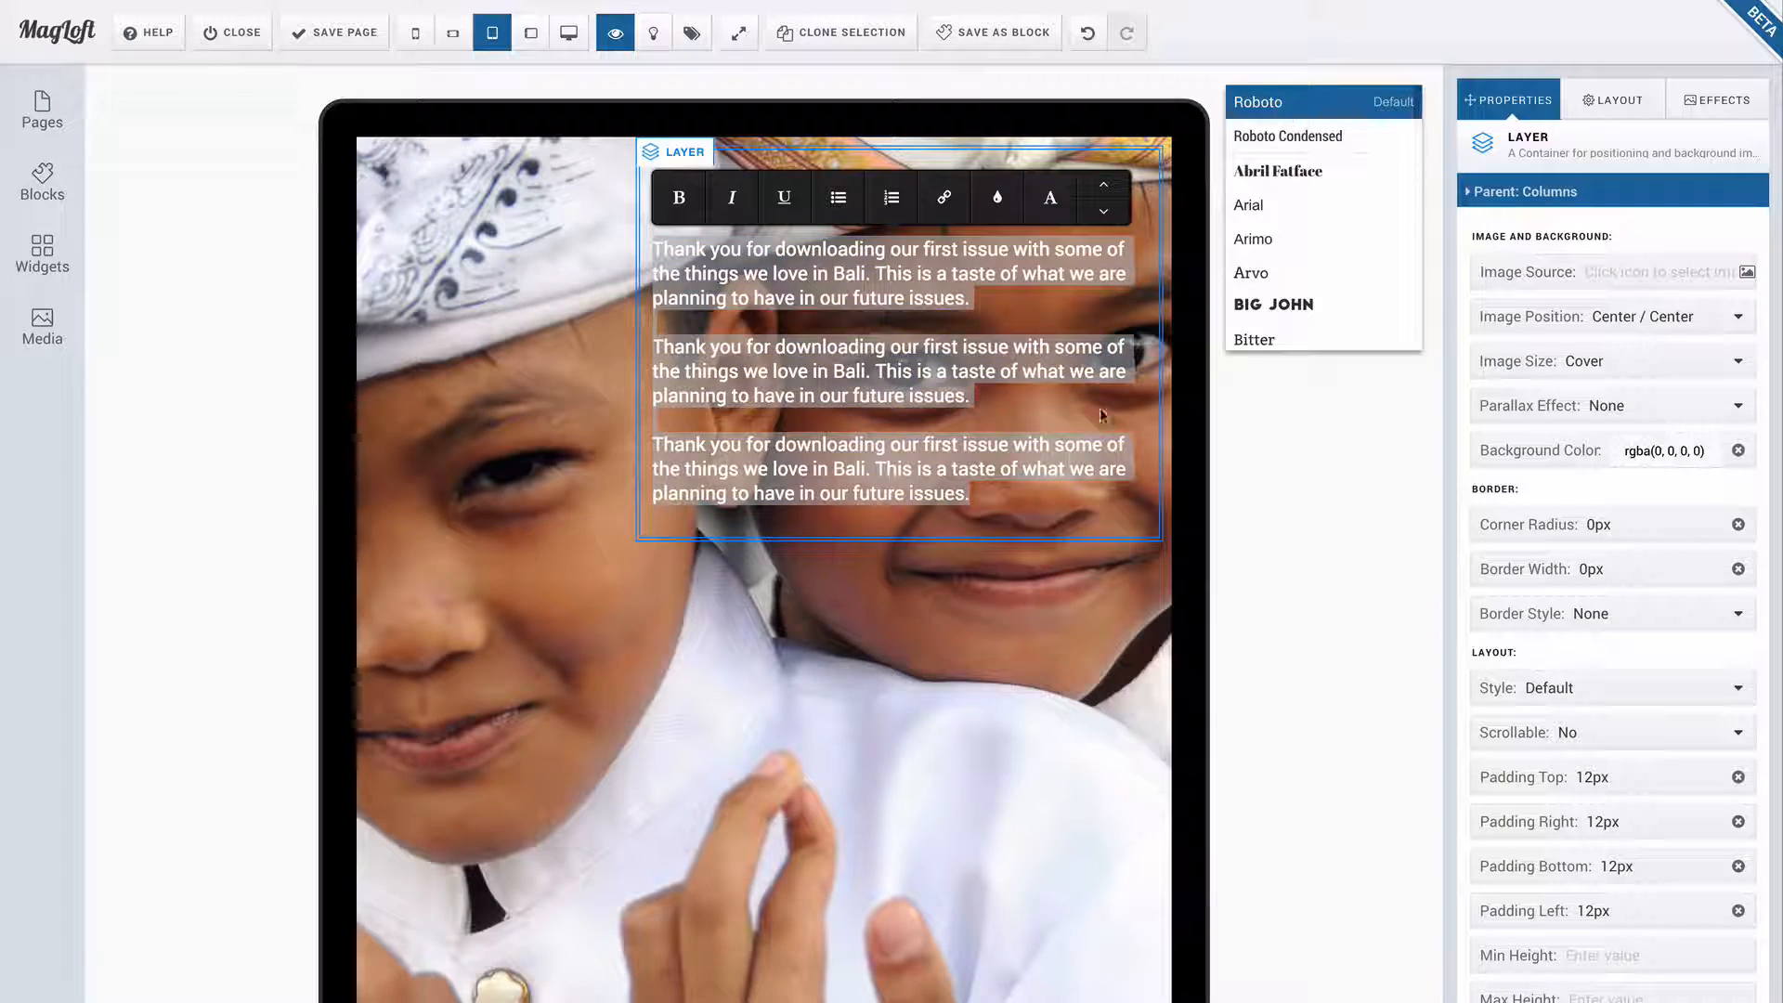
pyautogui.click(1100, 415)
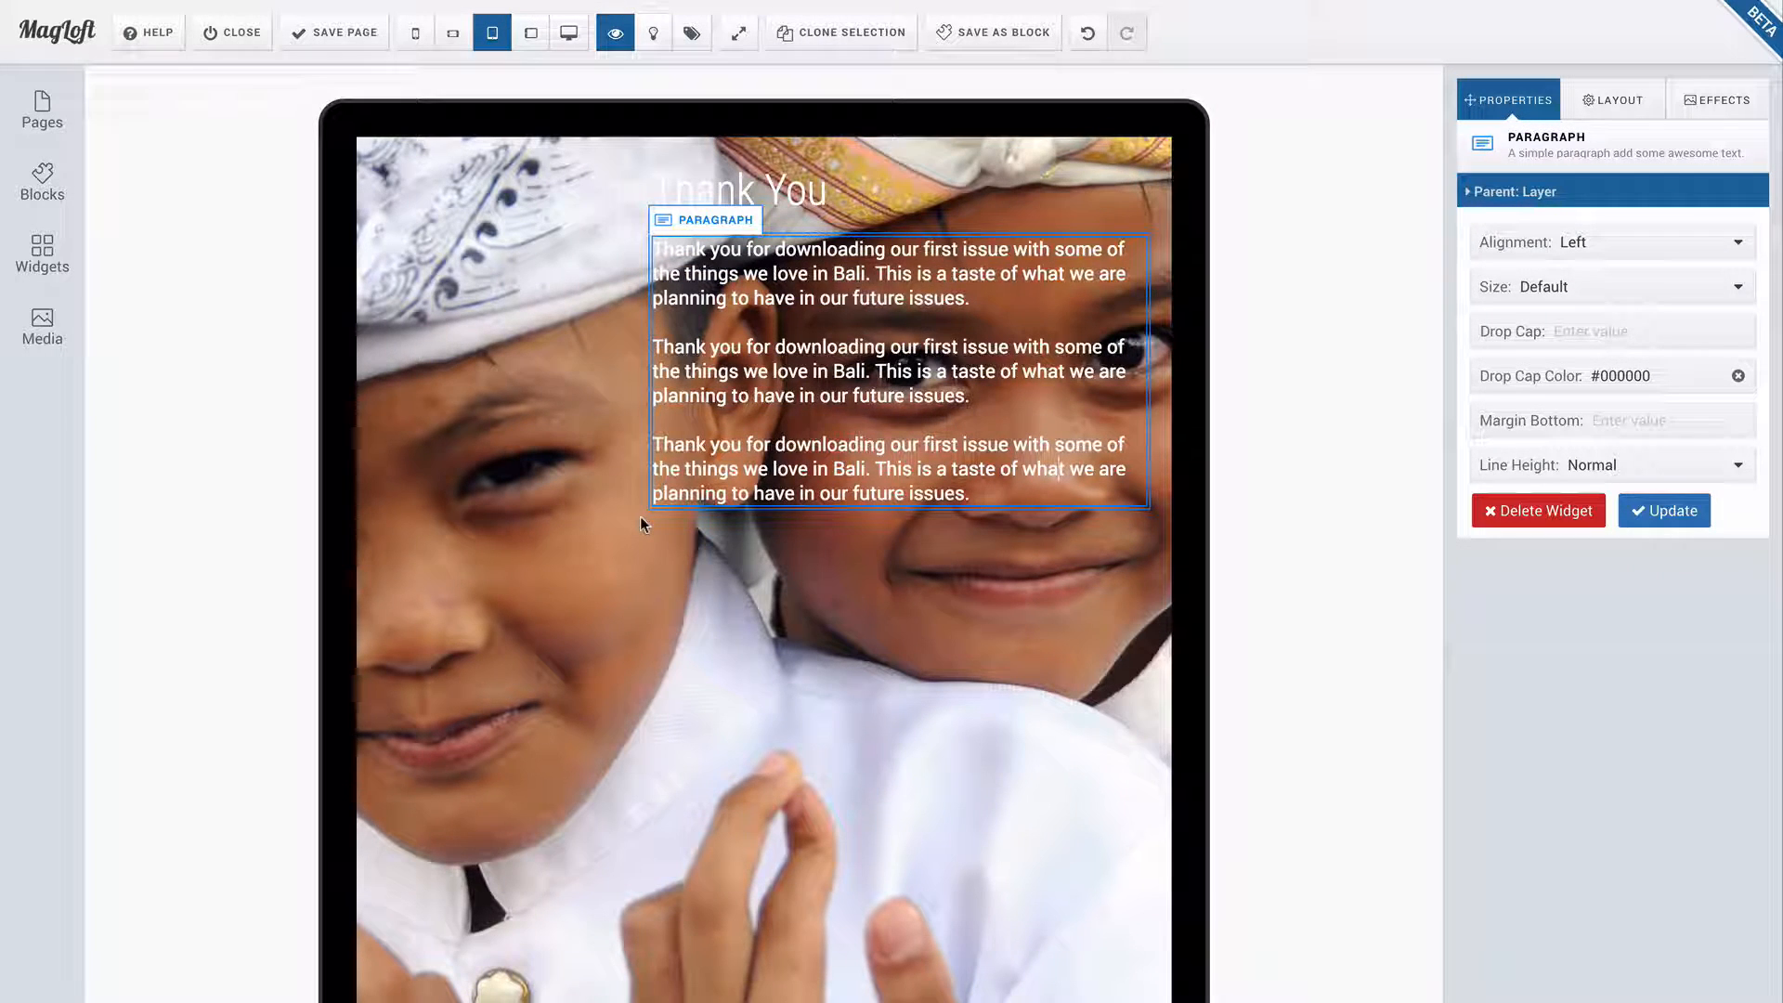
# - Add a second Paragraph widget below the thank-you text inside the nested layer and select its placeholder text
pyautogui.click(42, 250)
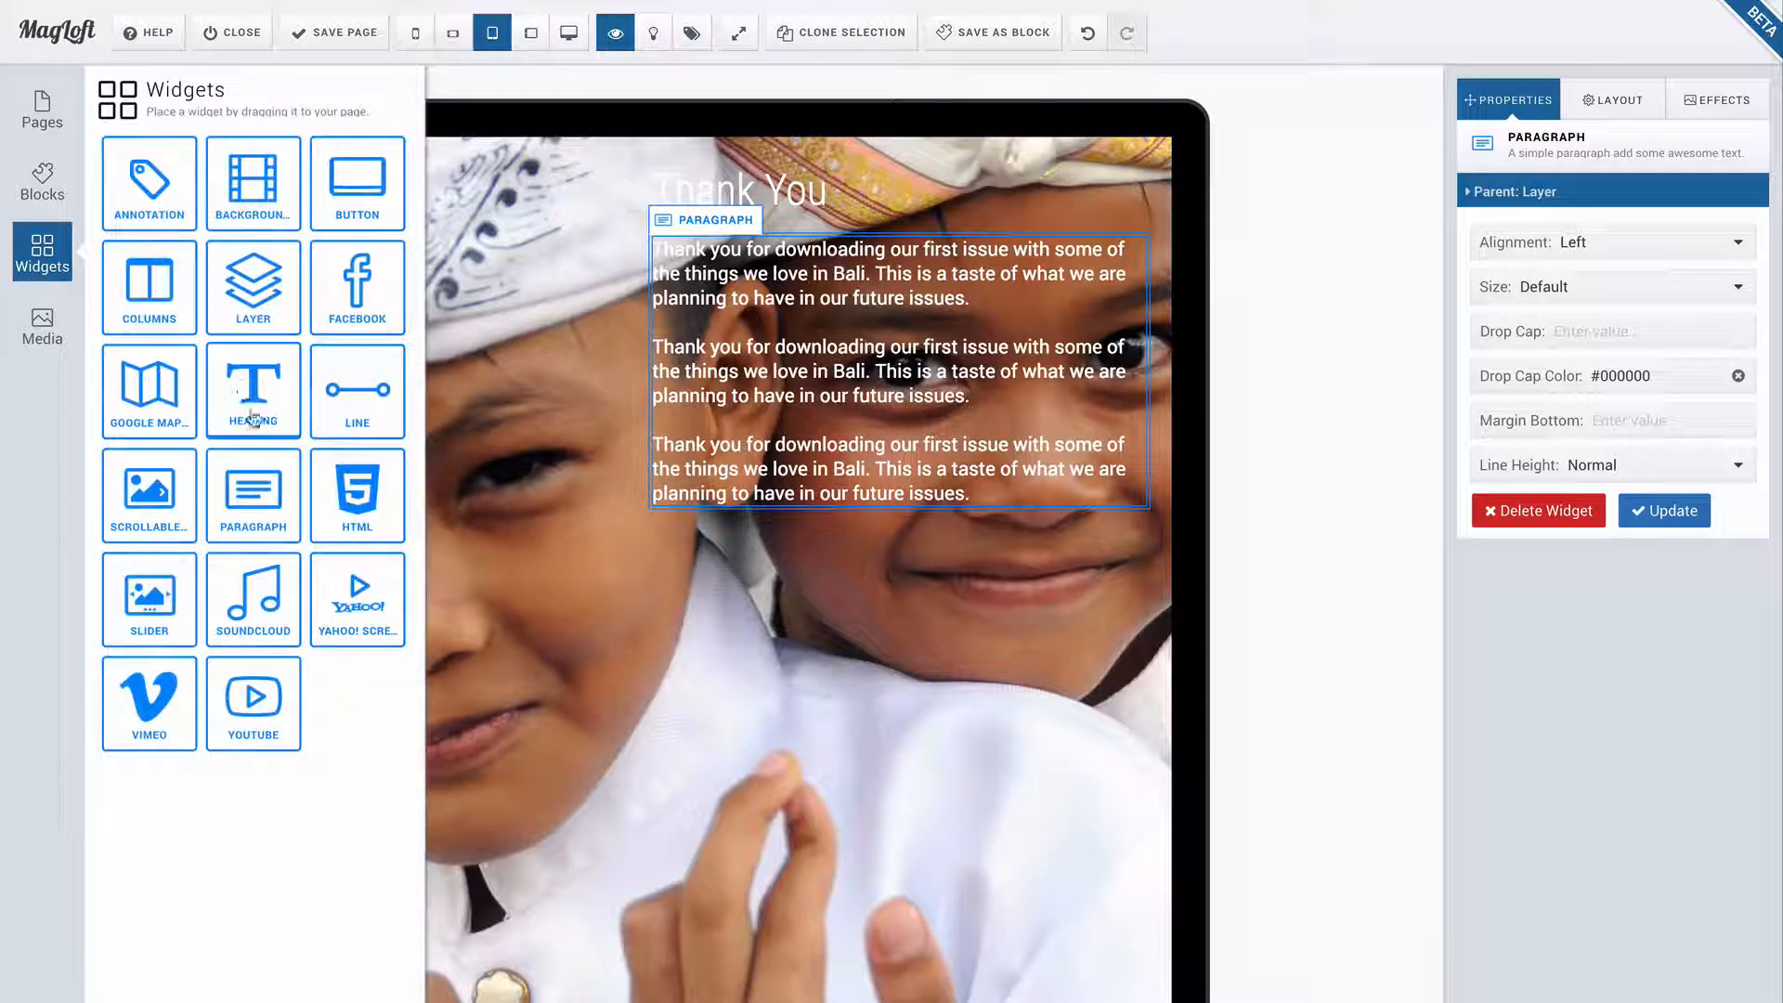
pyautogui.moveTo(253, 489); pyautogui.dragTo(836, 520)
pyautogui.click(831, 541)
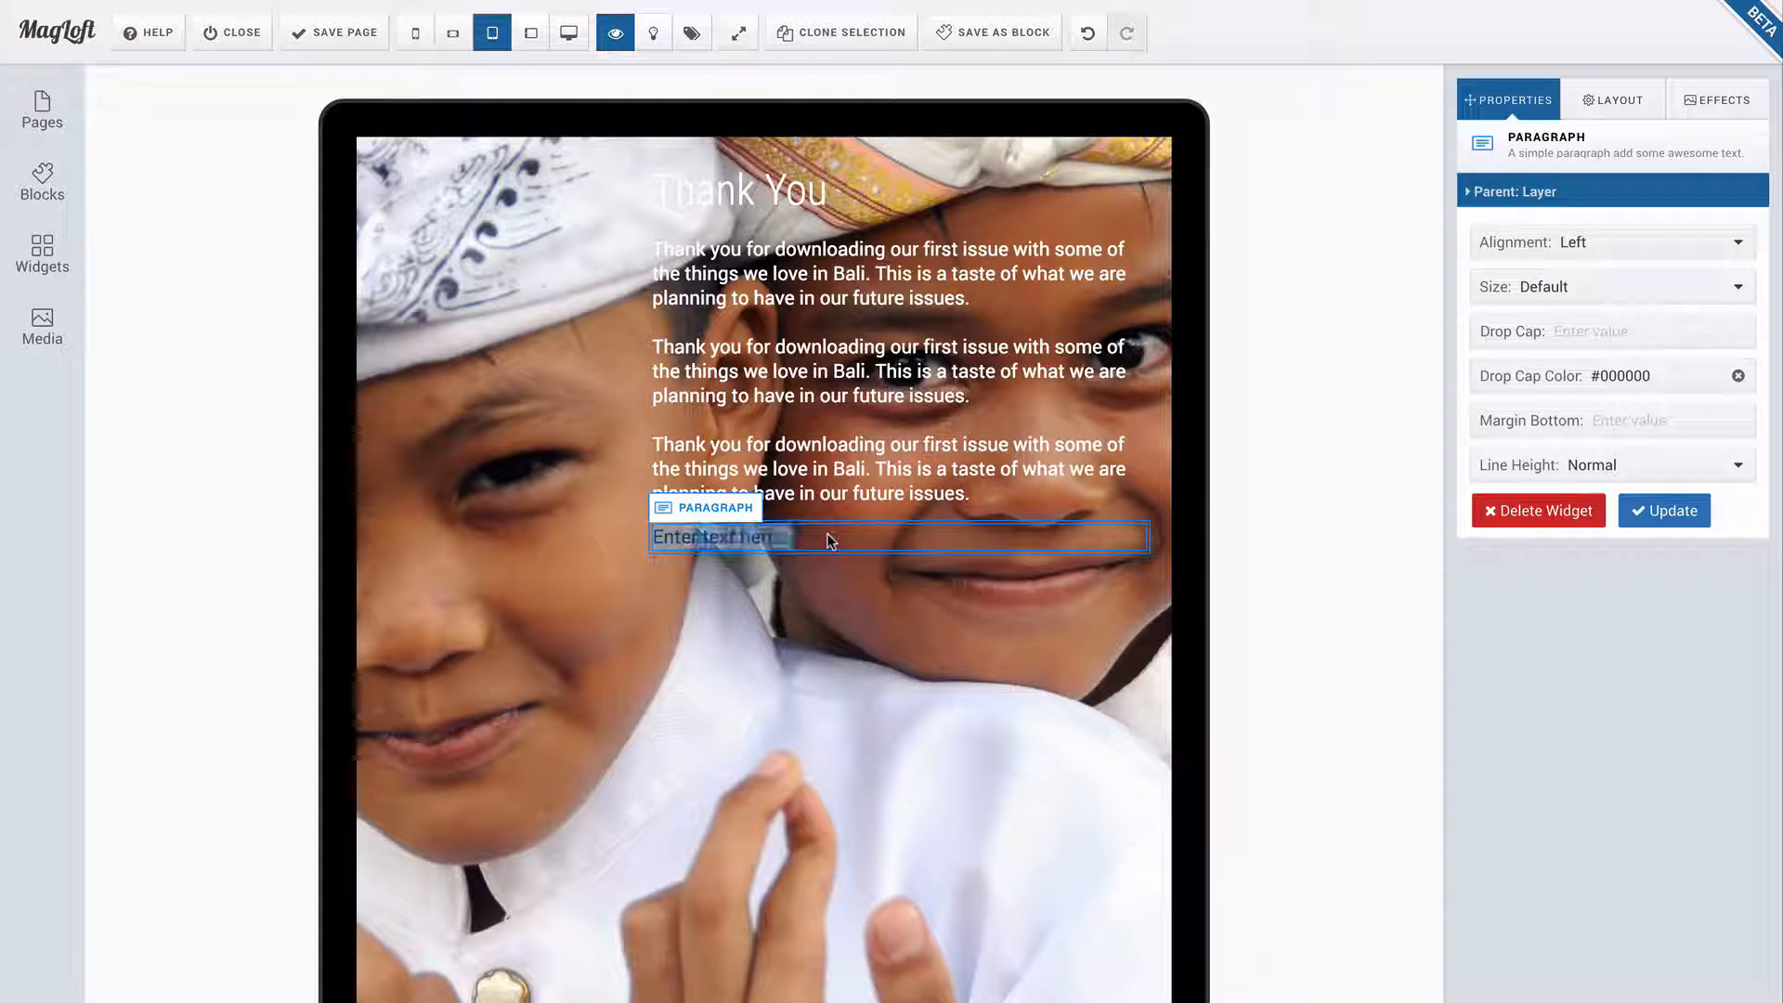
# - Replace the second paragraph's placeholder with "FLICKR" and "Photo: jedavillabali" on two lines and colour it white (#ffffff), keeping Roboto
pyautogui.write('FLICKR Photo: jedavillabali')
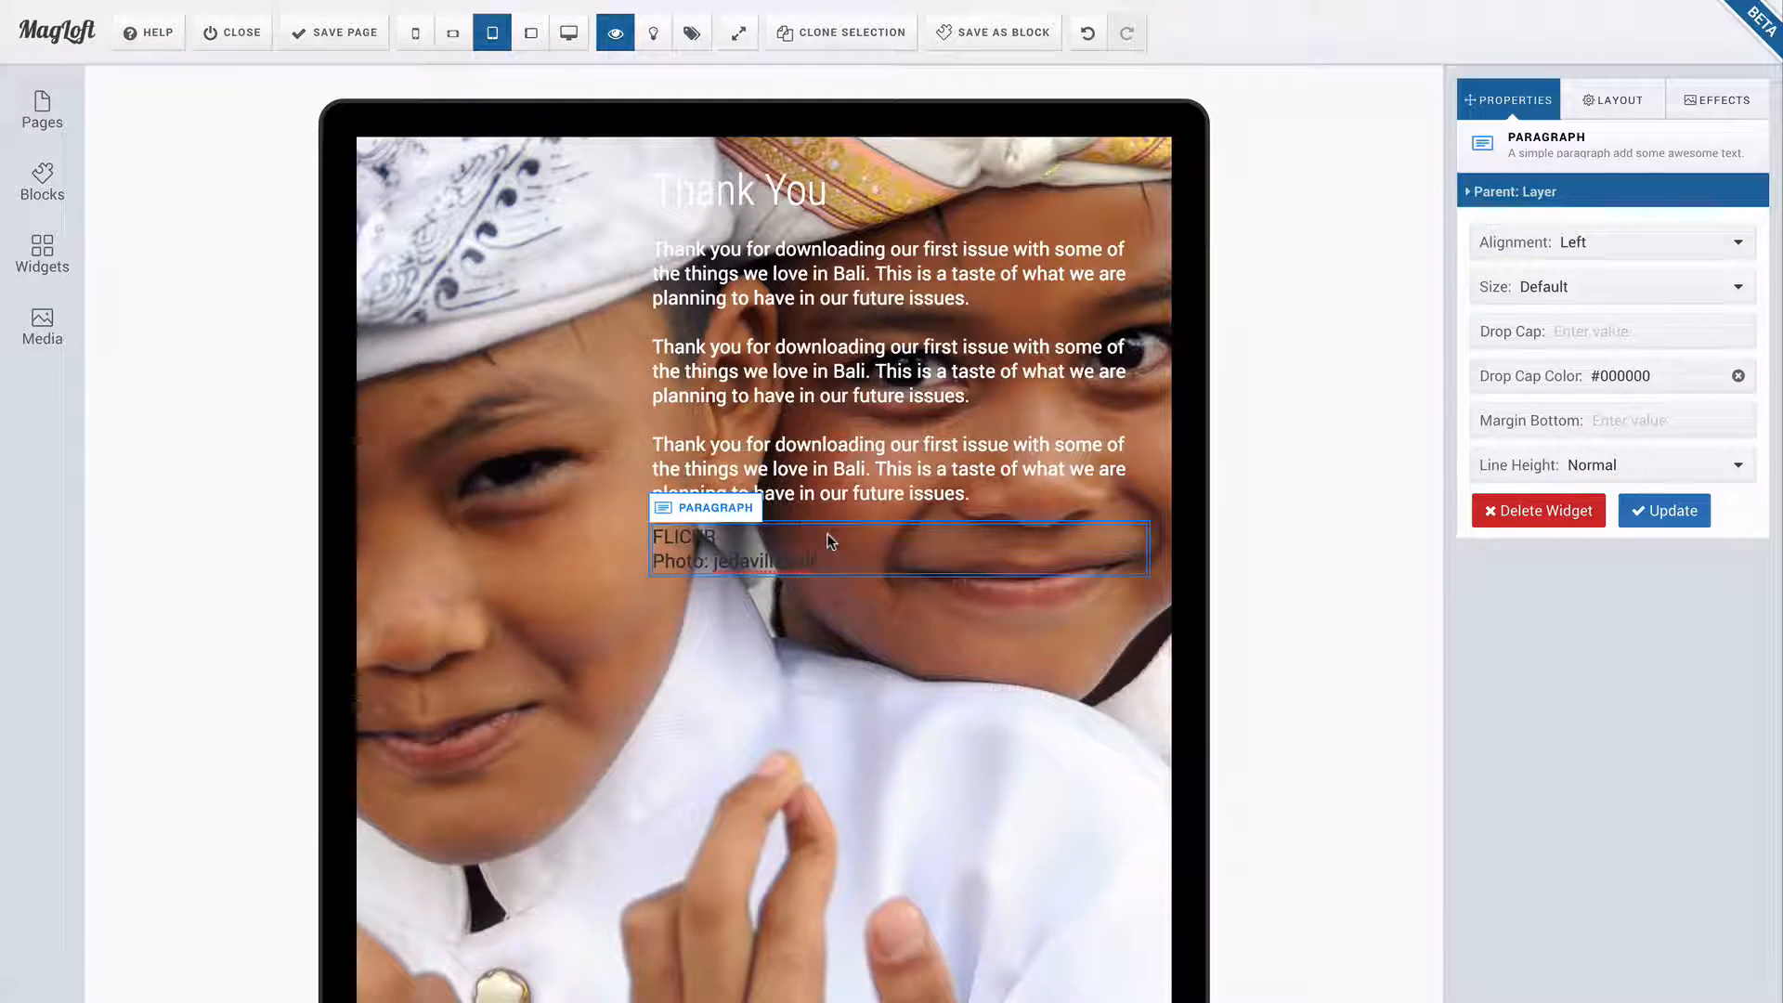
pyautogui.click(691, 529)
pyautogui.moveTo(652, 536); pyautogui.dragTo(840, 562)
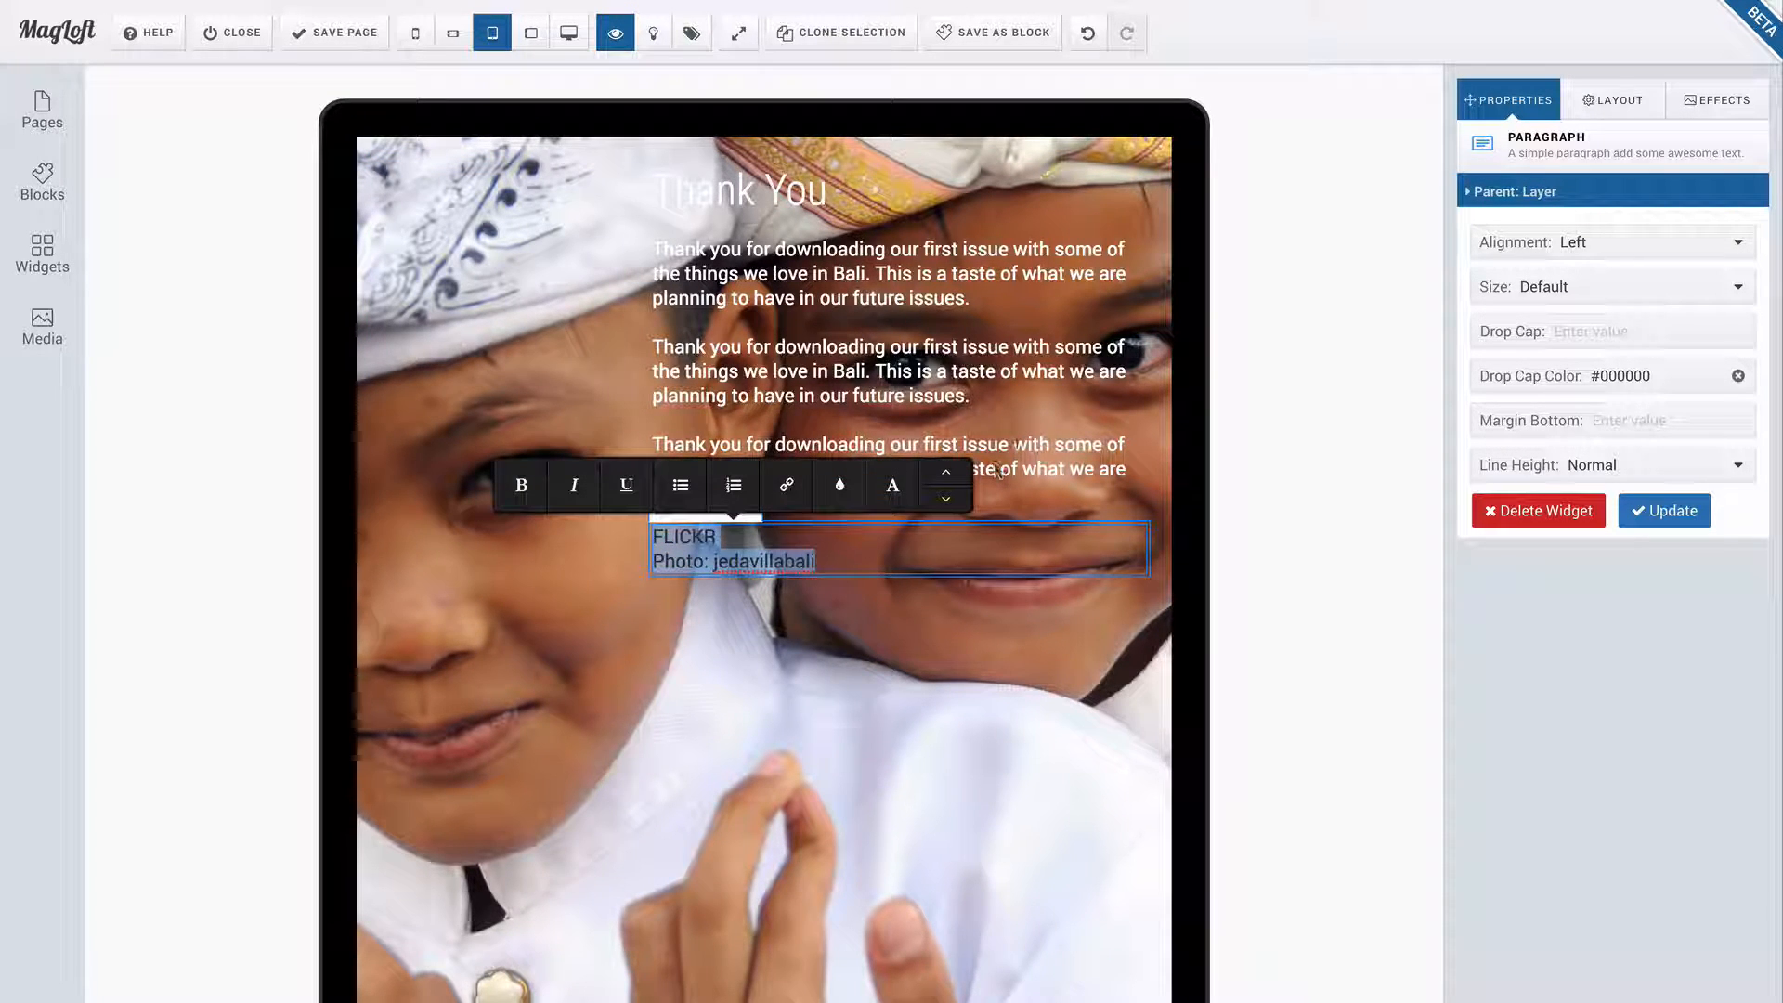
pyautogui.click(840, 483)
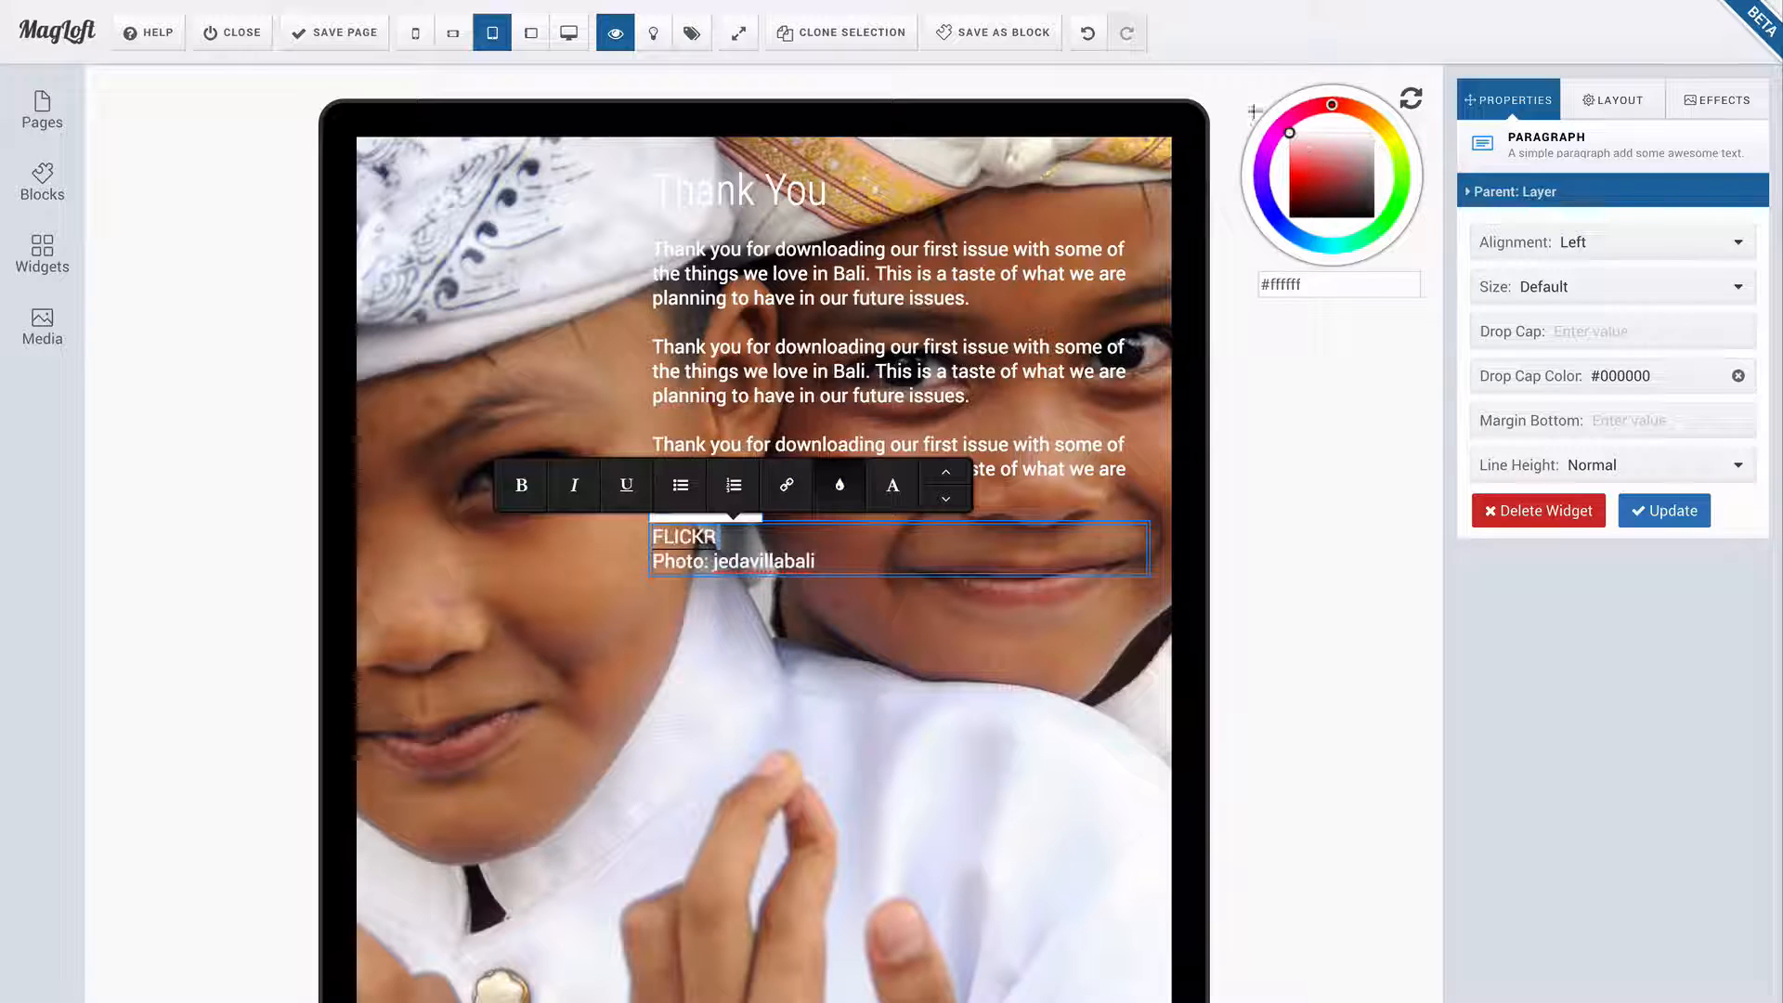
pyautogui.click(892, 484)
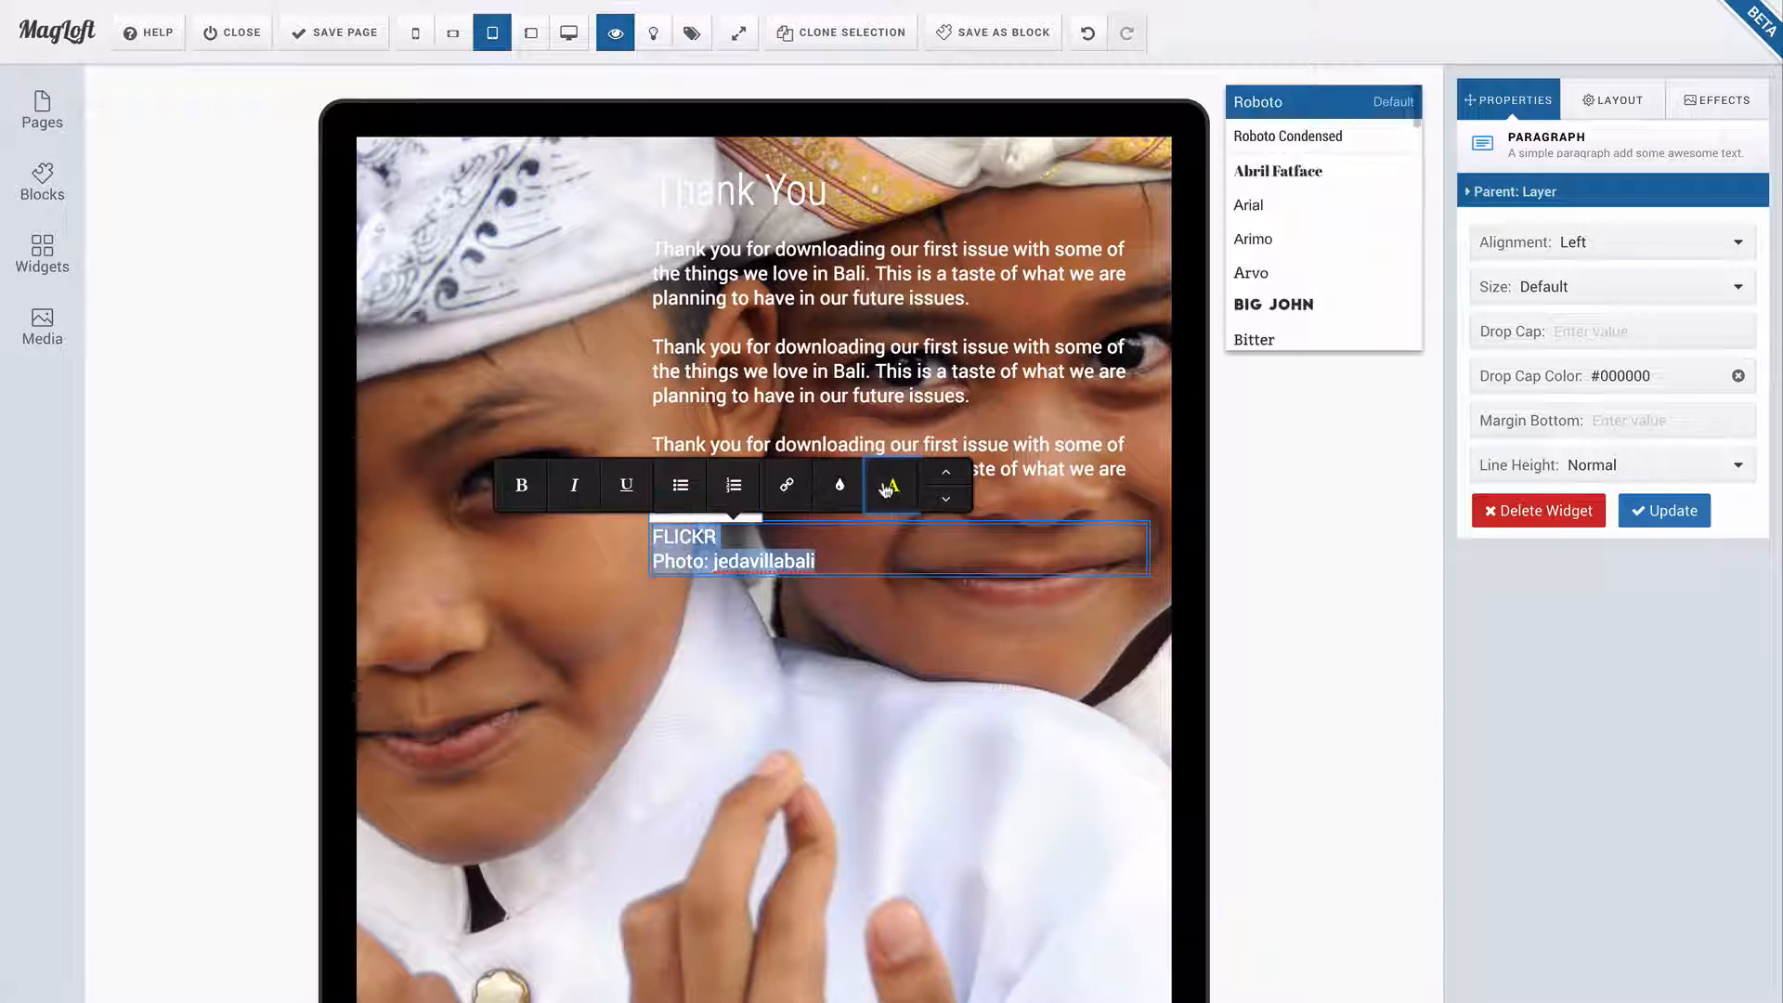
pyautogui.click(798, 562)
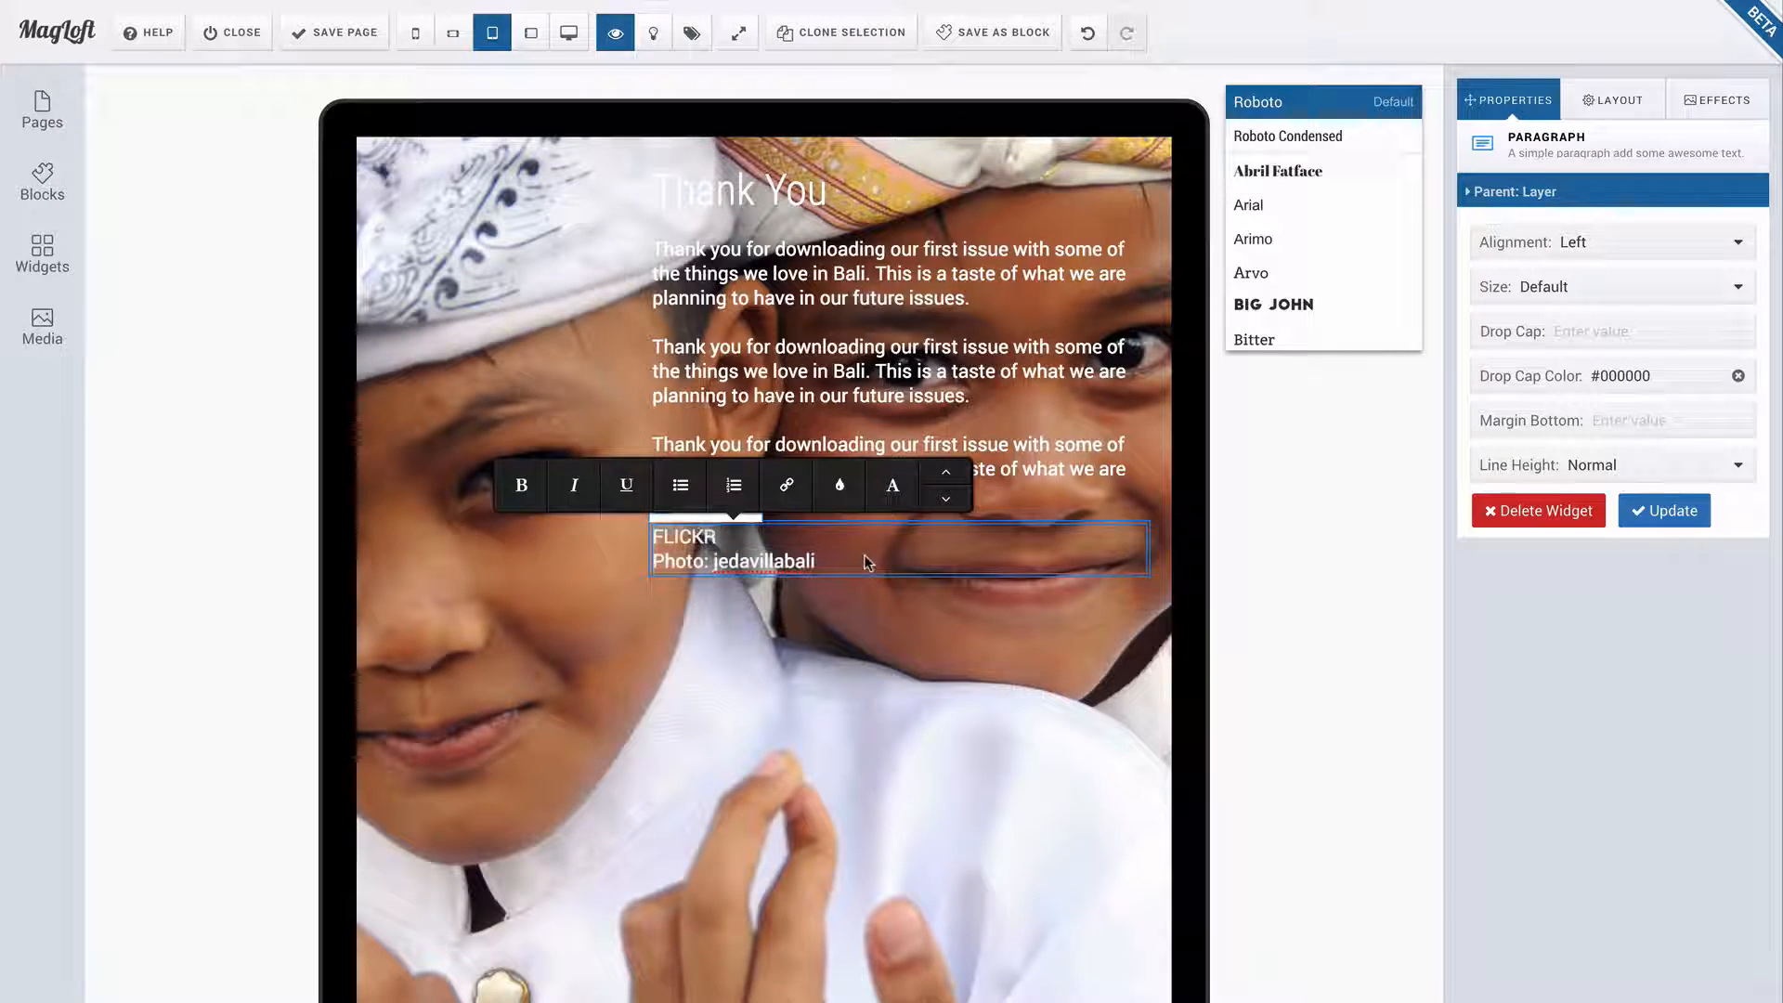
pyautogui.doubleClick(671, 531)
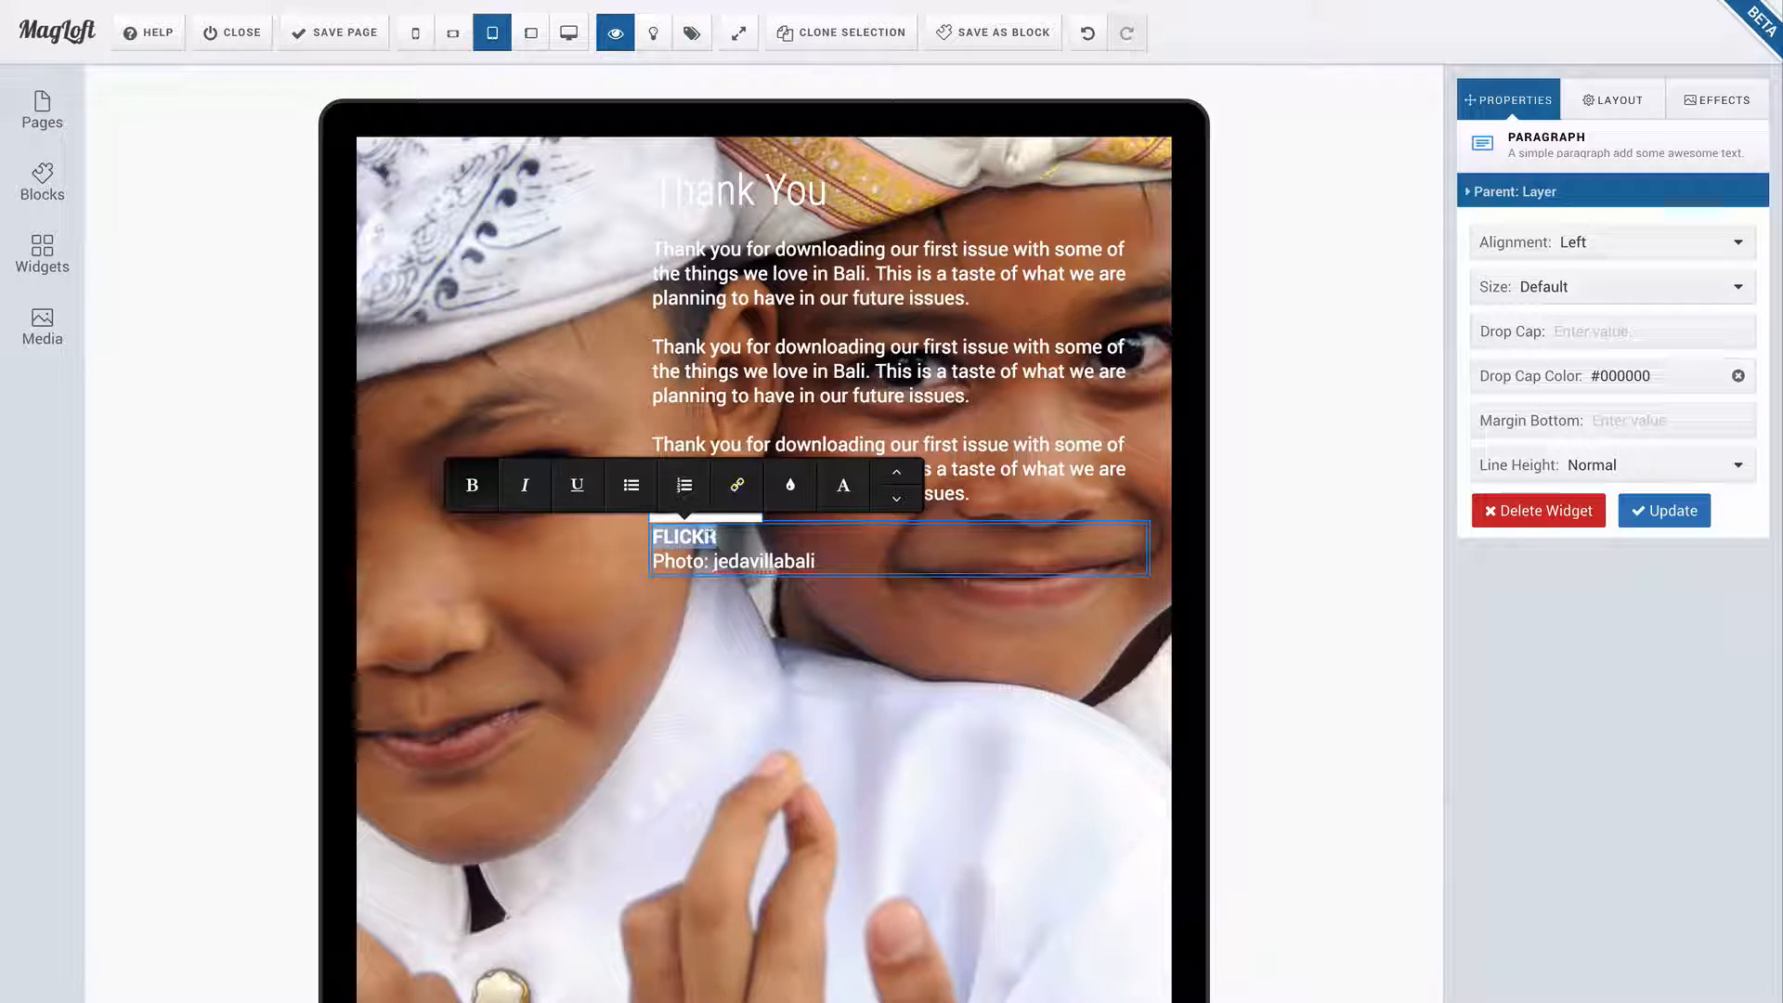
pyautogui.click(743, 487)
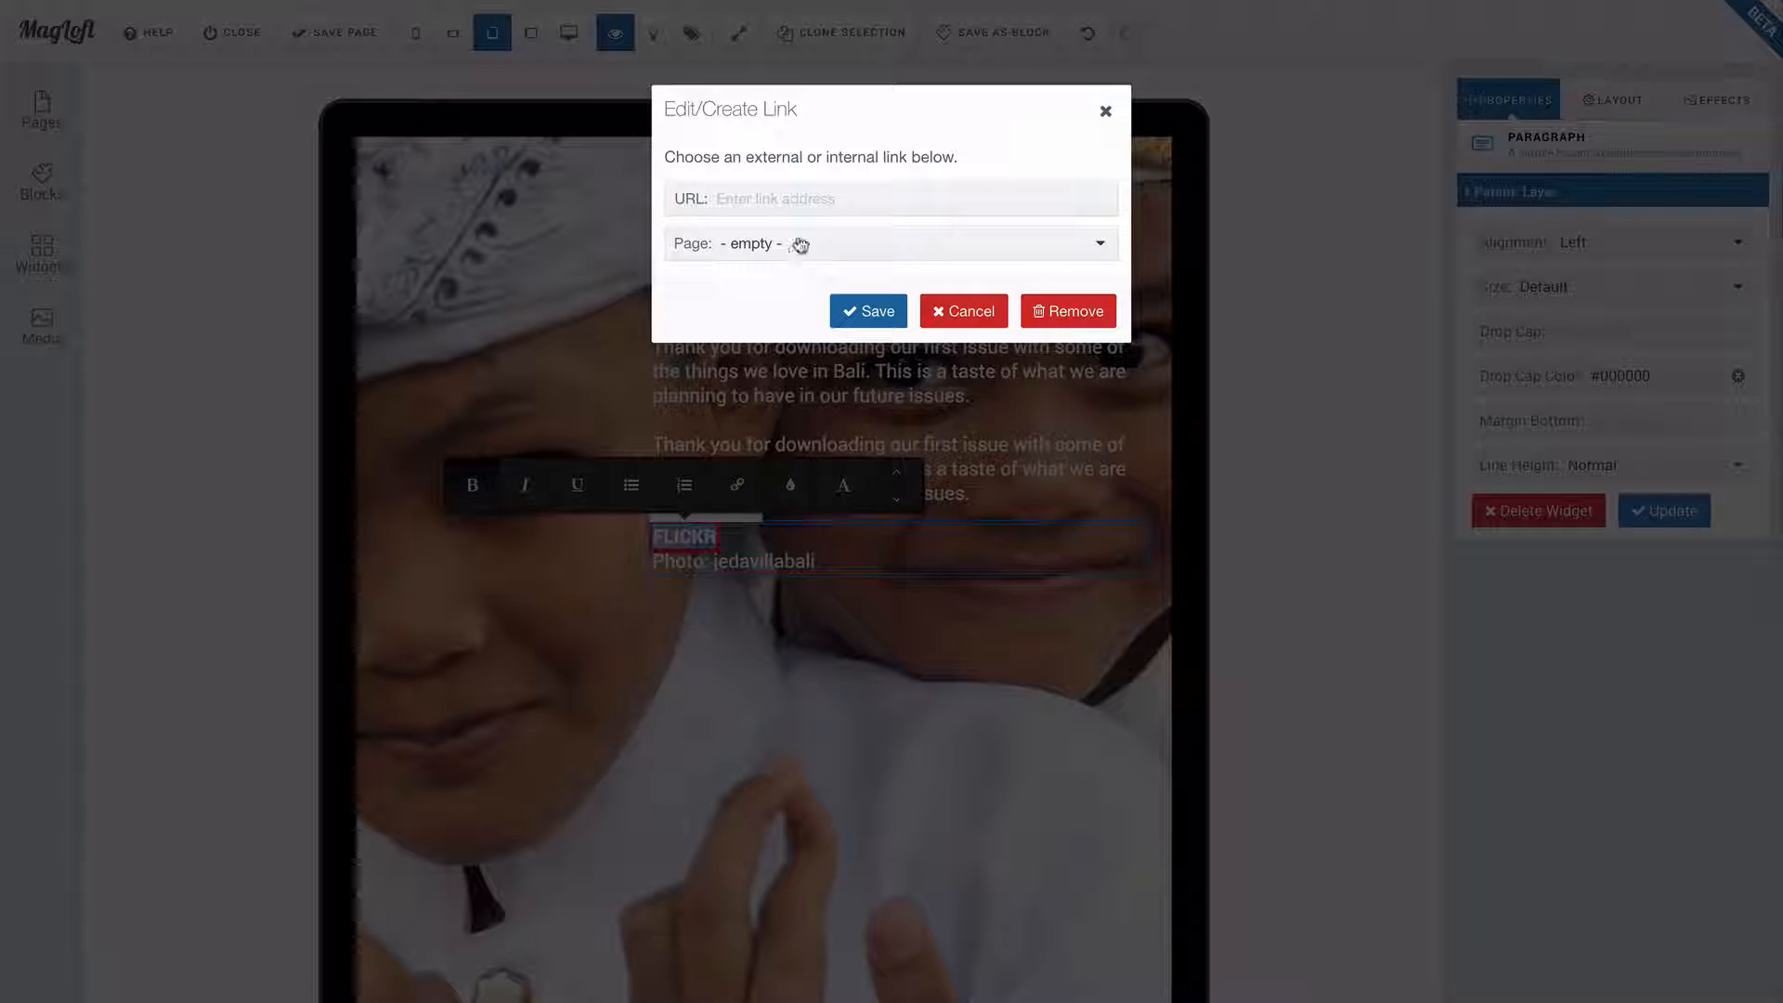
pyautogui.click(785, 198)
pyautogui.write('http://www.flickr.com/photos/jedavillabali/')
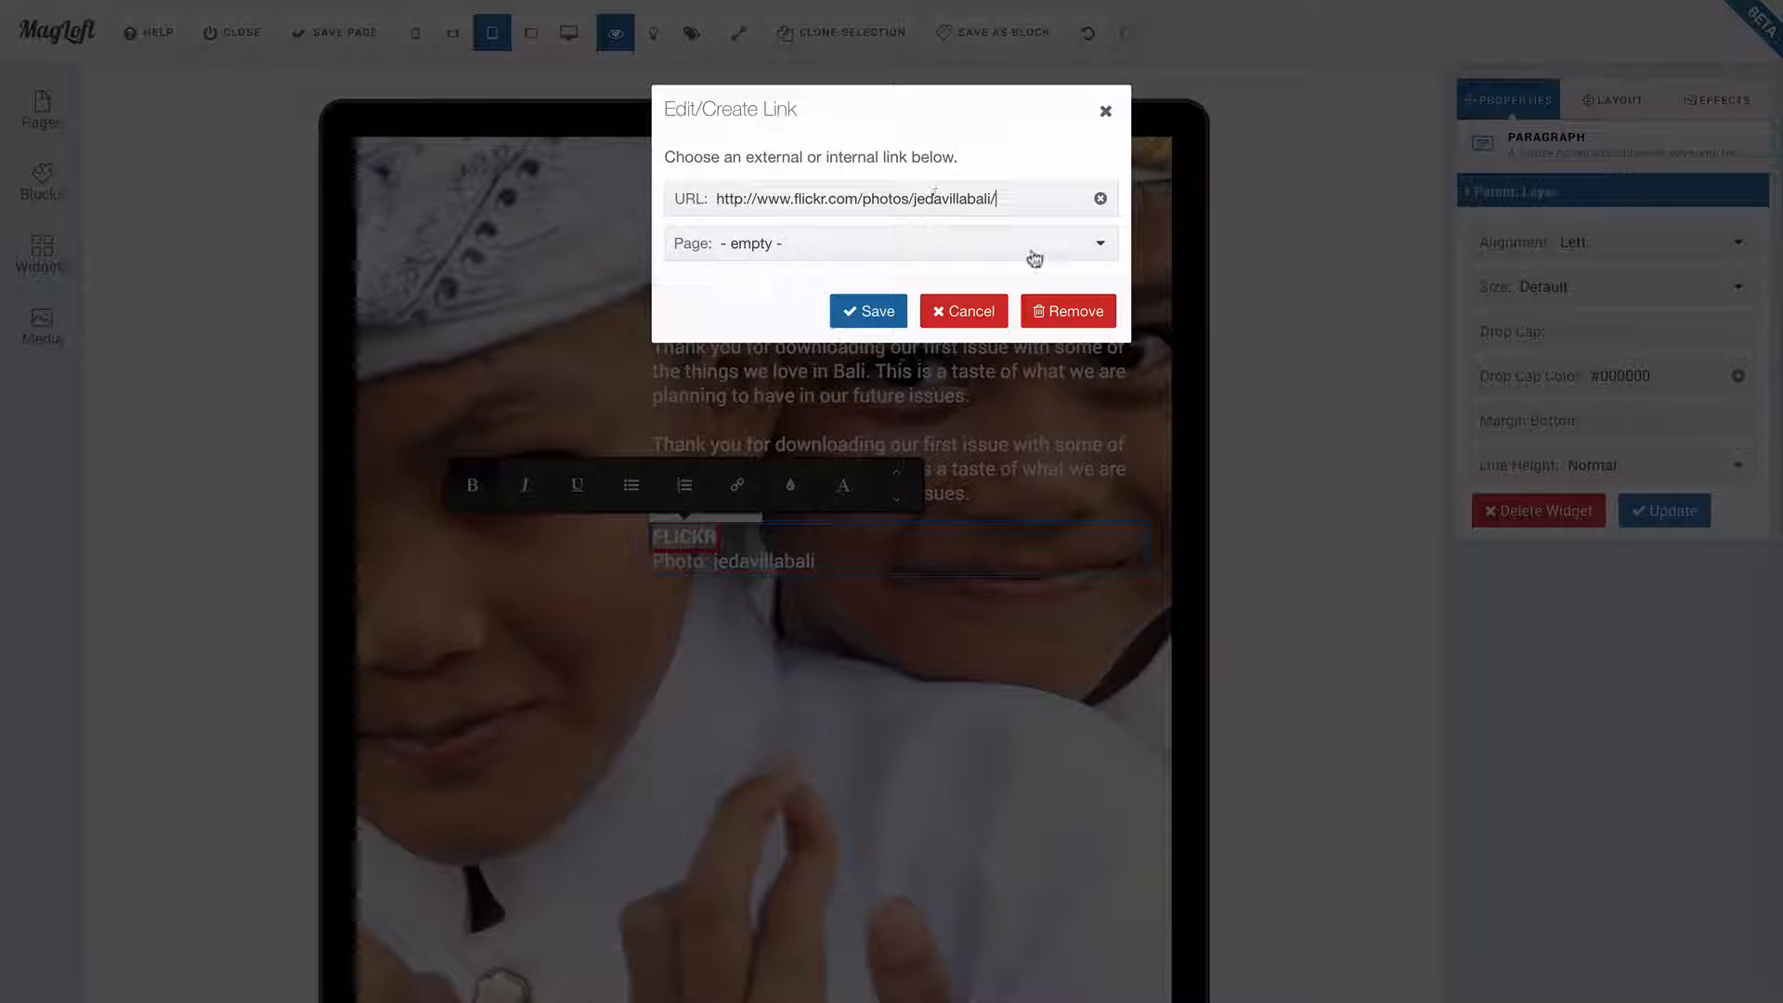
pyautogui.click(868, 312)
pyautogui.click(769, 718)
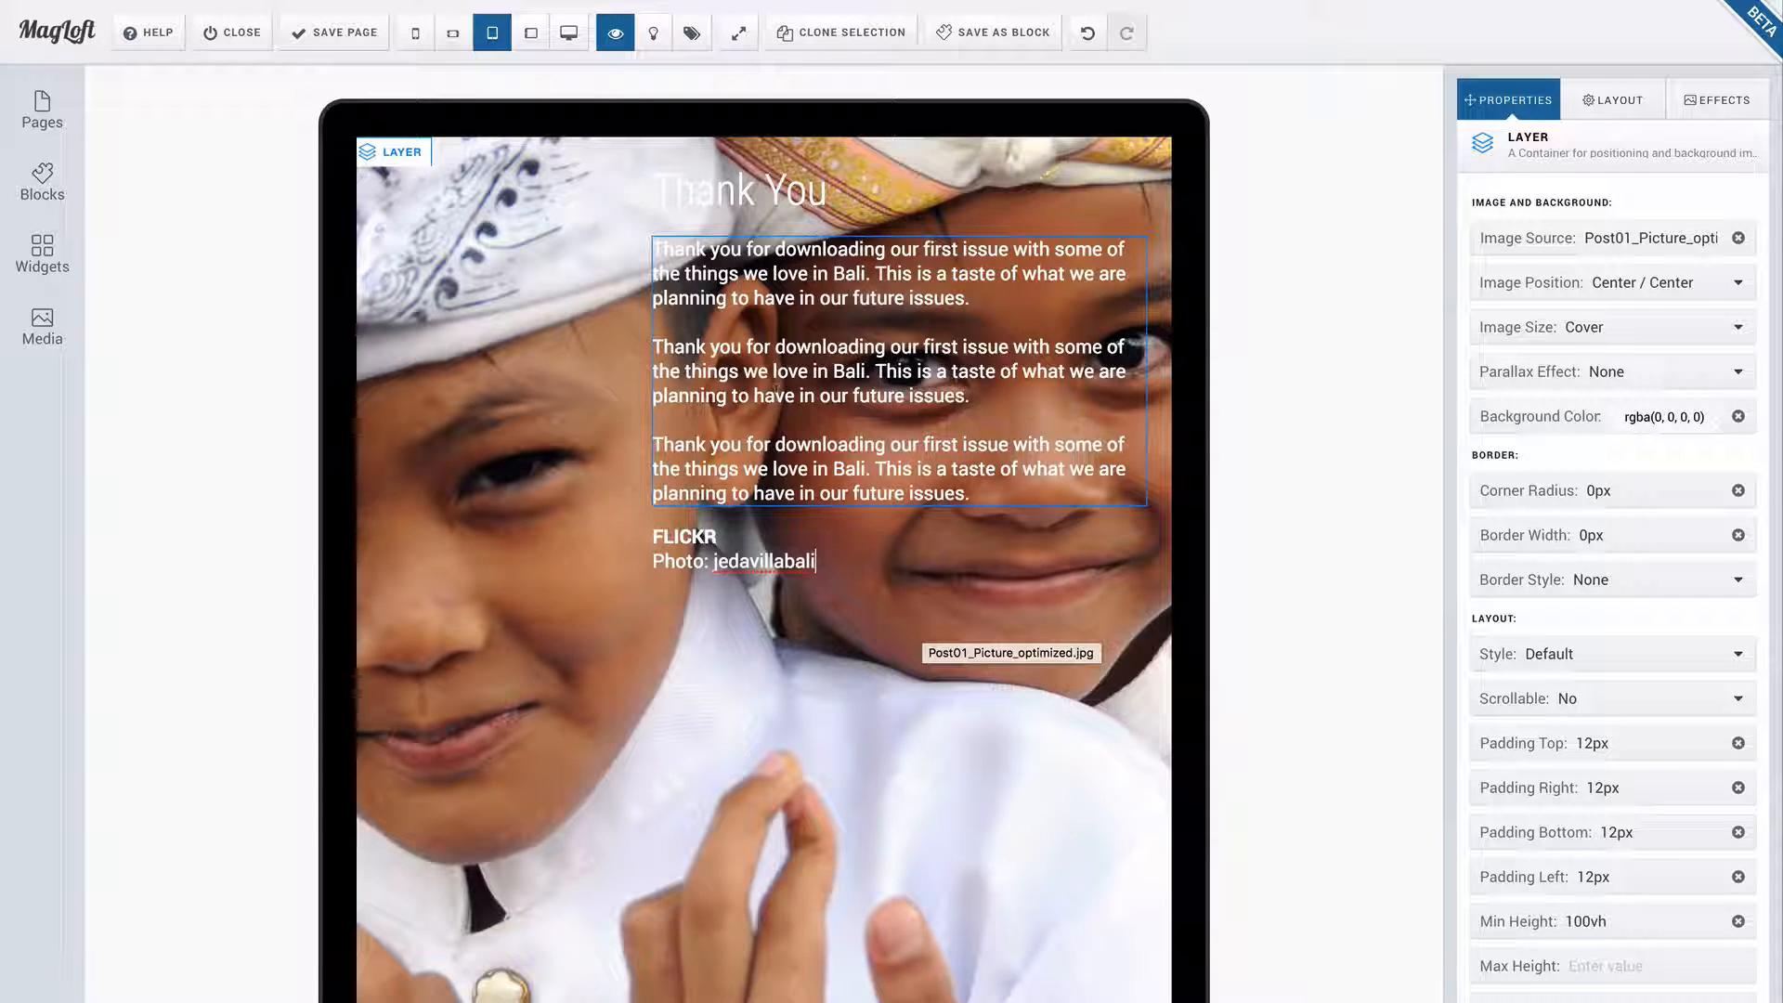
# - Give the nested layer around the text a semi-transparent grey background, #9DA19E at 0.74 opacity
pyautogui.click(980, 188)
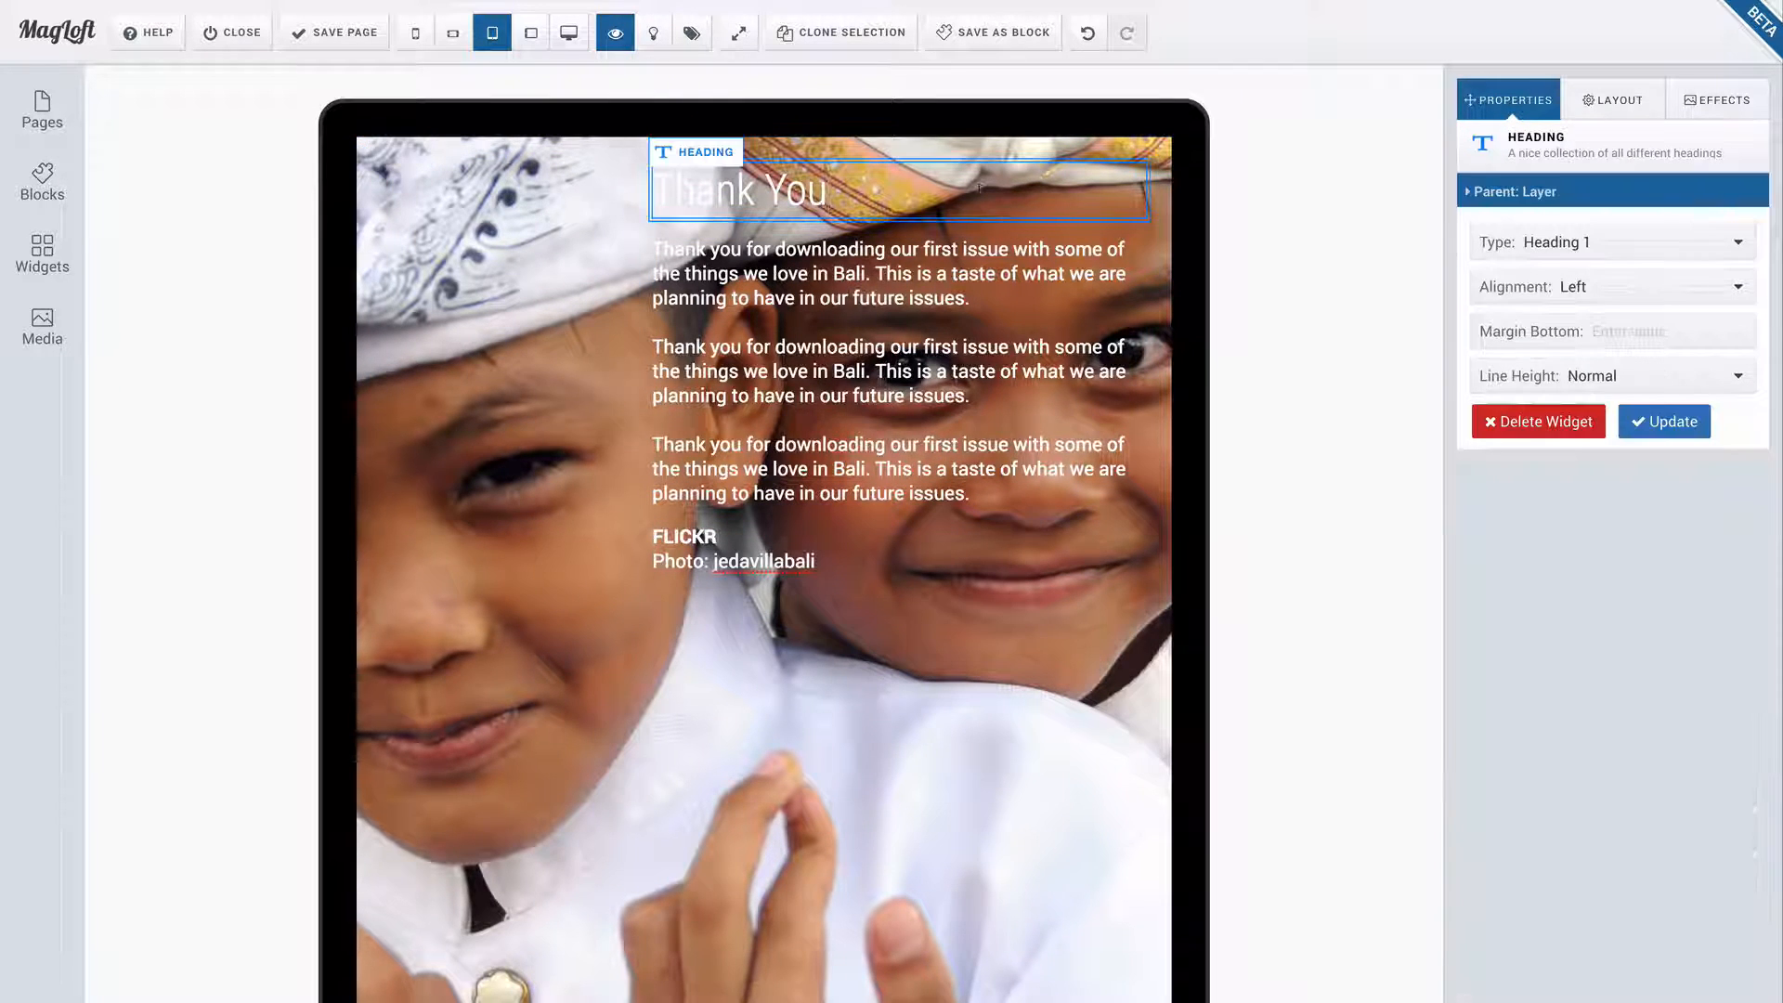
pyautogui.click(1522, 192)
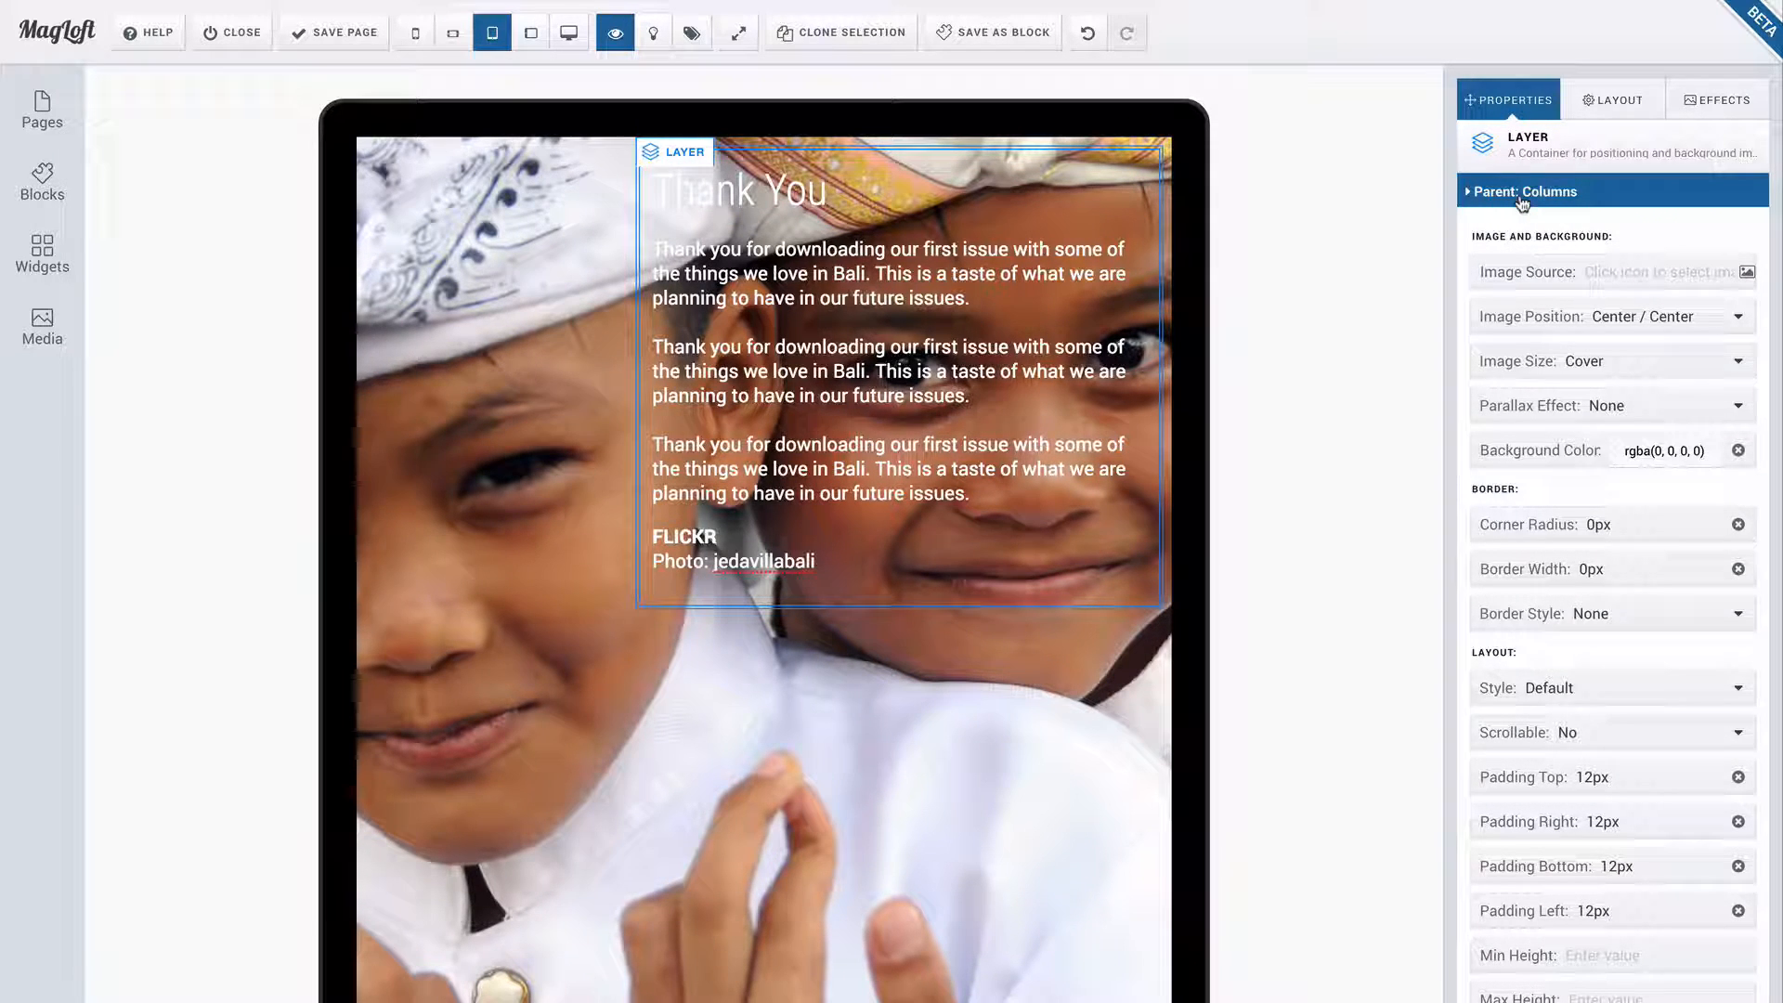
pyautogui.click(1523, 192)
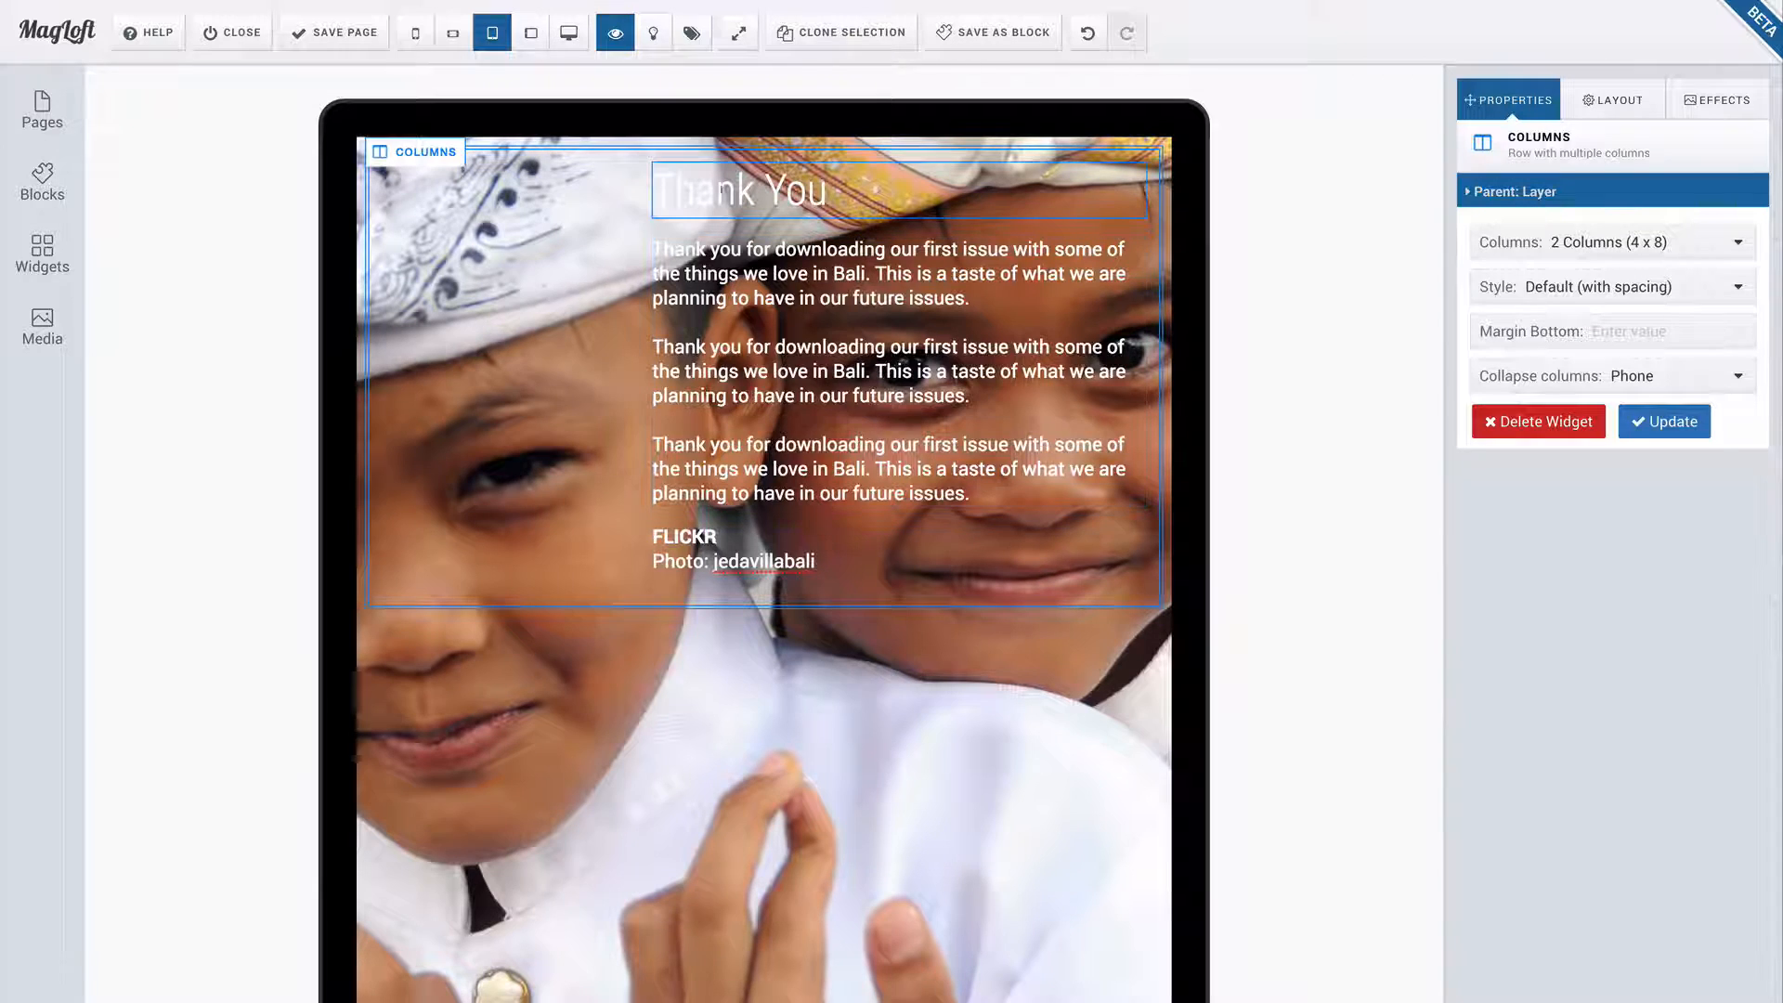
pyautogui.click(828, 191)
pyautogui.click(1516, 193)
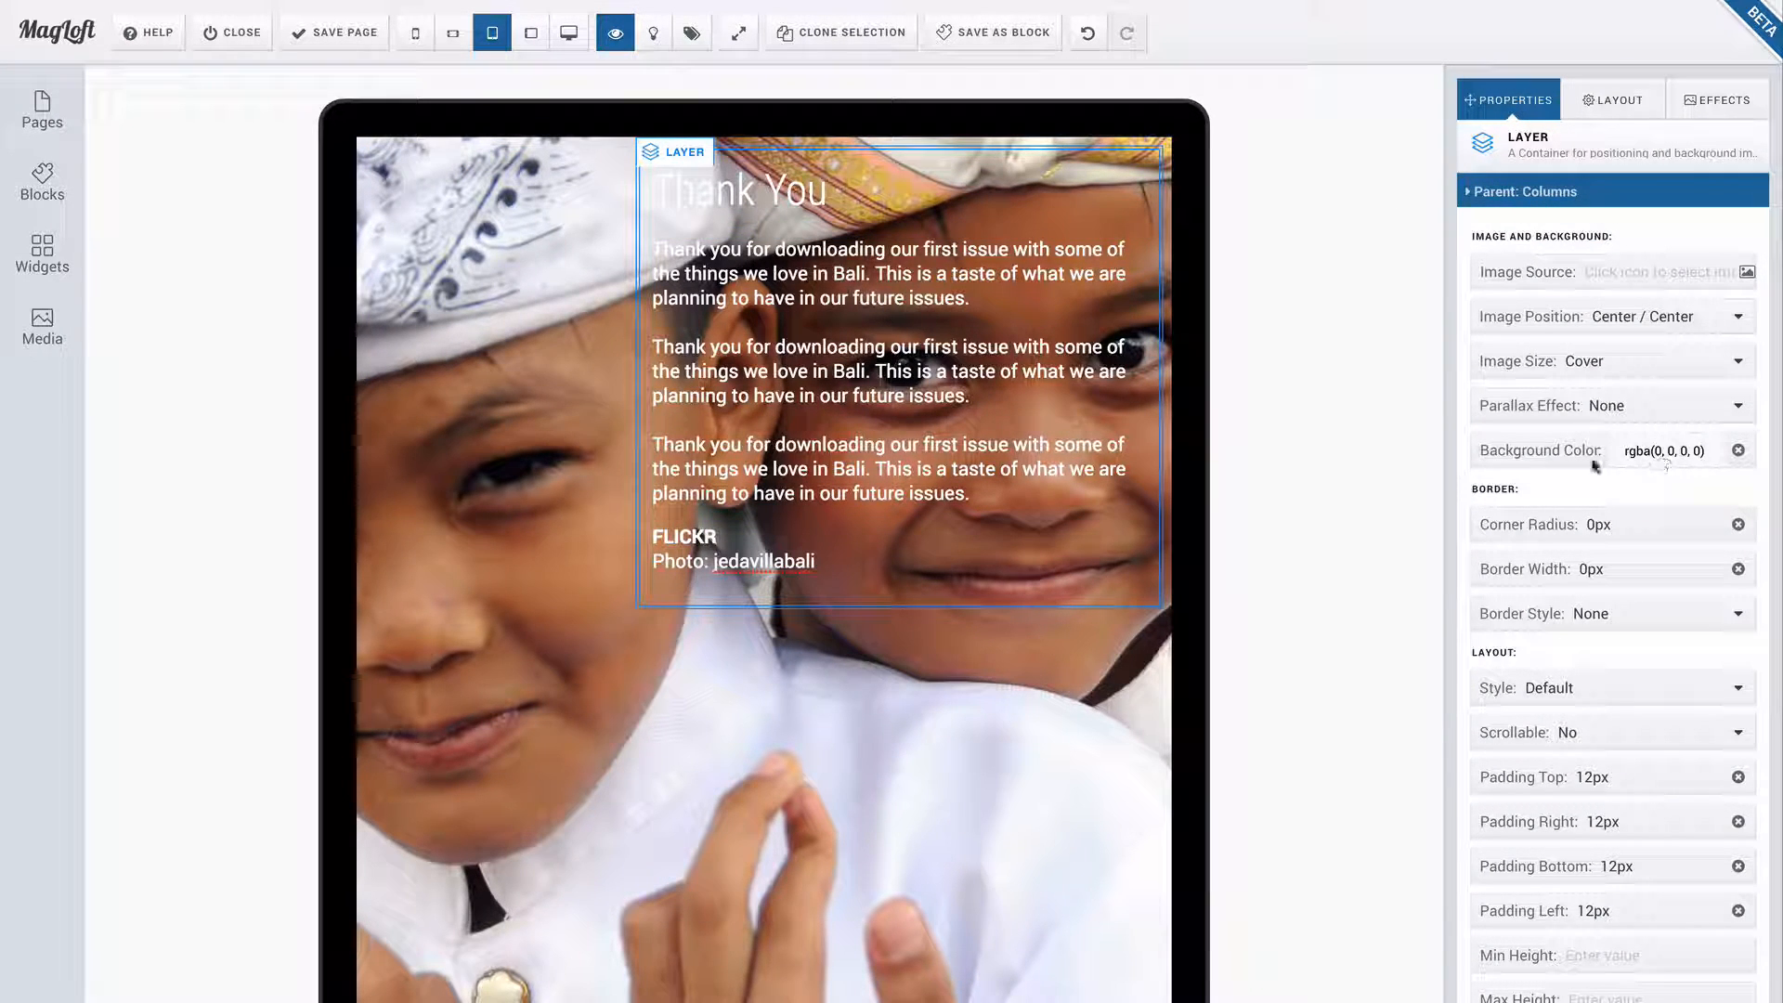
pyautogui.click(1657, 455)
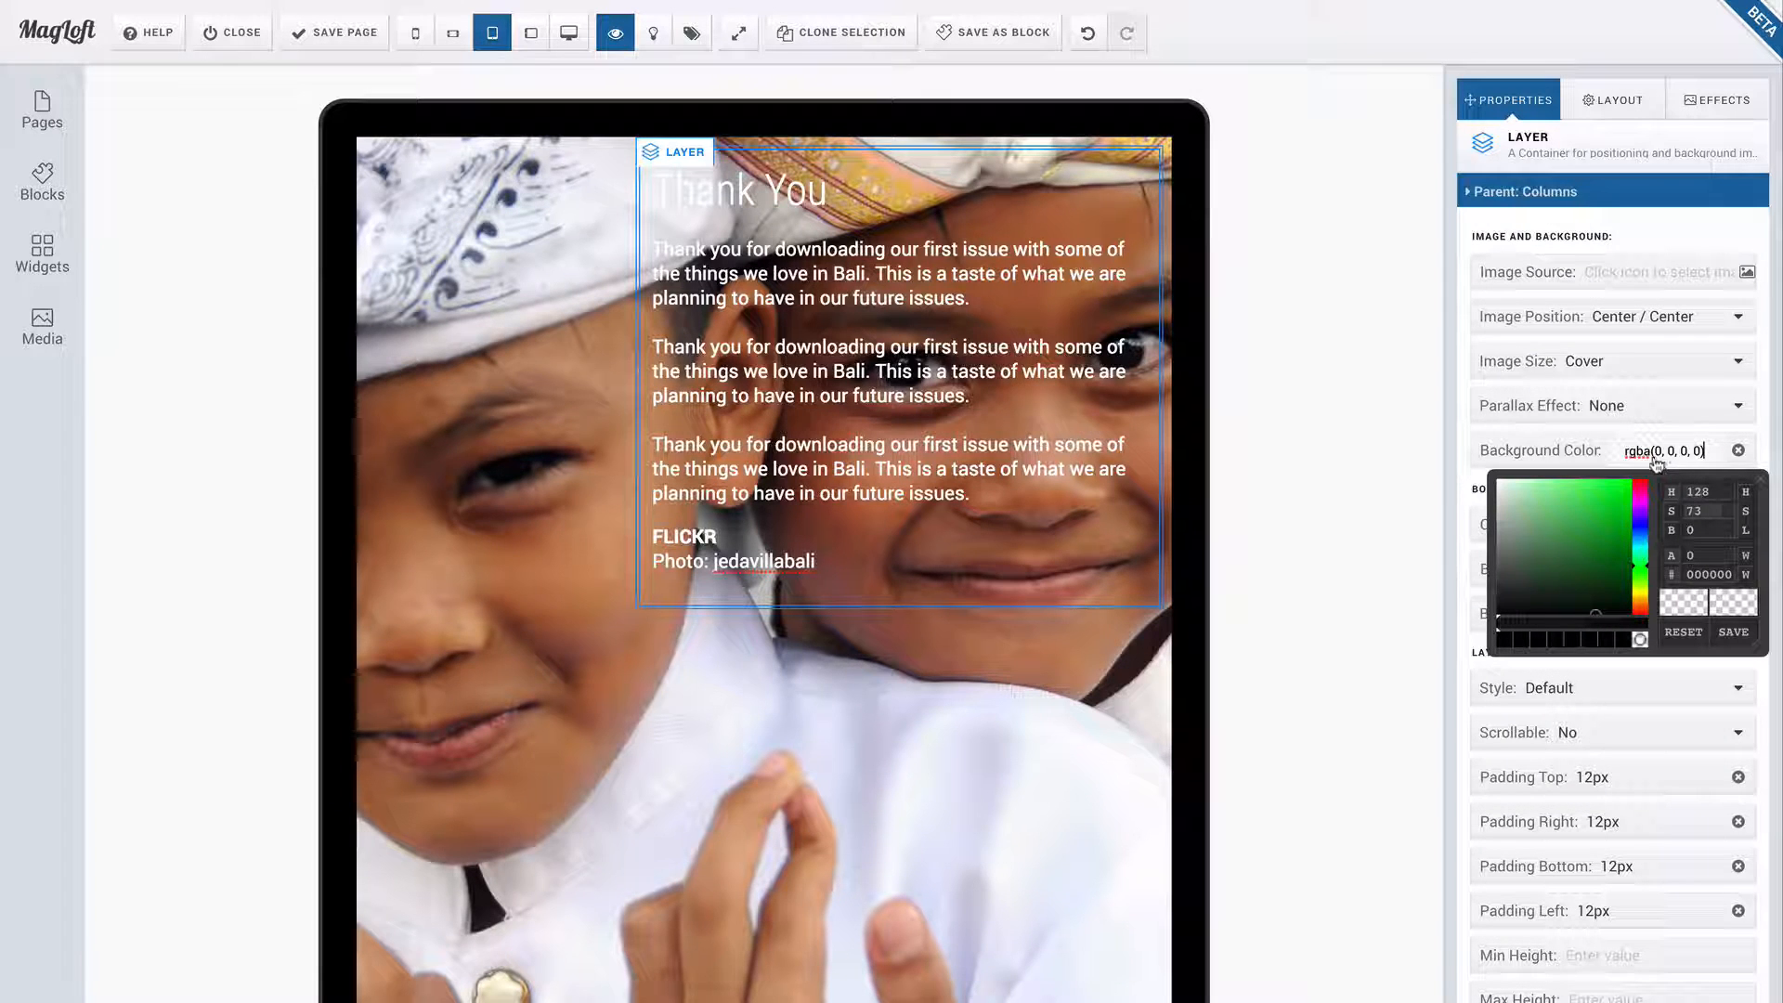
pyautogui.click(1501, 524)
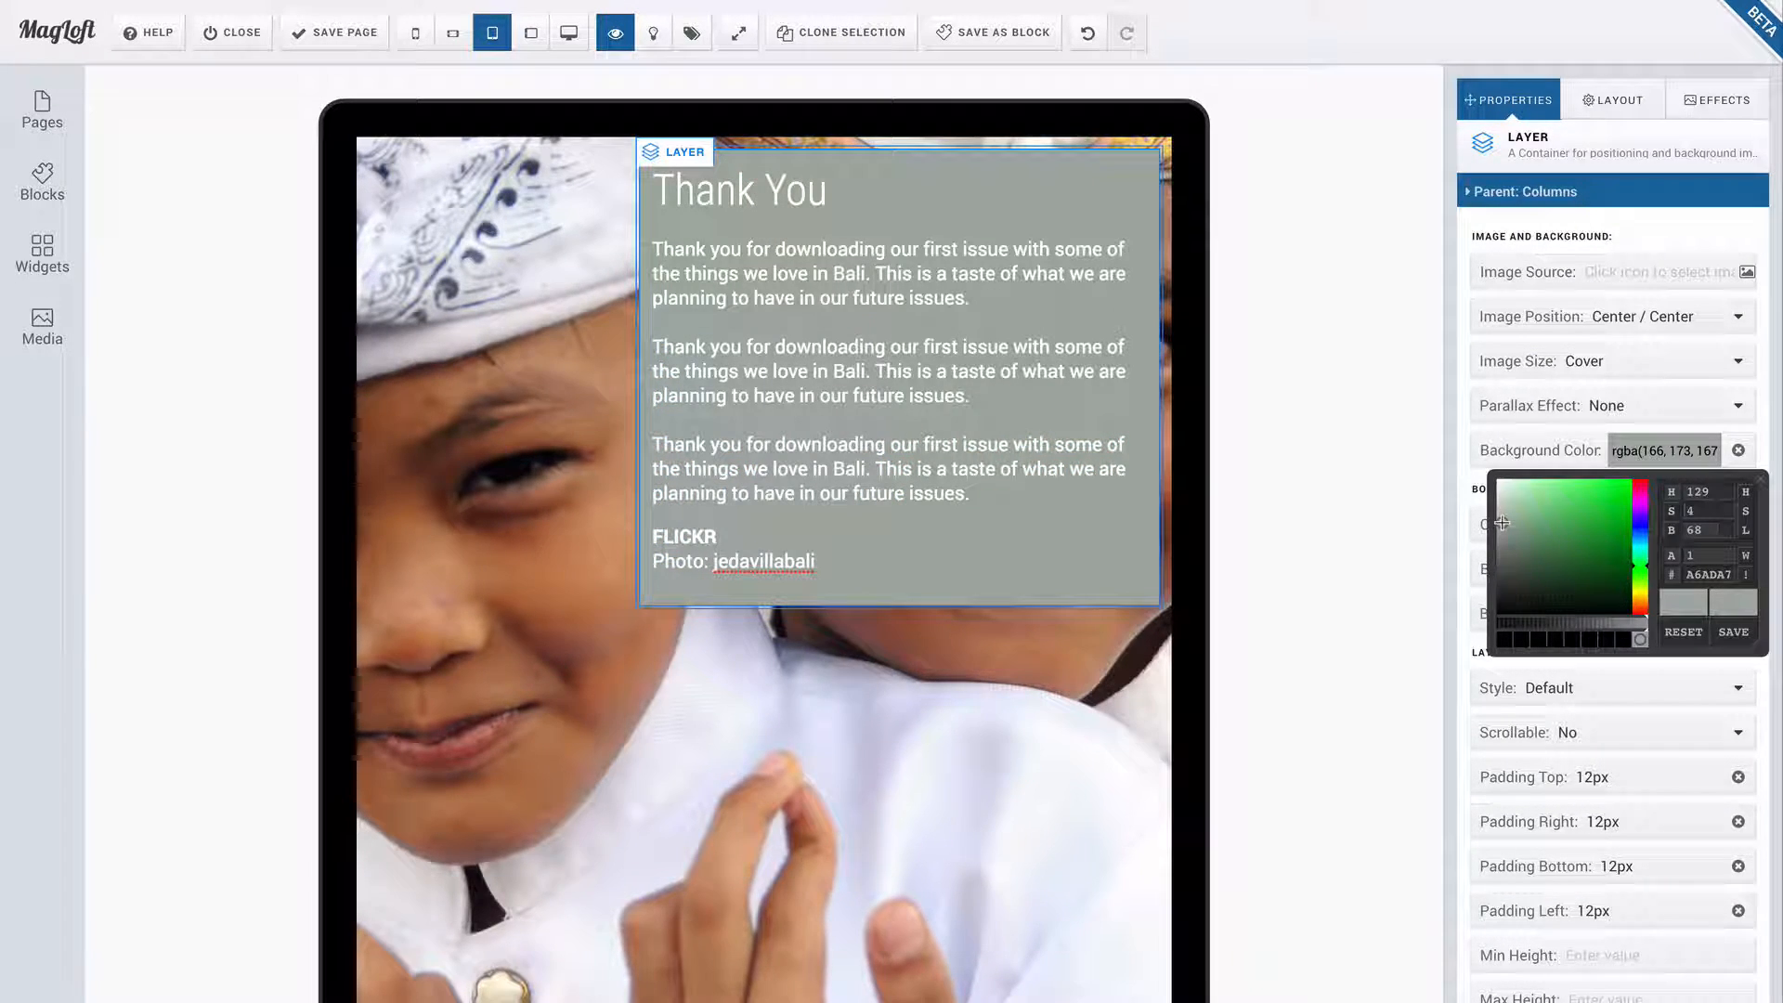
pyautogui.click(1500, 508)
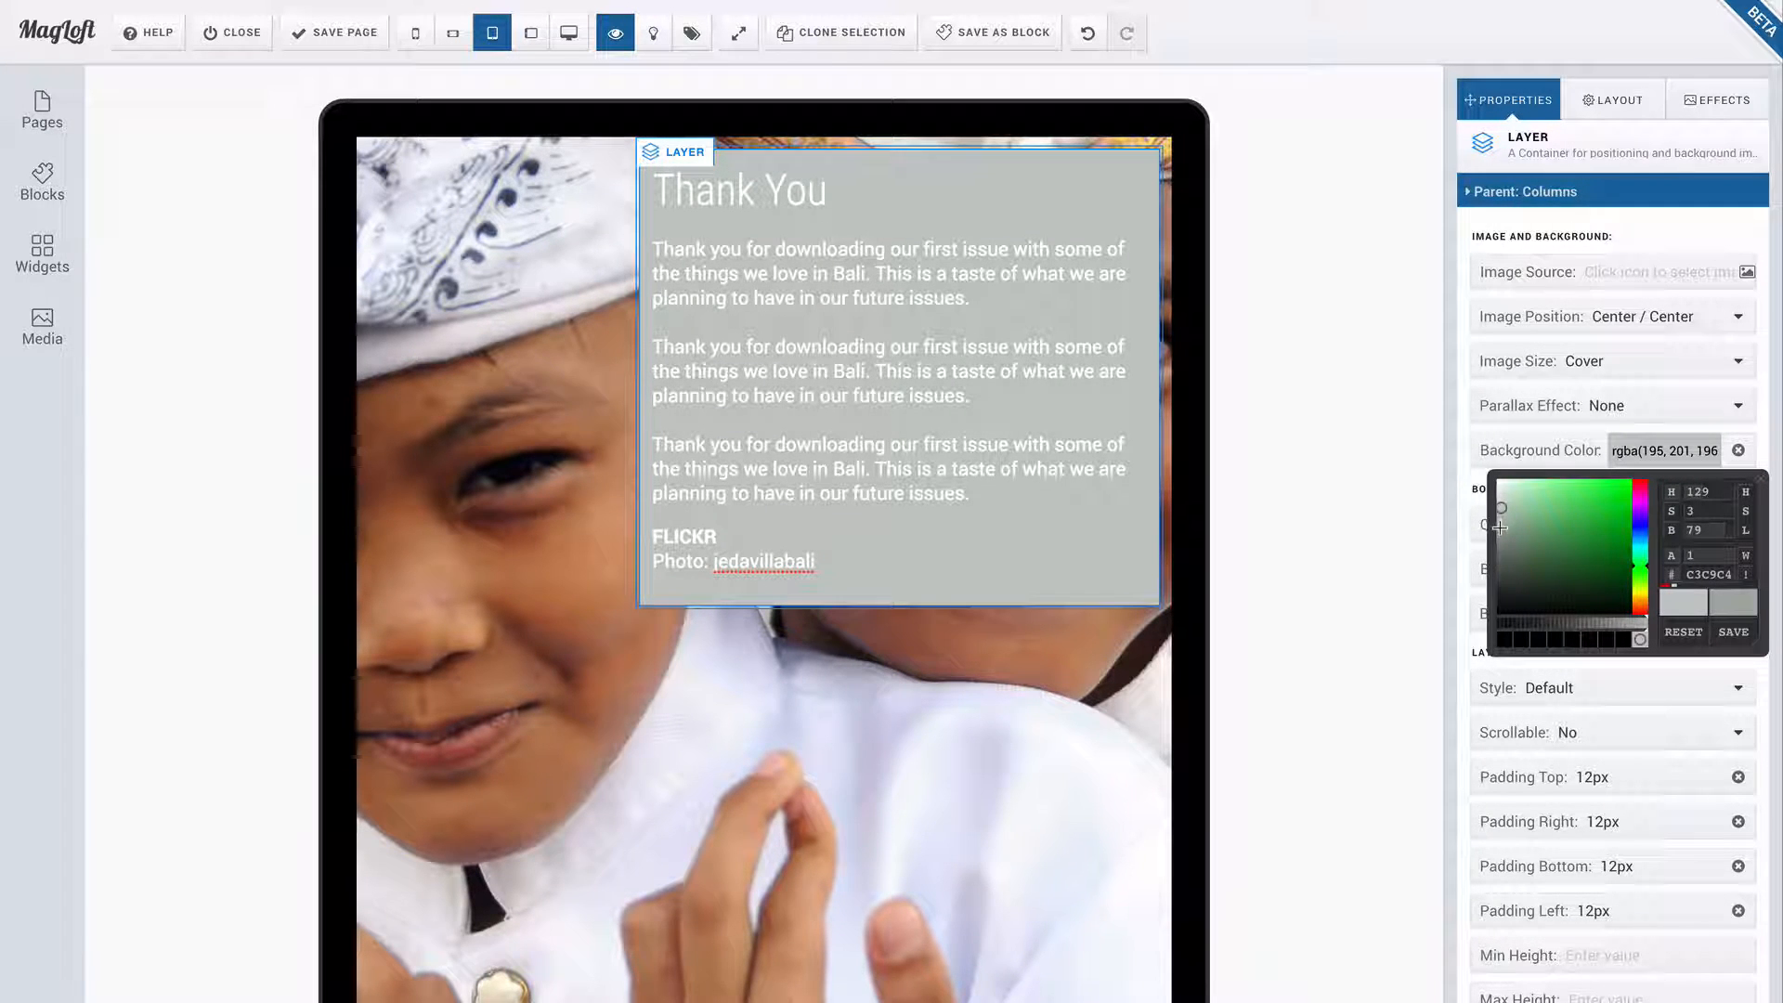
pyautogui.click(1500, 528)
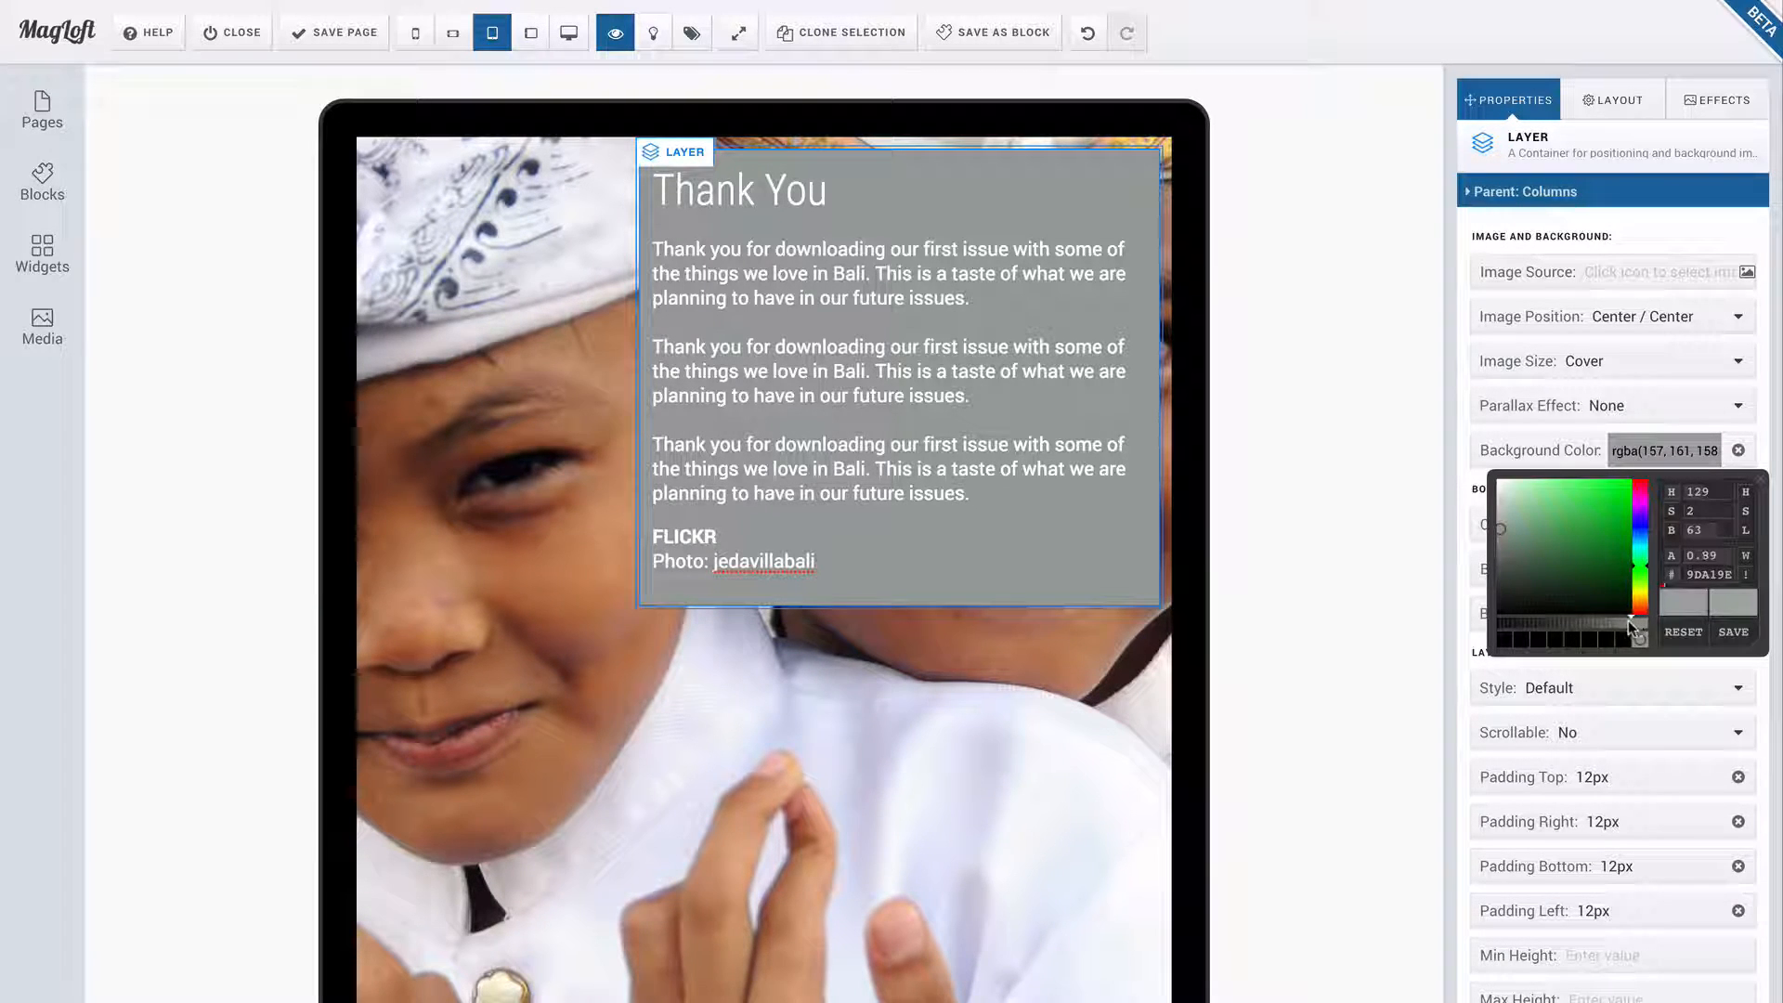
pyautogui.moveTo(1629, 621); pyautogui.dragTo(1584, 622)
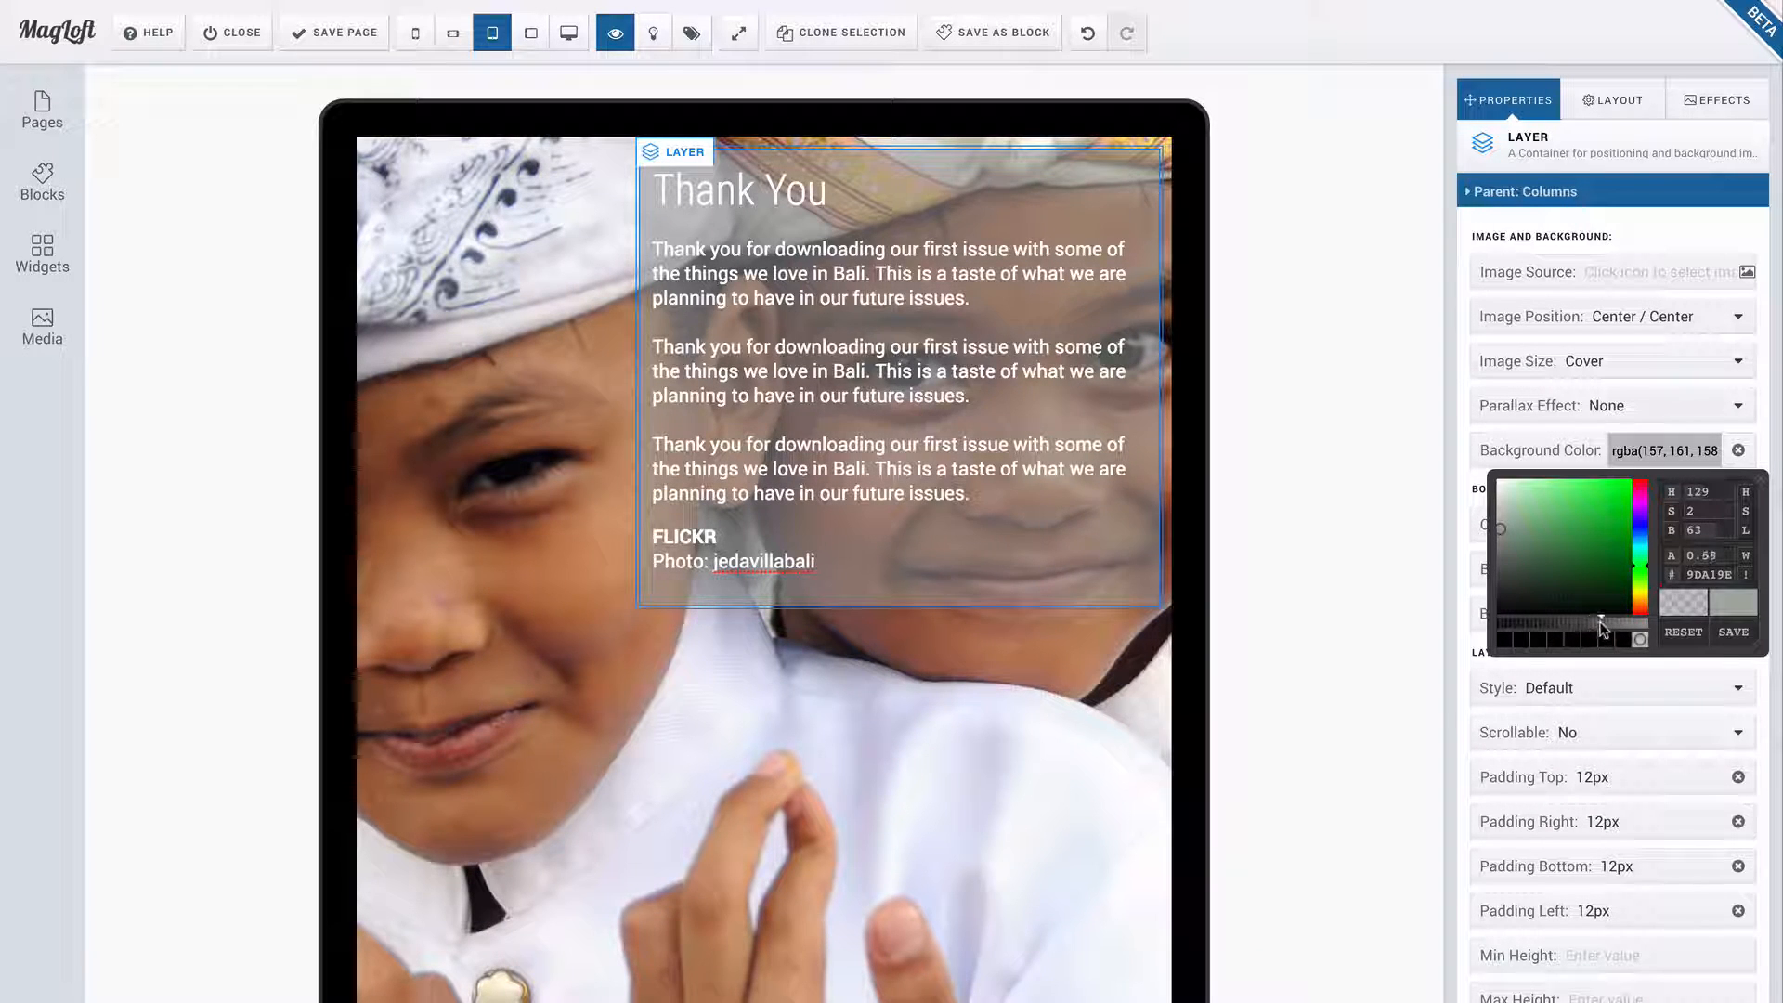
pyautogui.moveTo(1597, 622); pyautogui.dragTo(1614, 624)
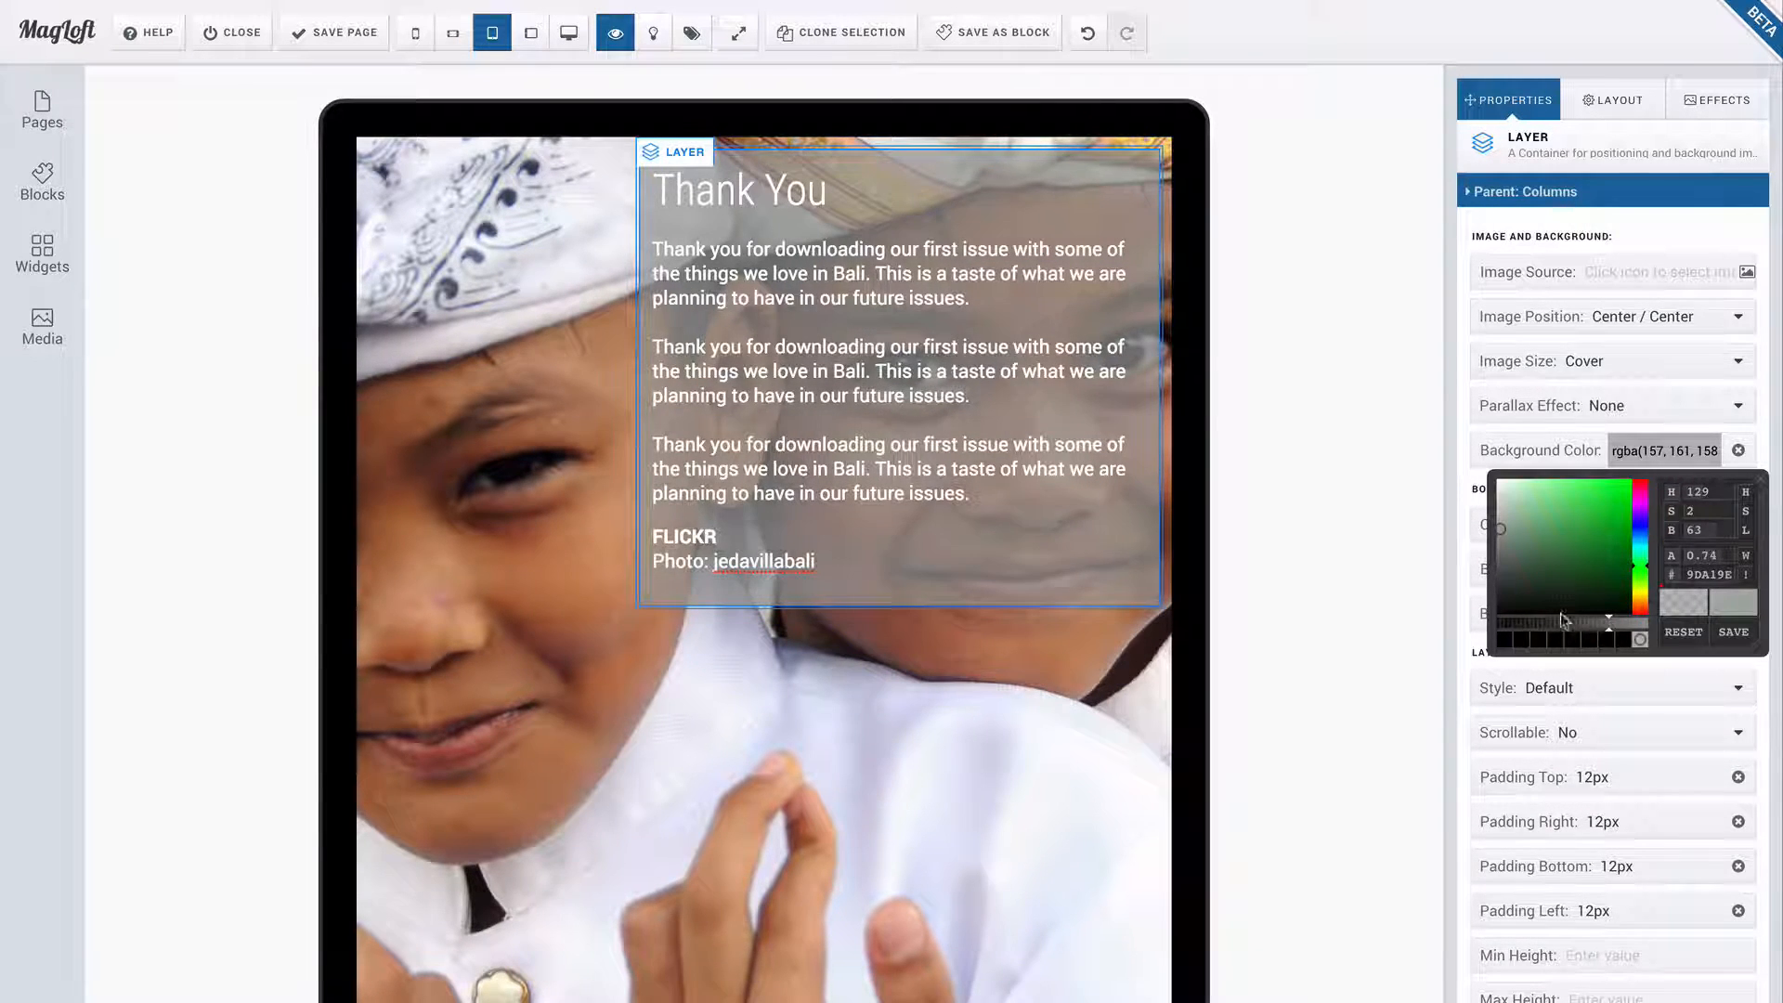
# - Darken the nested layer's background to #535553 at about 0.7 opacity and save the colour
pyautogui.click(1500, 557)
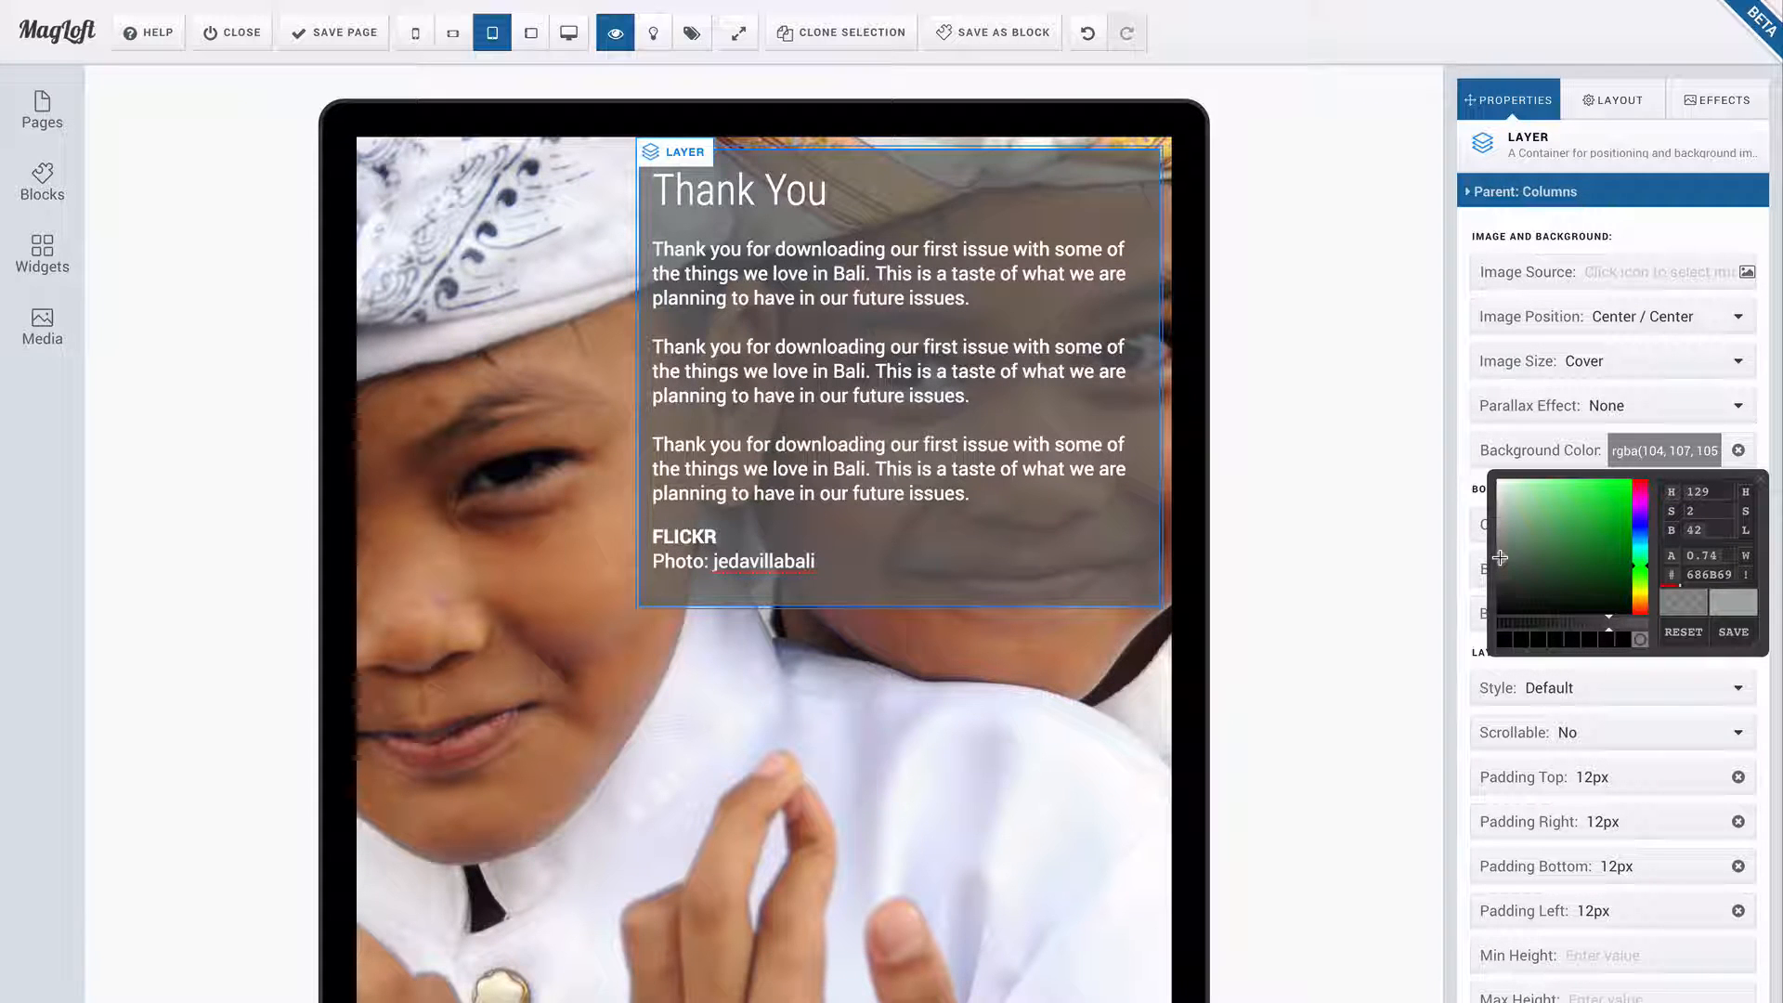
pyautogui.click(1499, 568)
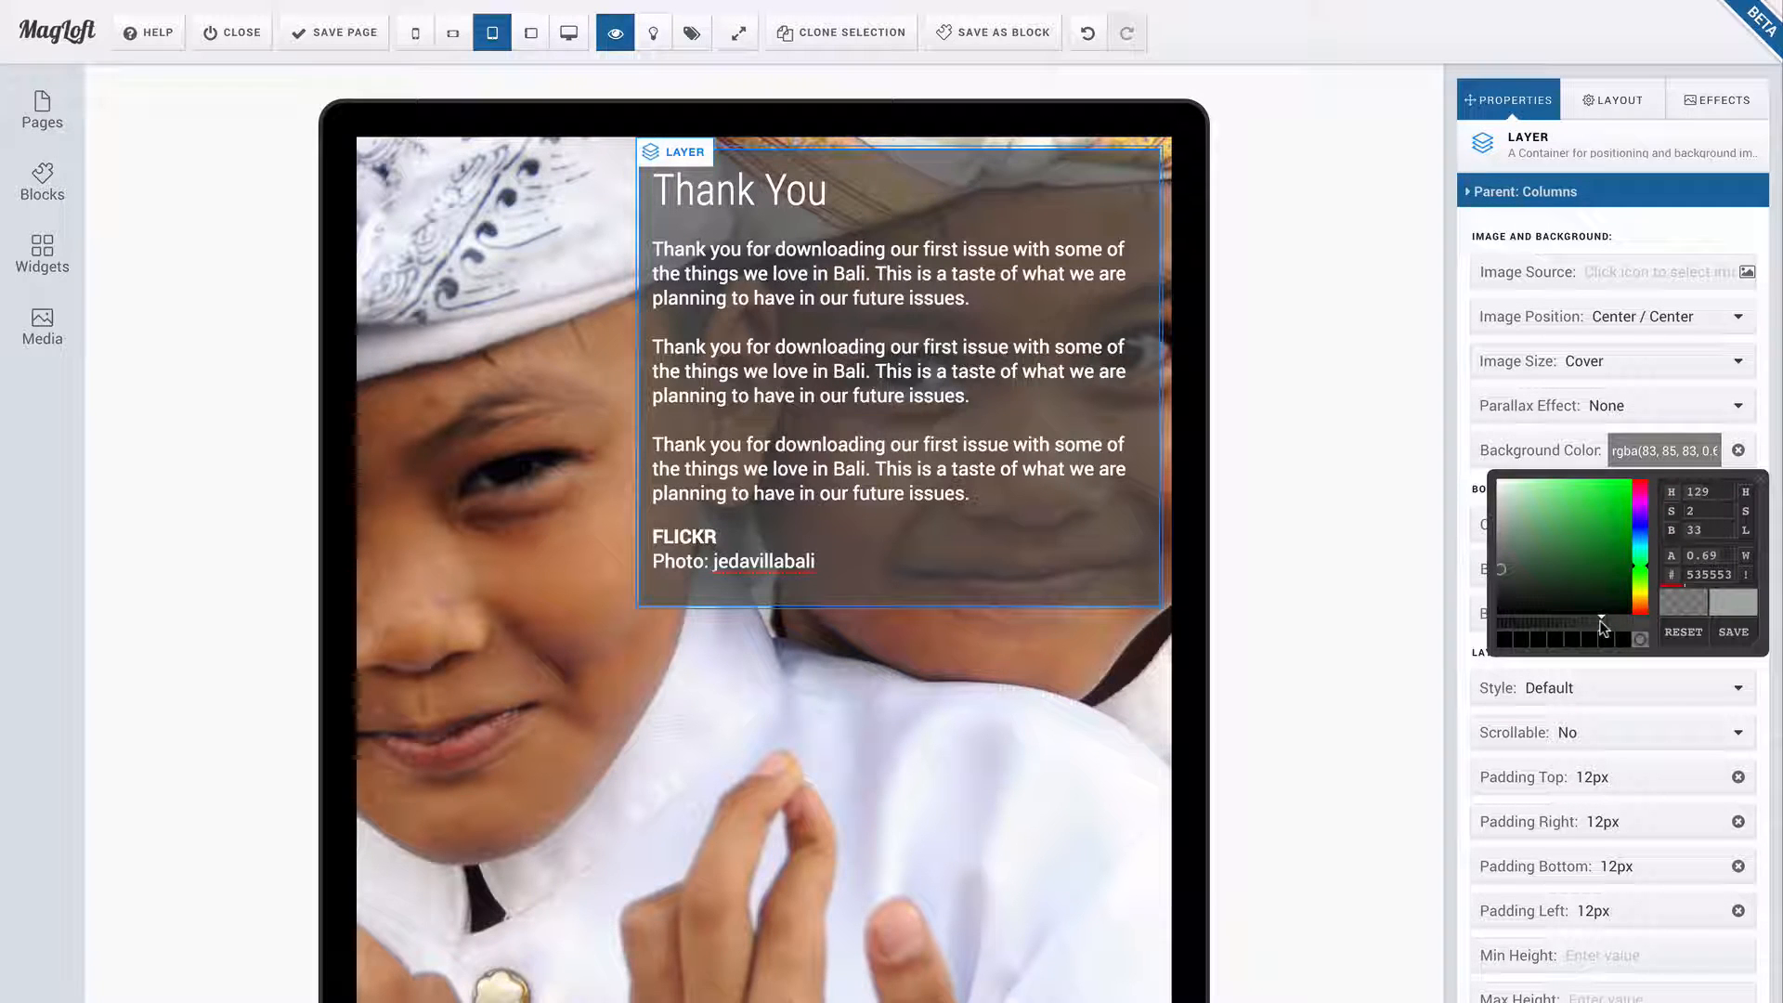
pyautogui.moveTo(1607, 628); pyautogui.dragTo(1611, 631)
pyautogui.click(1736, 637)
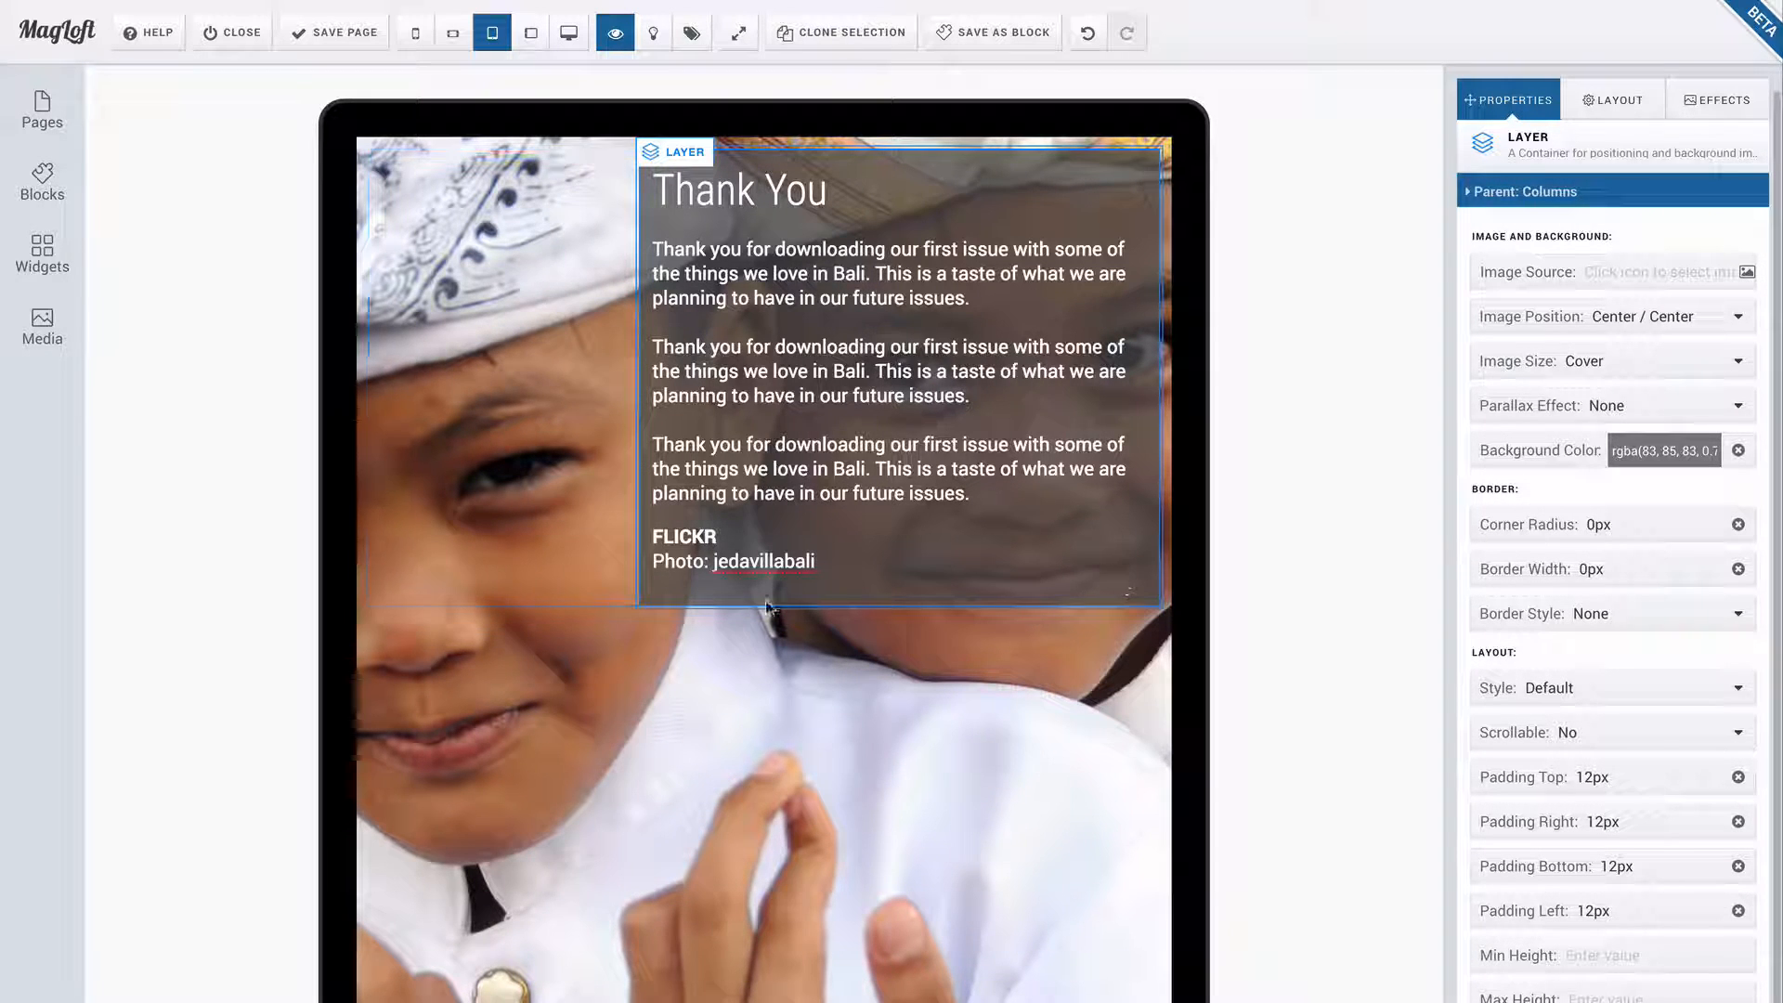
pyautogui.click(815, 674)
# - Set the corner radius of the nested layer around the text to 50px
pyautogui.click(1038, 193)
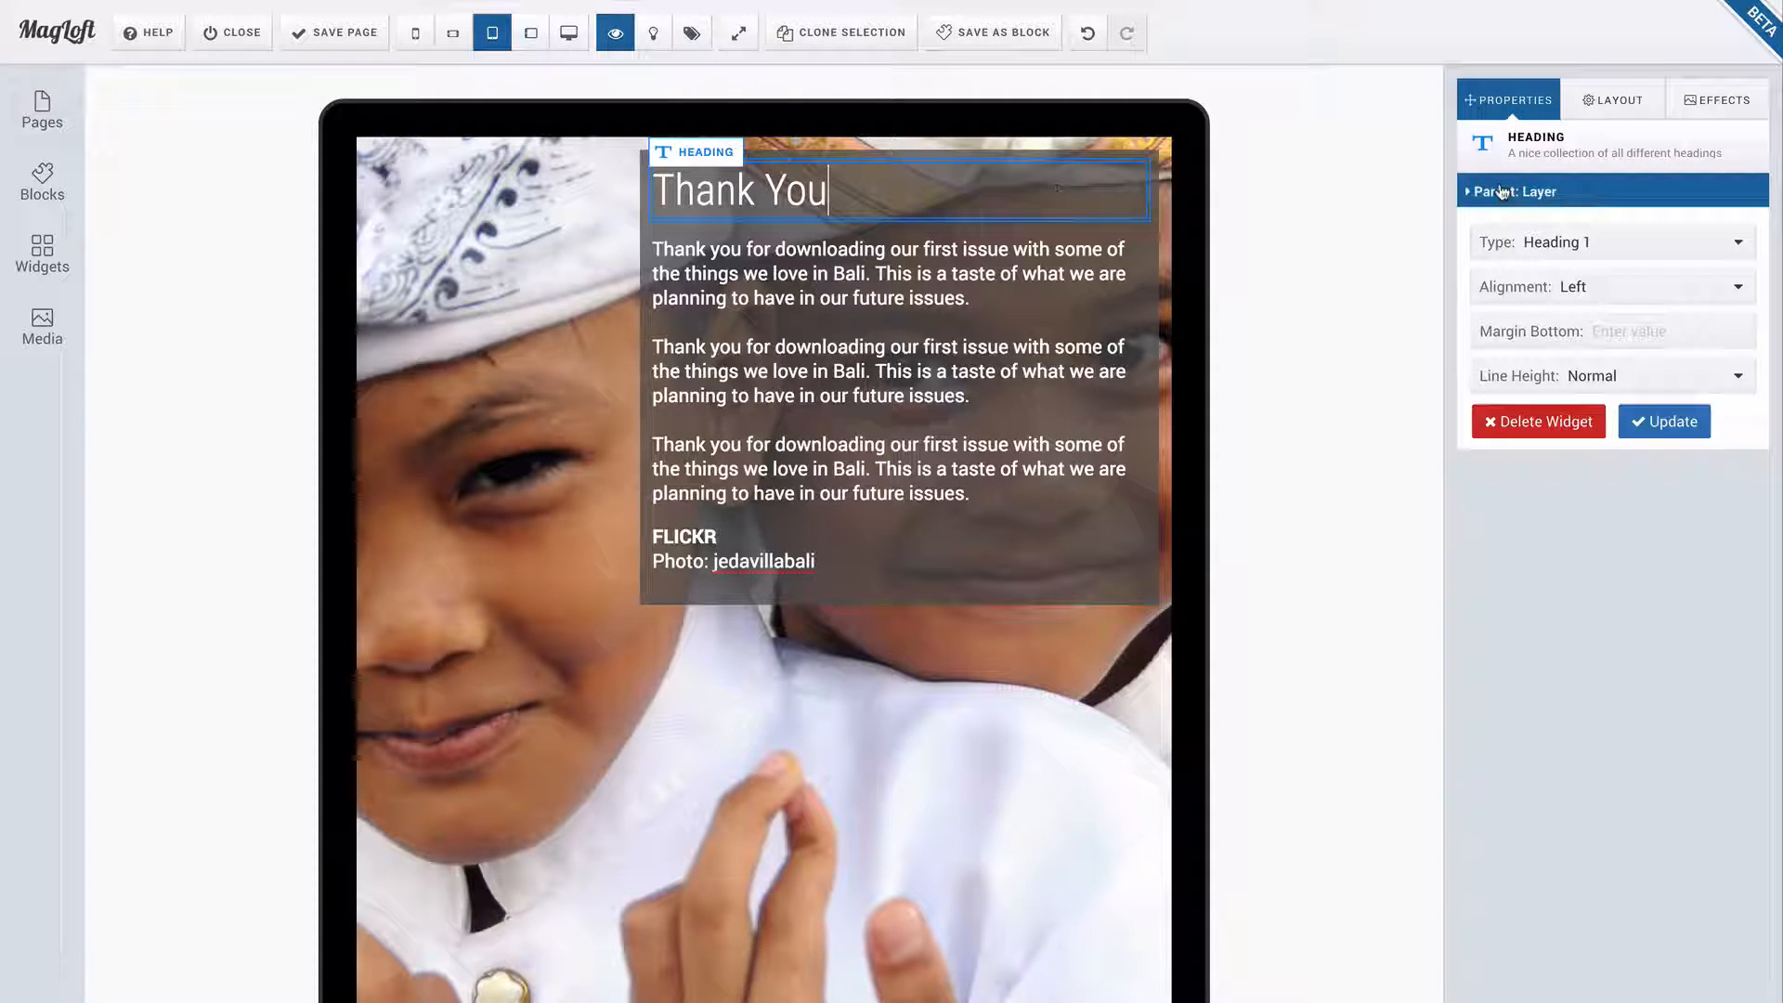
pyautogui.click(1499, 191)
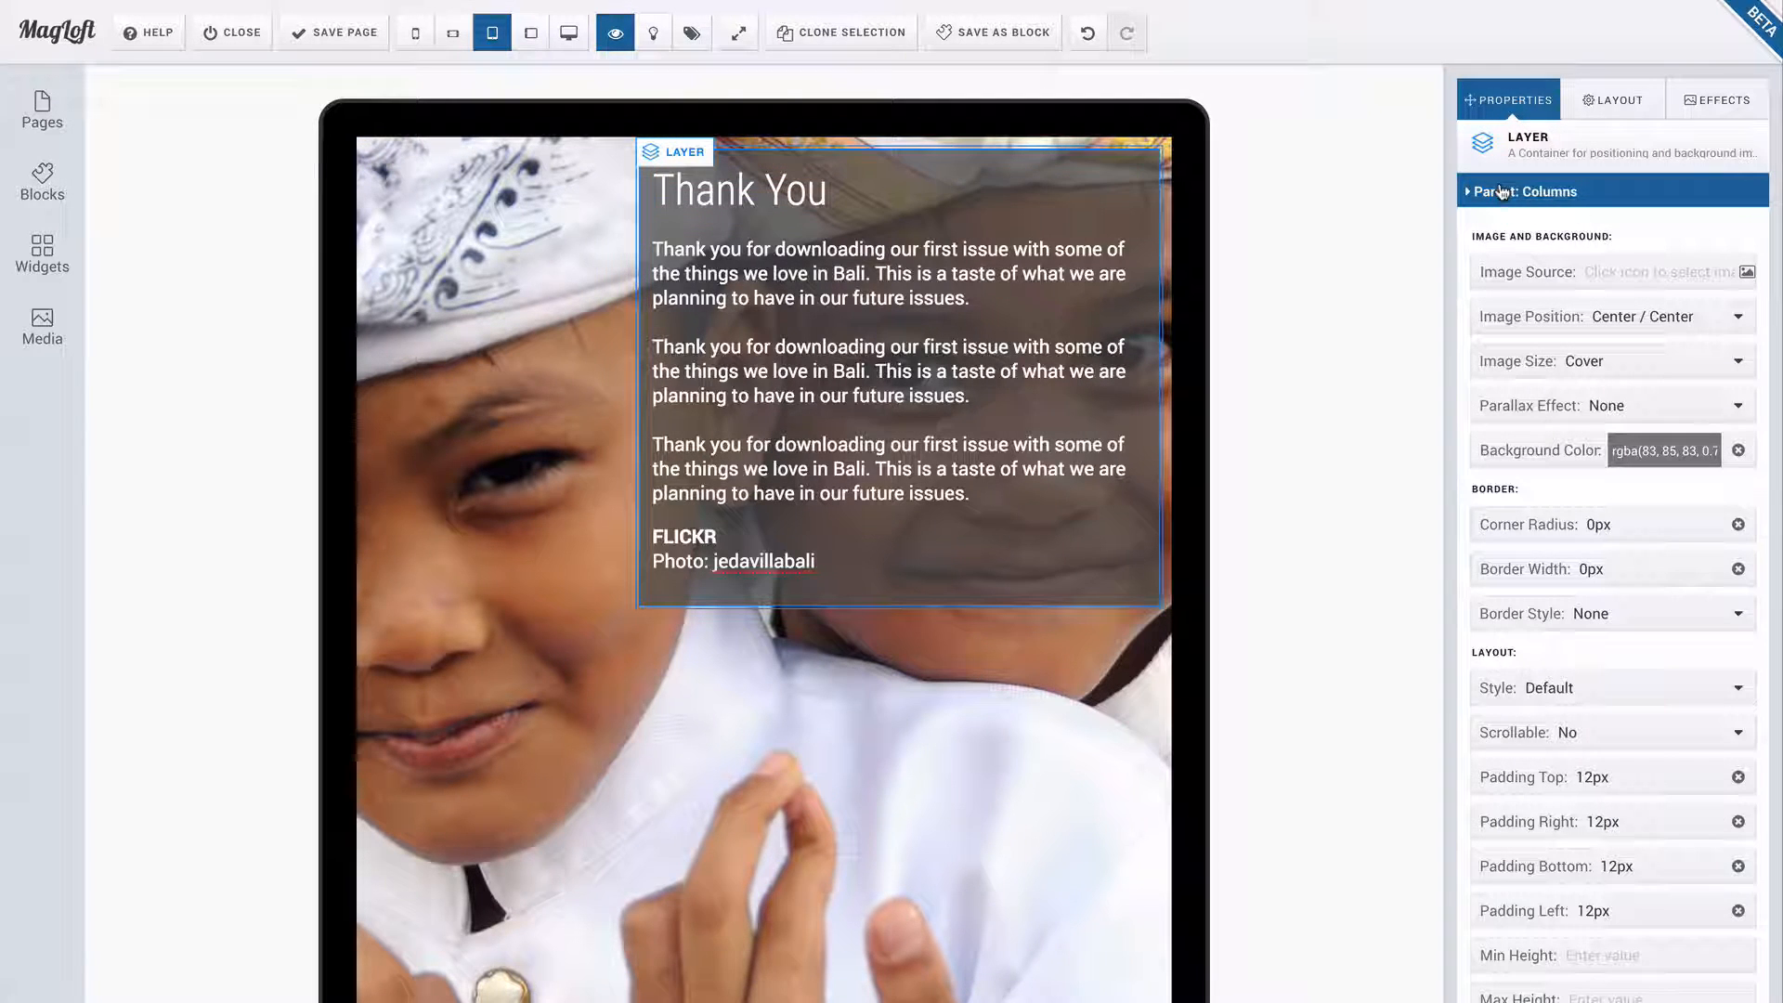
pyautogui.doubleClick(1592, 524)
pyautogui.write('50')
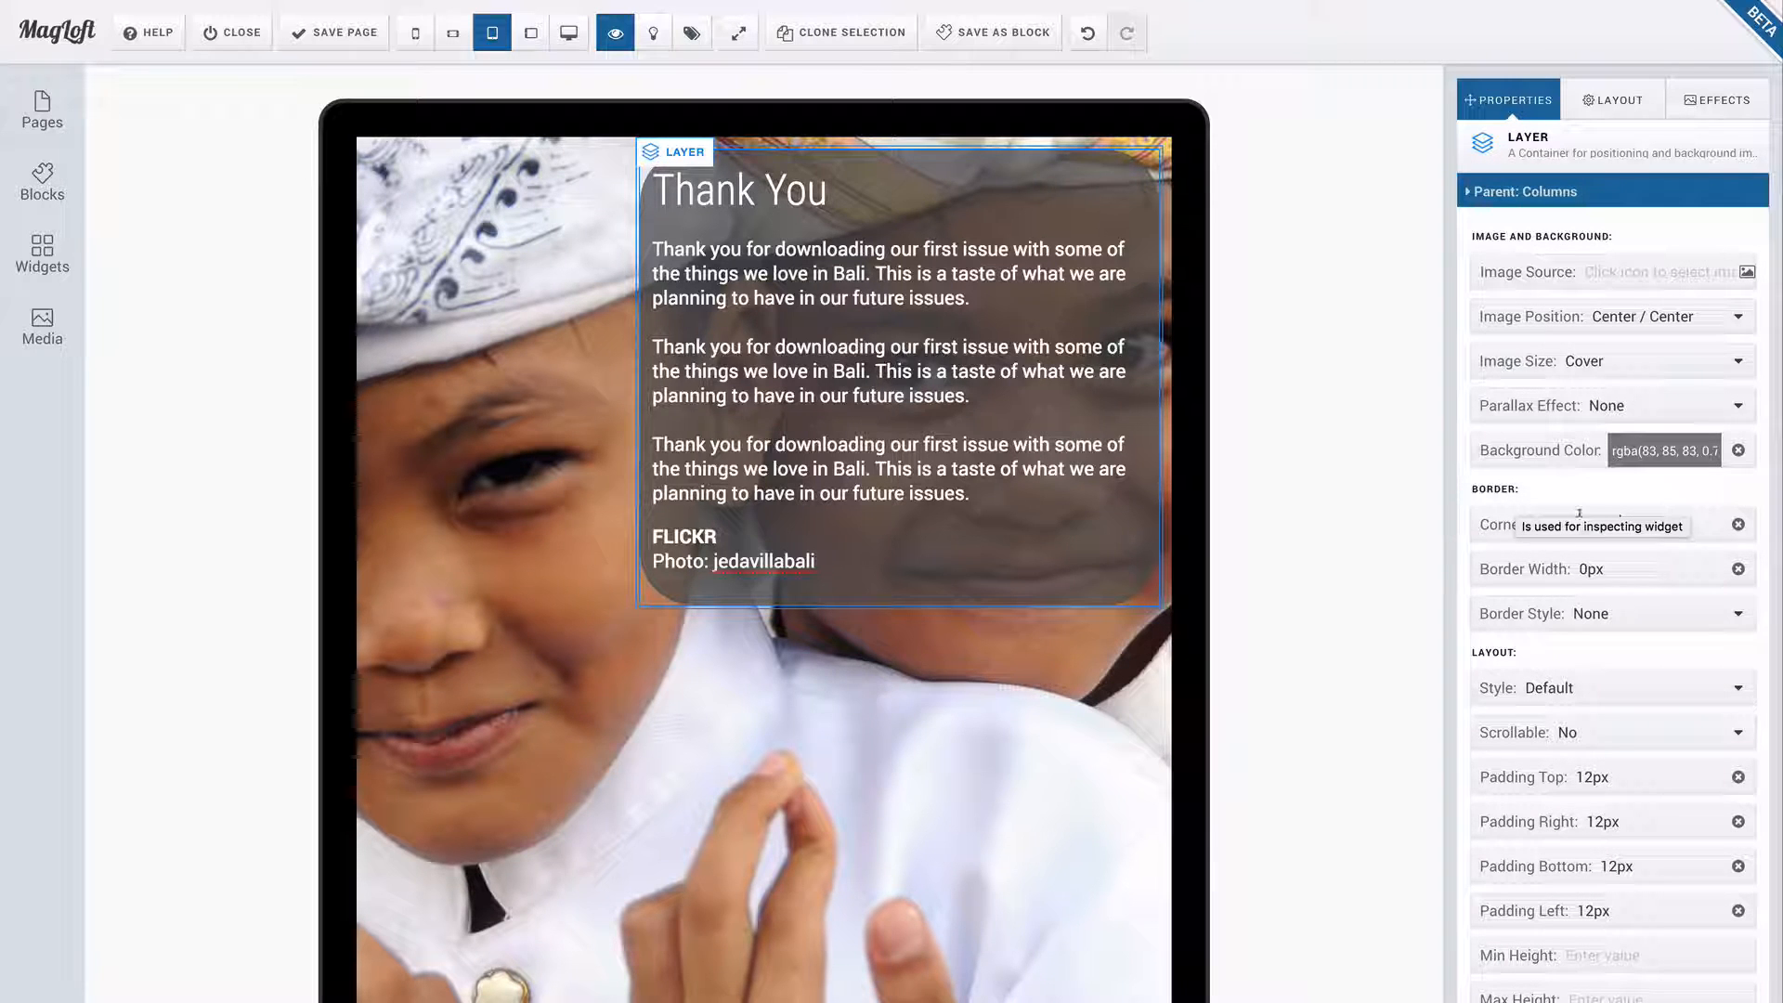
pyautogui.click(1611, 560)
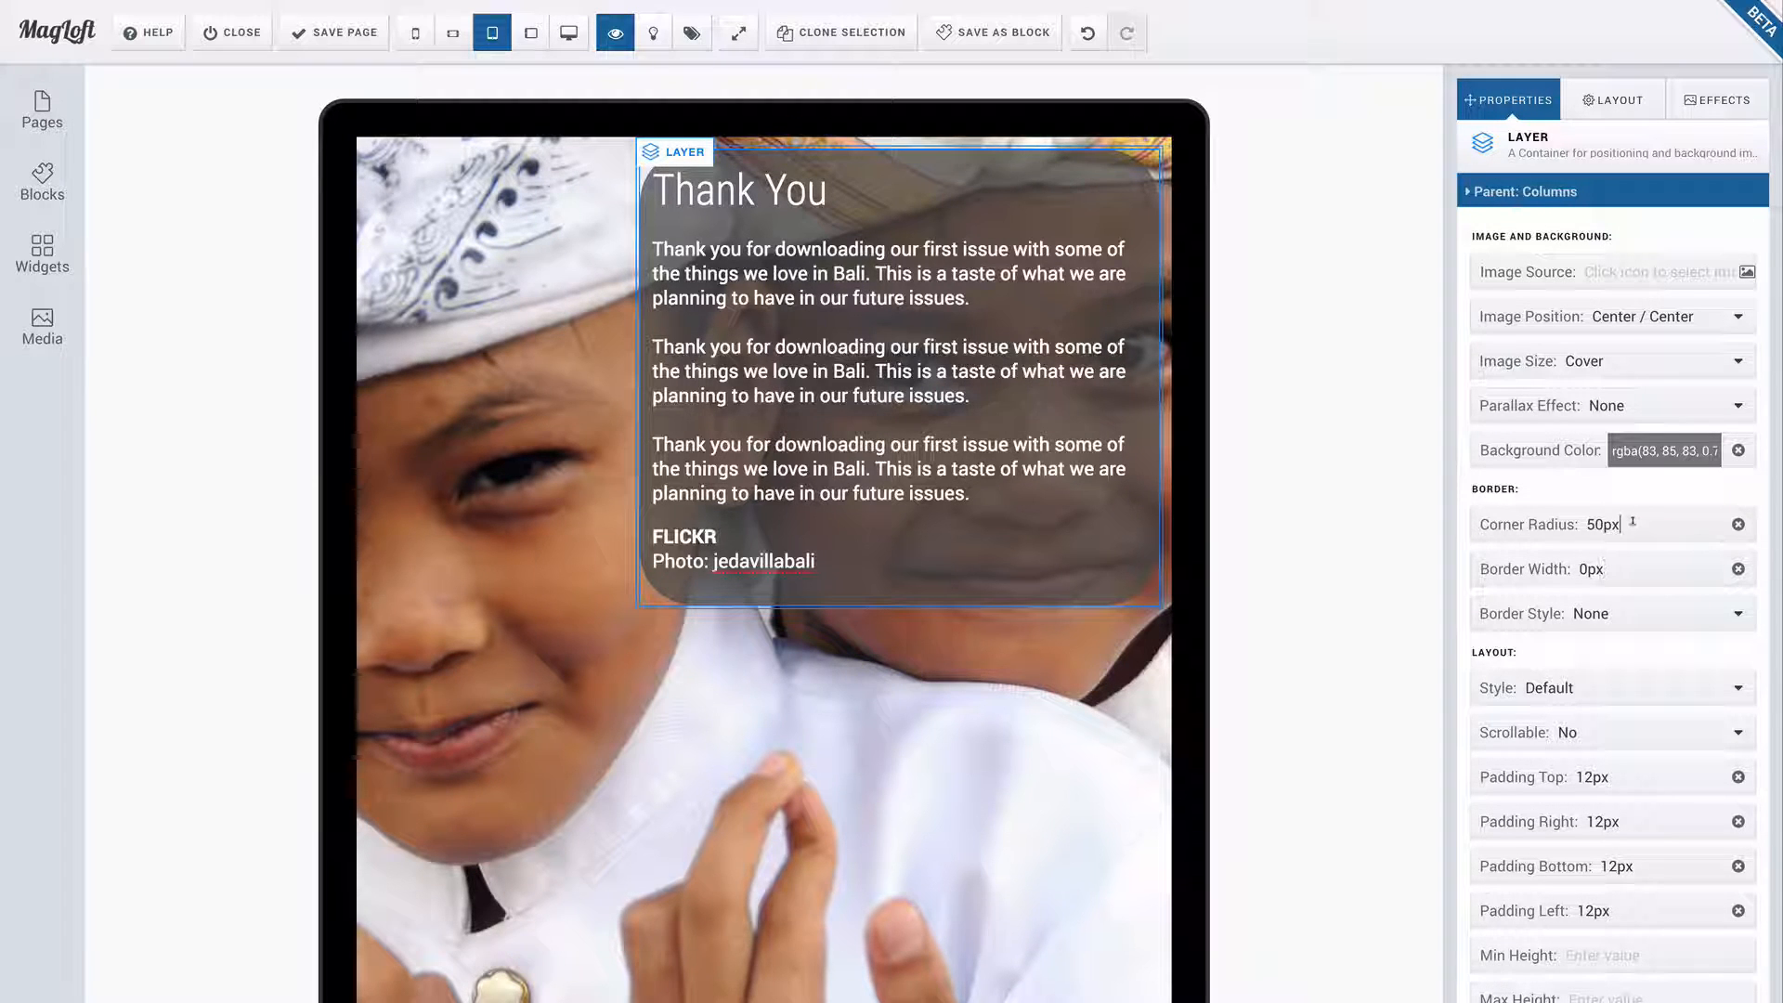
# - Round only the two upper corners of the nested layer with a corner radius of 8px 8px 0px 0px
pyautogui.doubleClick(1641, 522)
pyautogui.write('8px 8p')
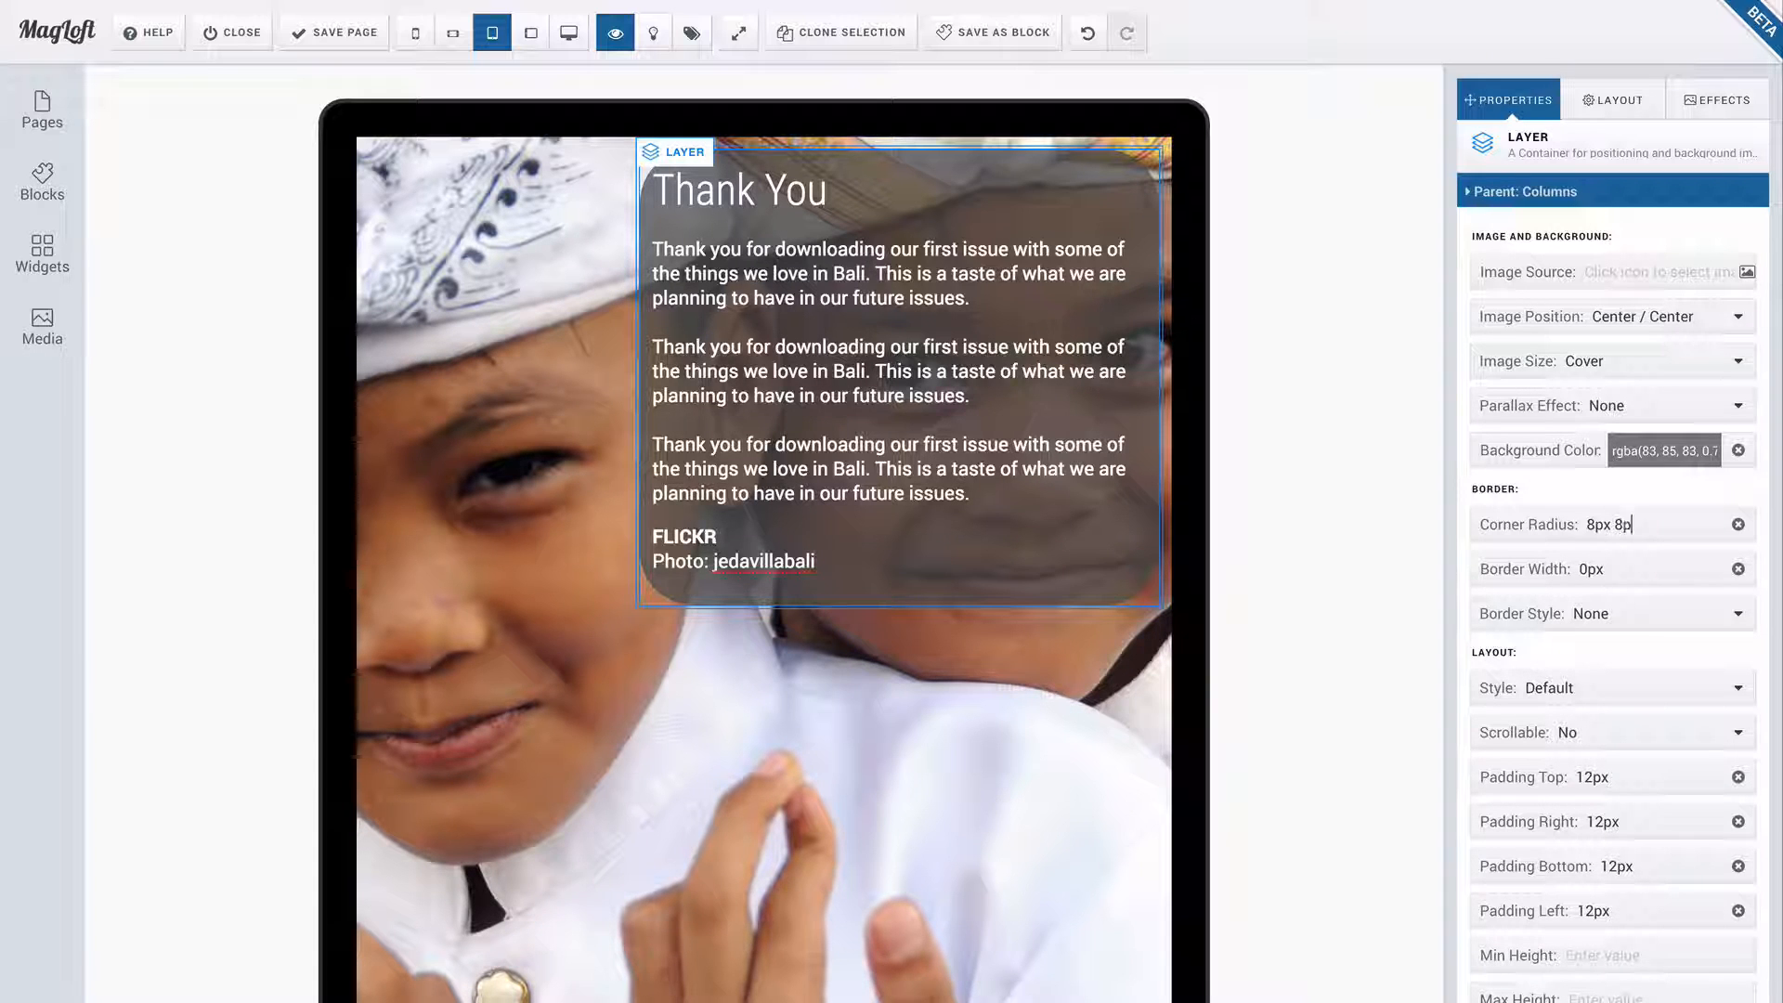
pyautogui.write('x 0px 0px')
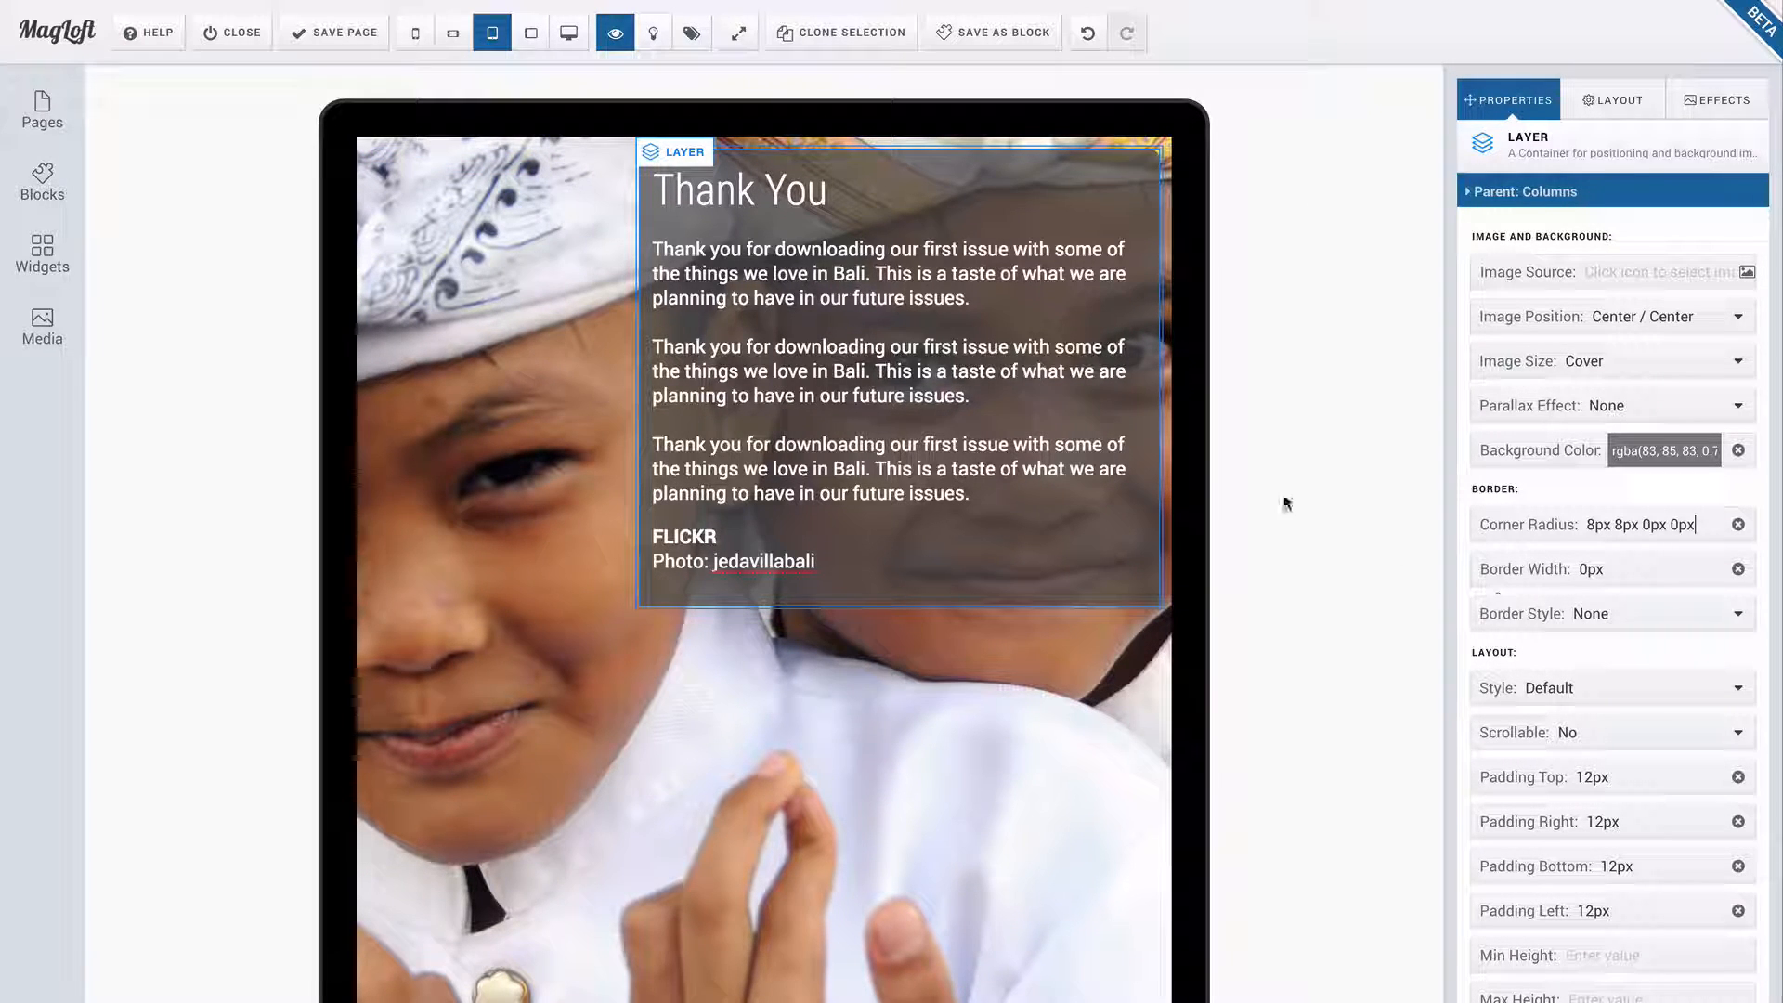
pyautogui.click(1019, 675)
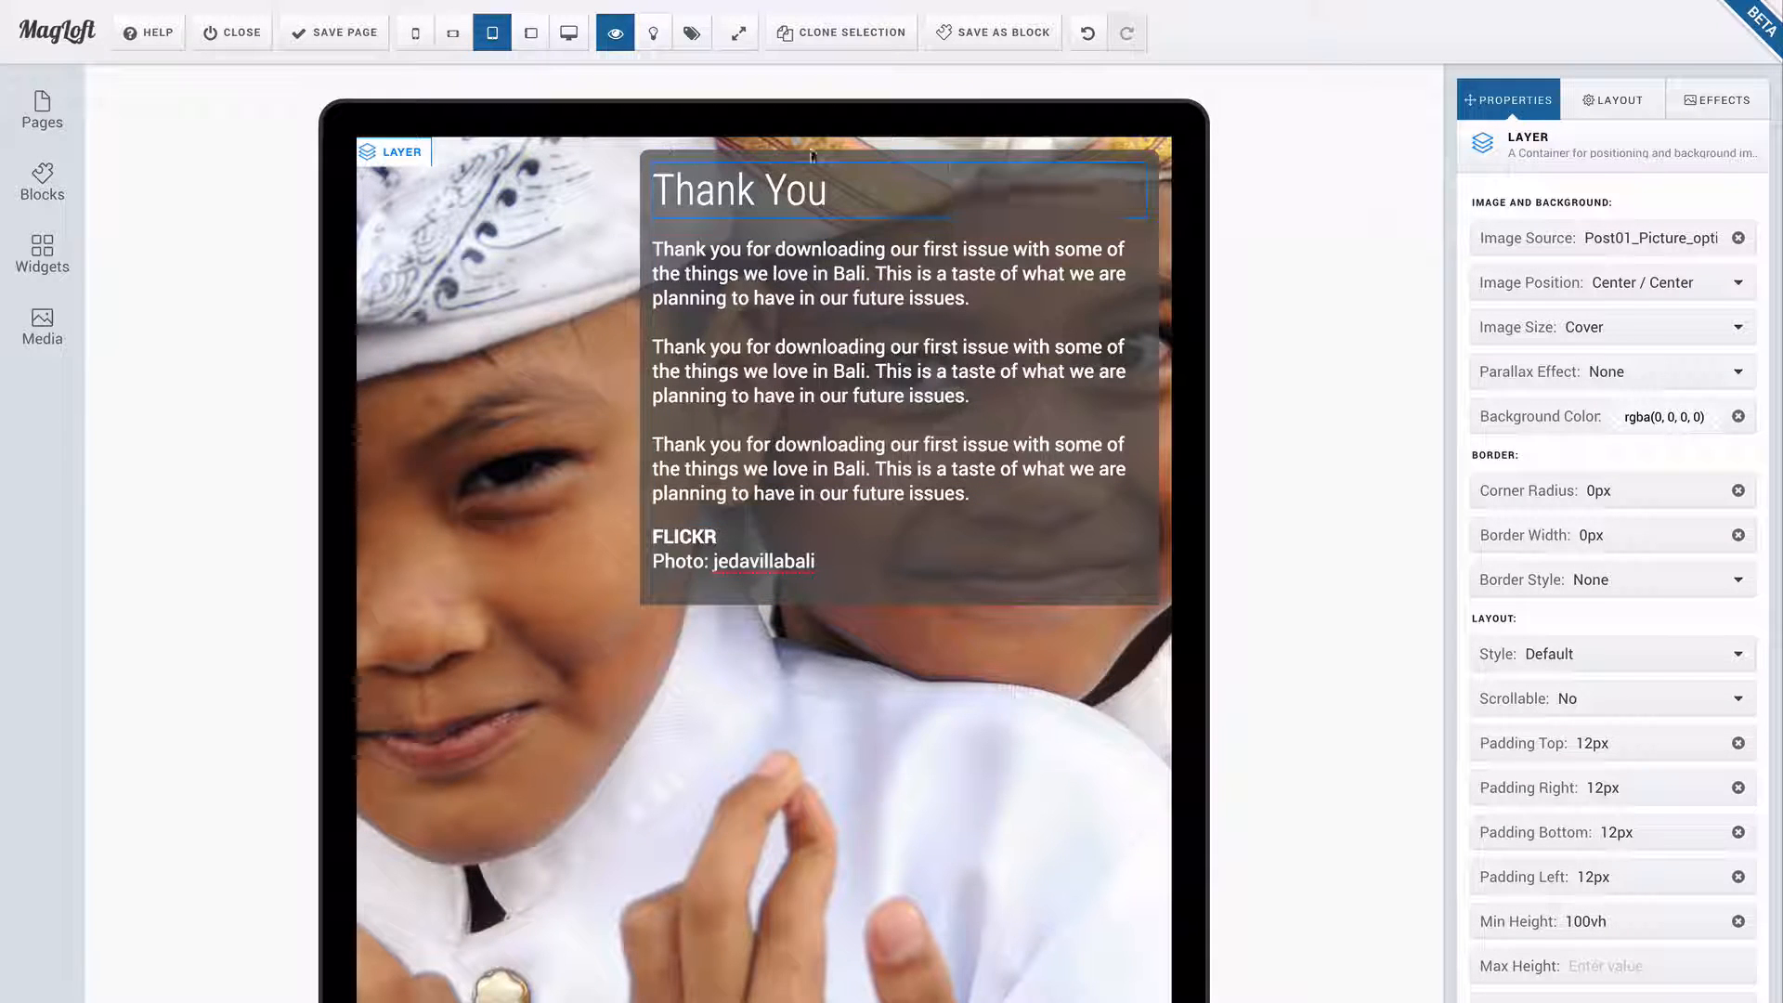
# - Set the top padding of the nested layer around the text to 6vh
pyautogui.click(981, 168)
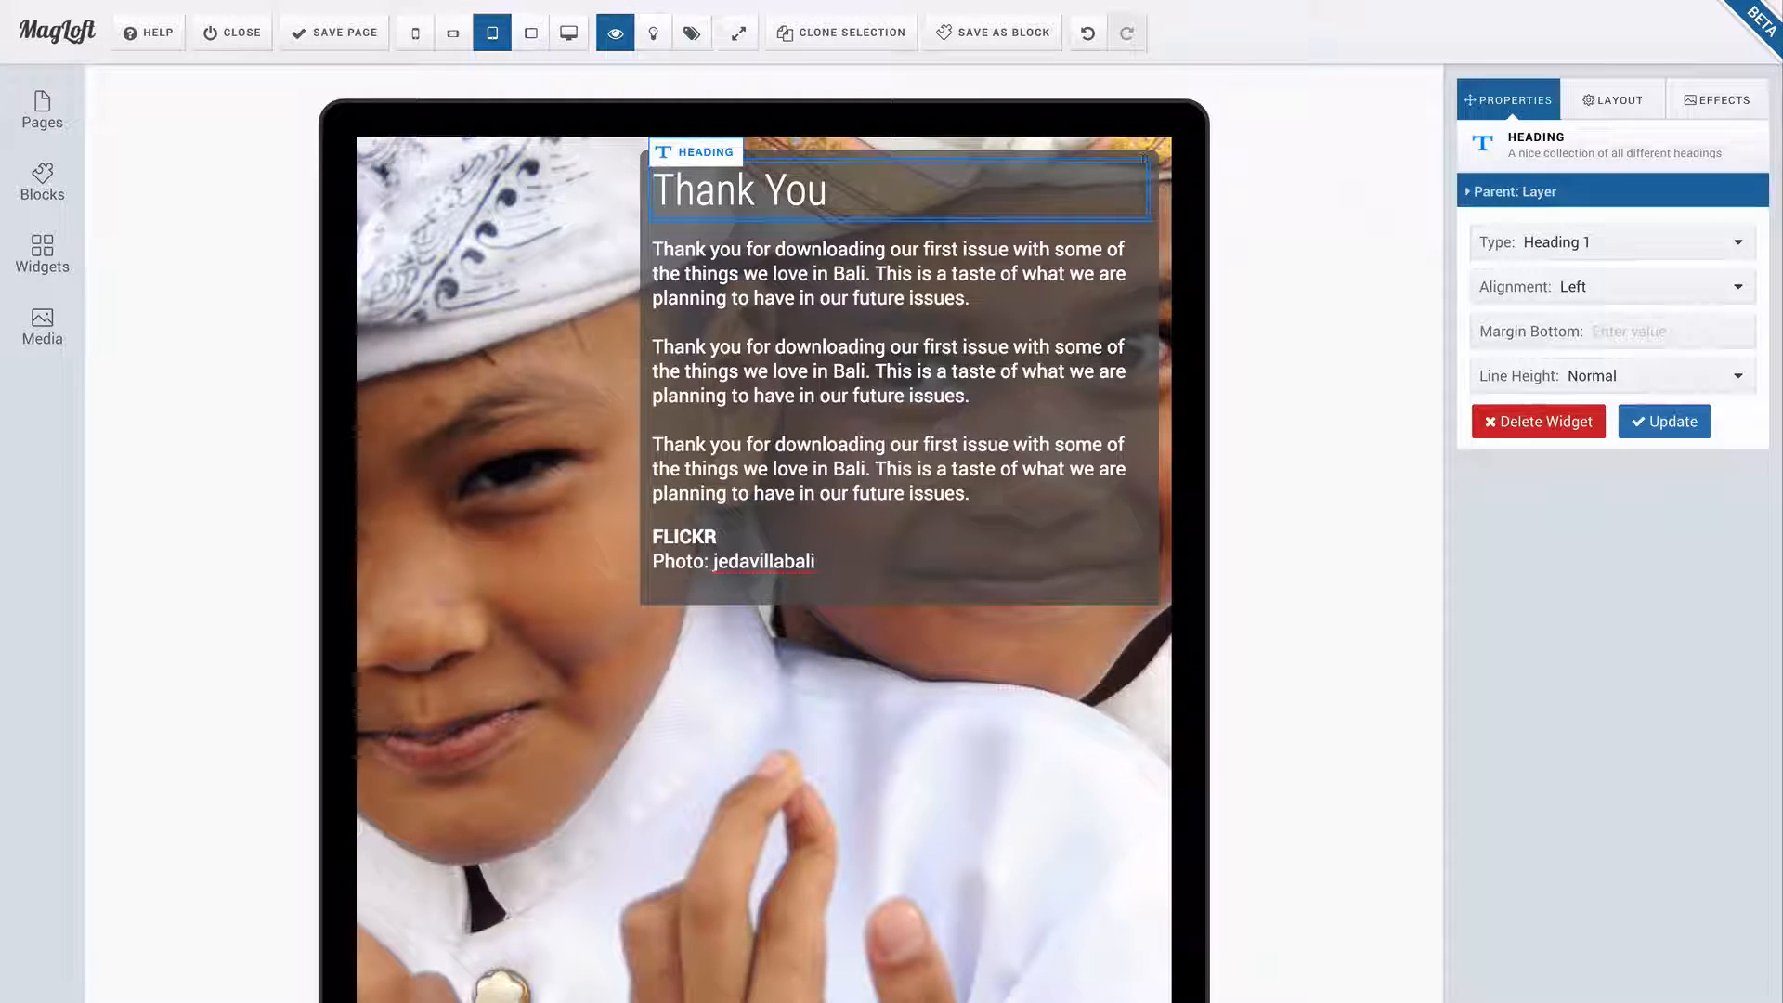
pyautogui.click(1486, 191)
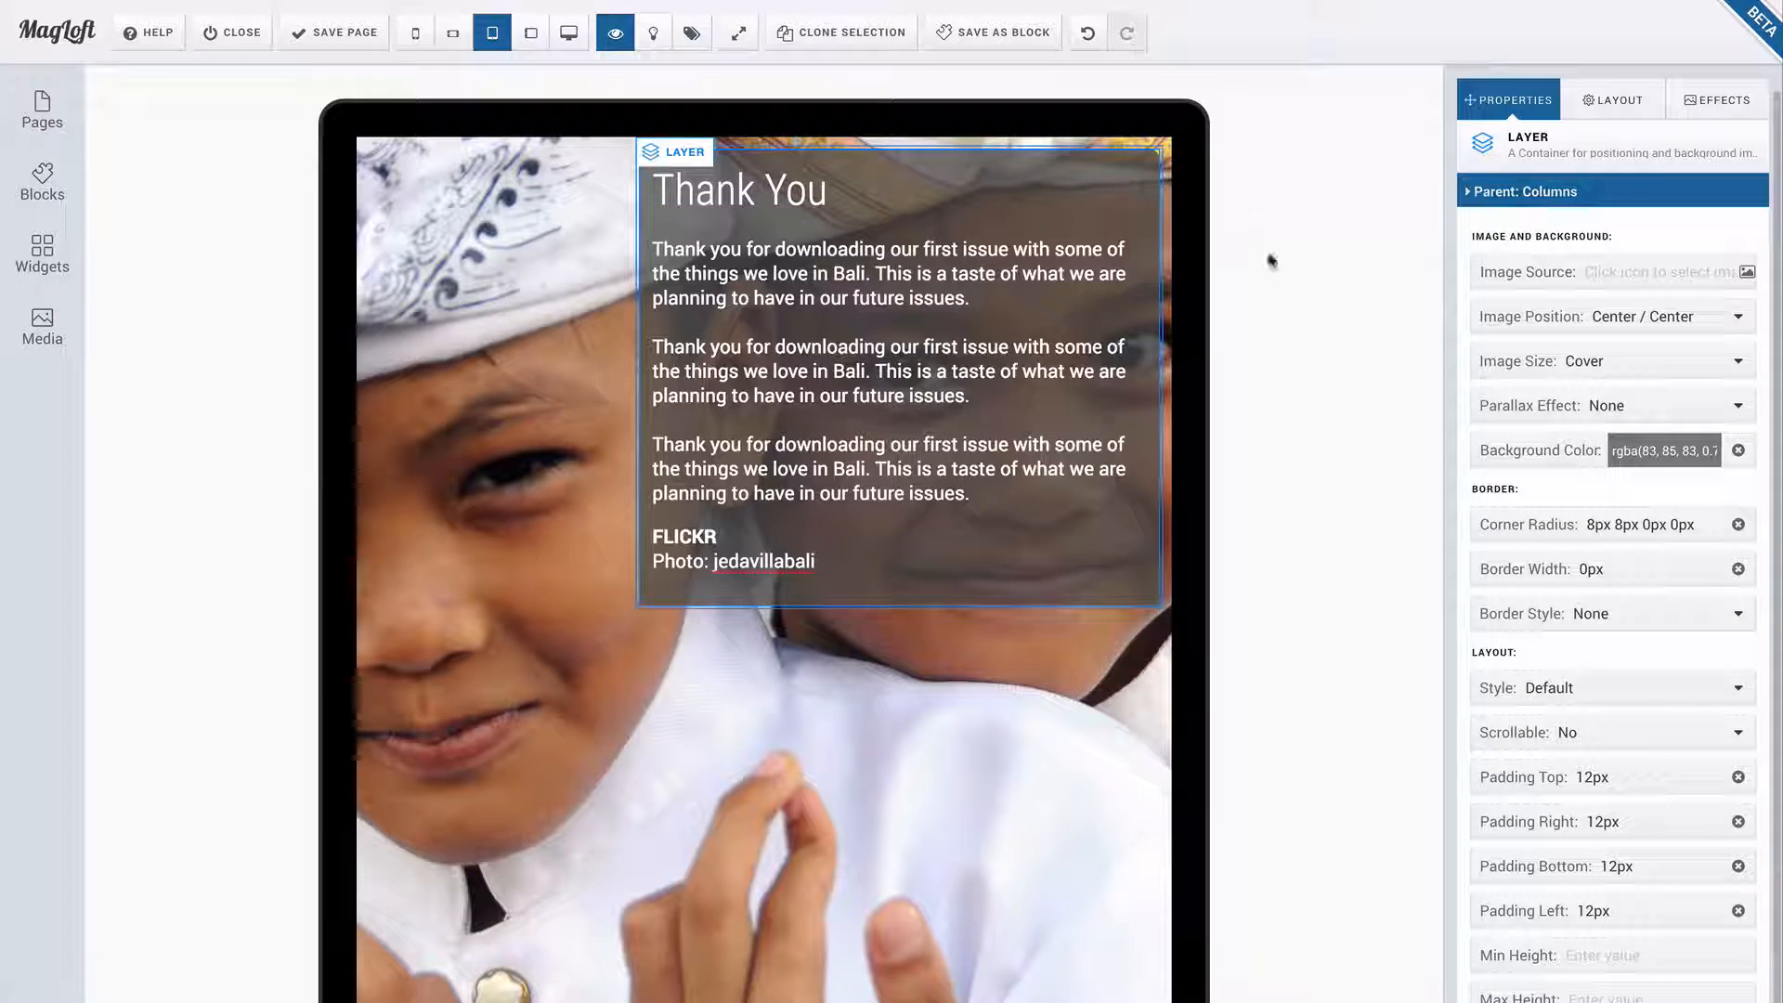
pyautogui.scroll(-1, 1588, 711)
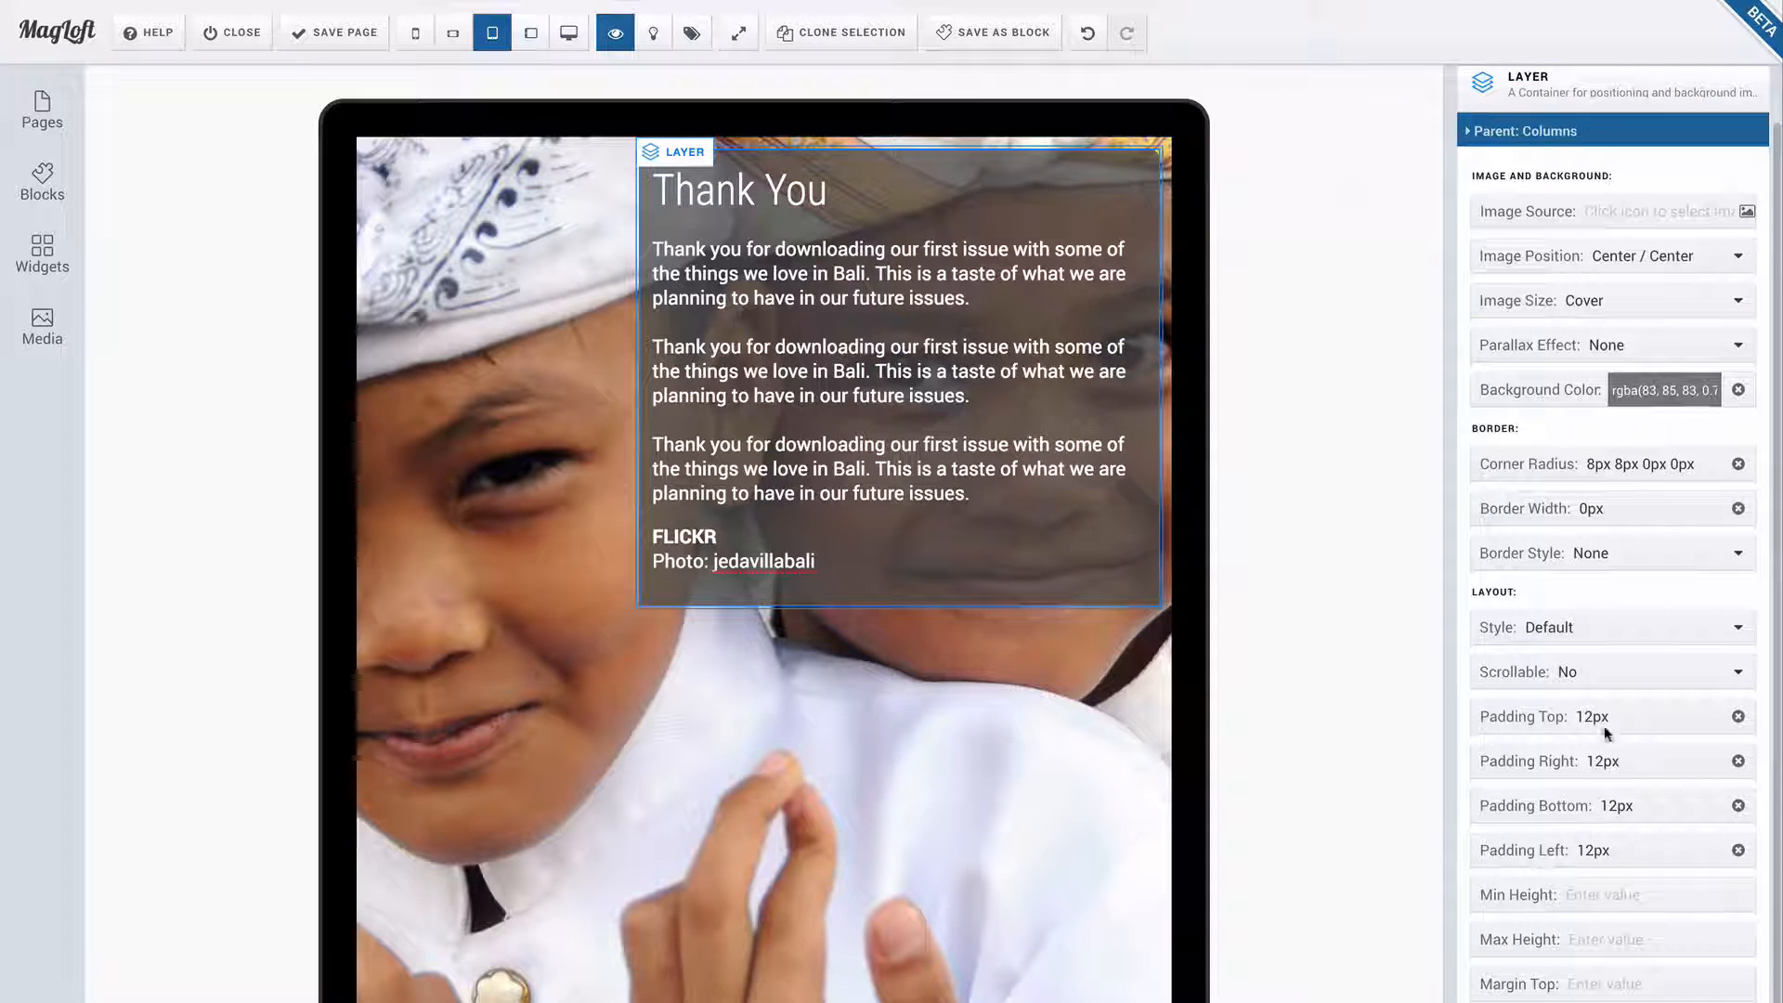
pyautogui.doubleClick(1629, 706)
pyautogui.write('6')
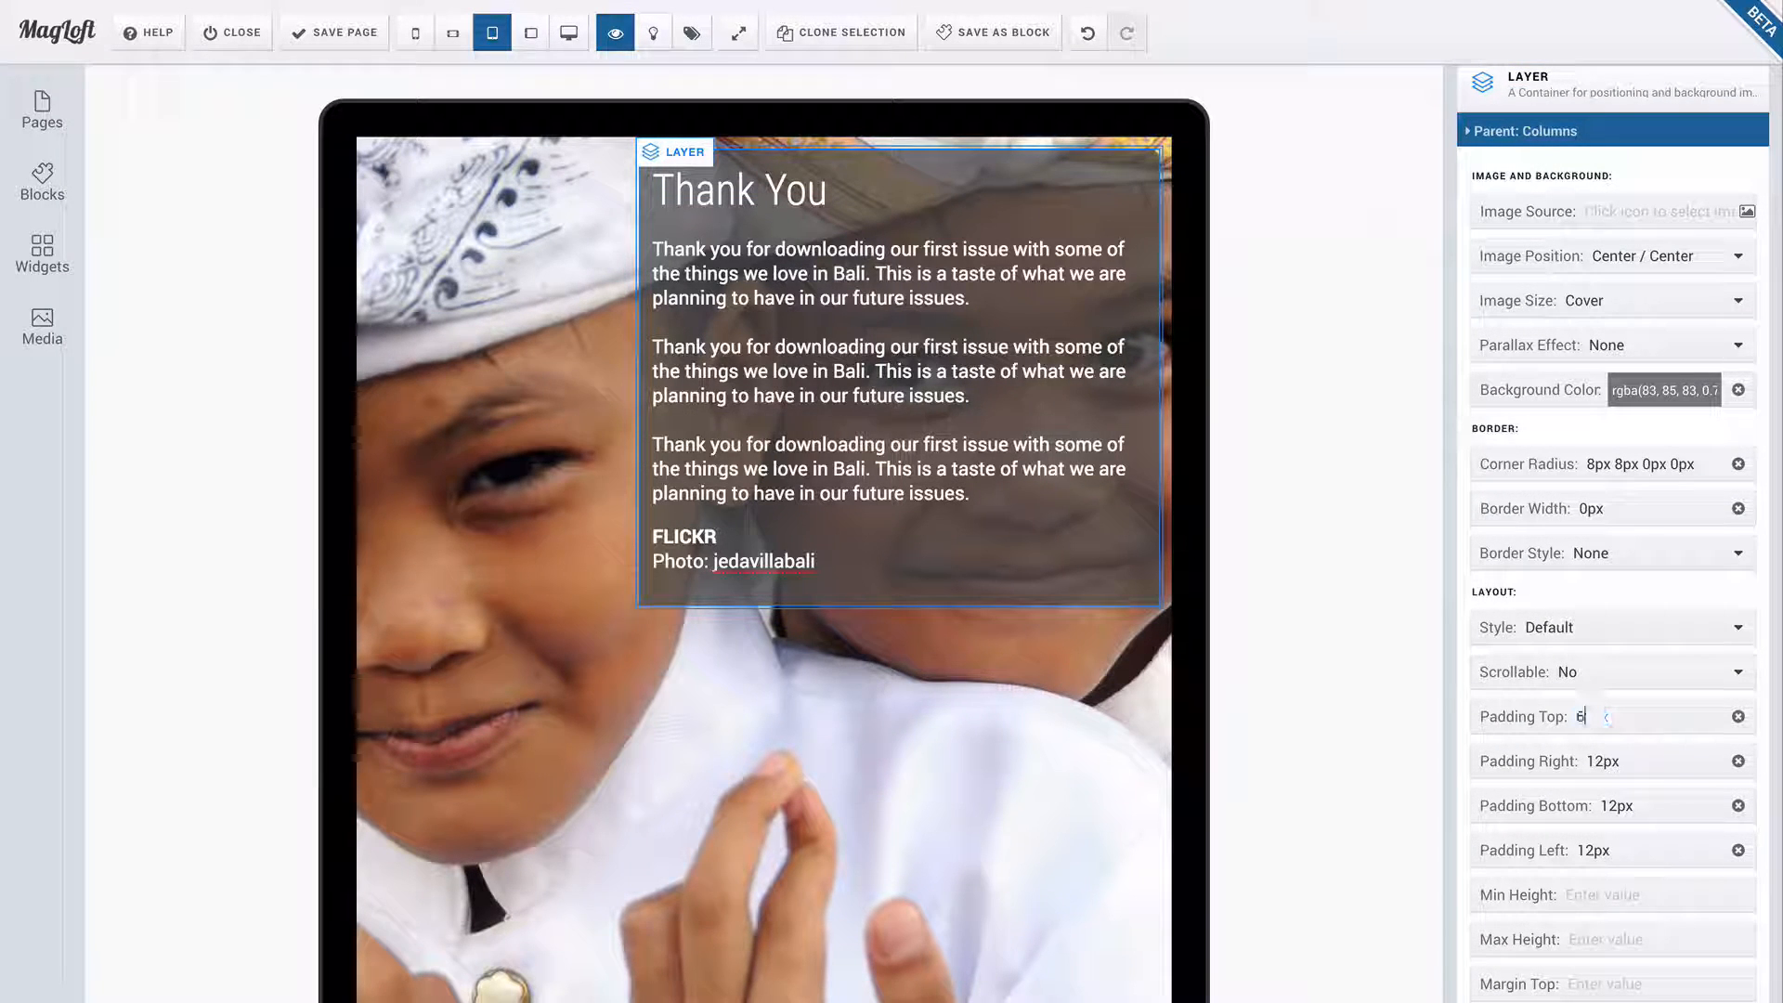
pyautogui.write('vh')
# - Set the nested layer's right and left padding to 1vw and its bottom padding to 6vh
pyautogui.doubleClick(1639, 750)
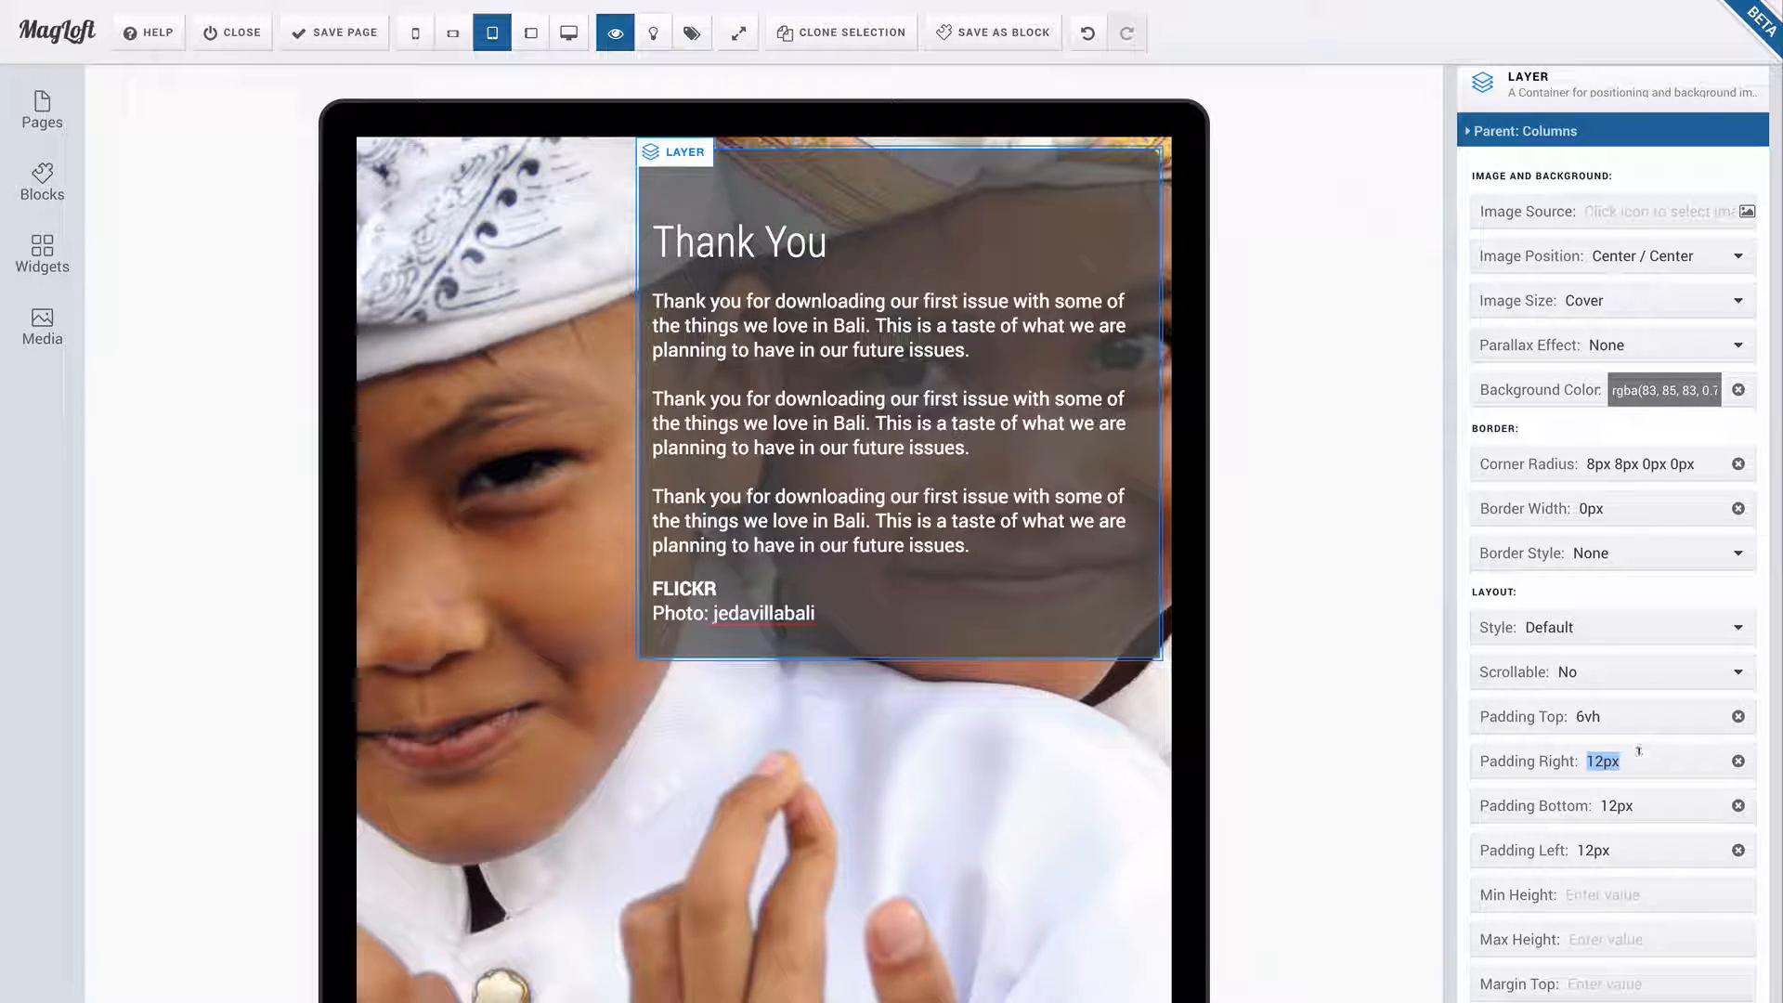
pyautogui.write('1vw')
pyautogui.doubleClick(1655, 796)
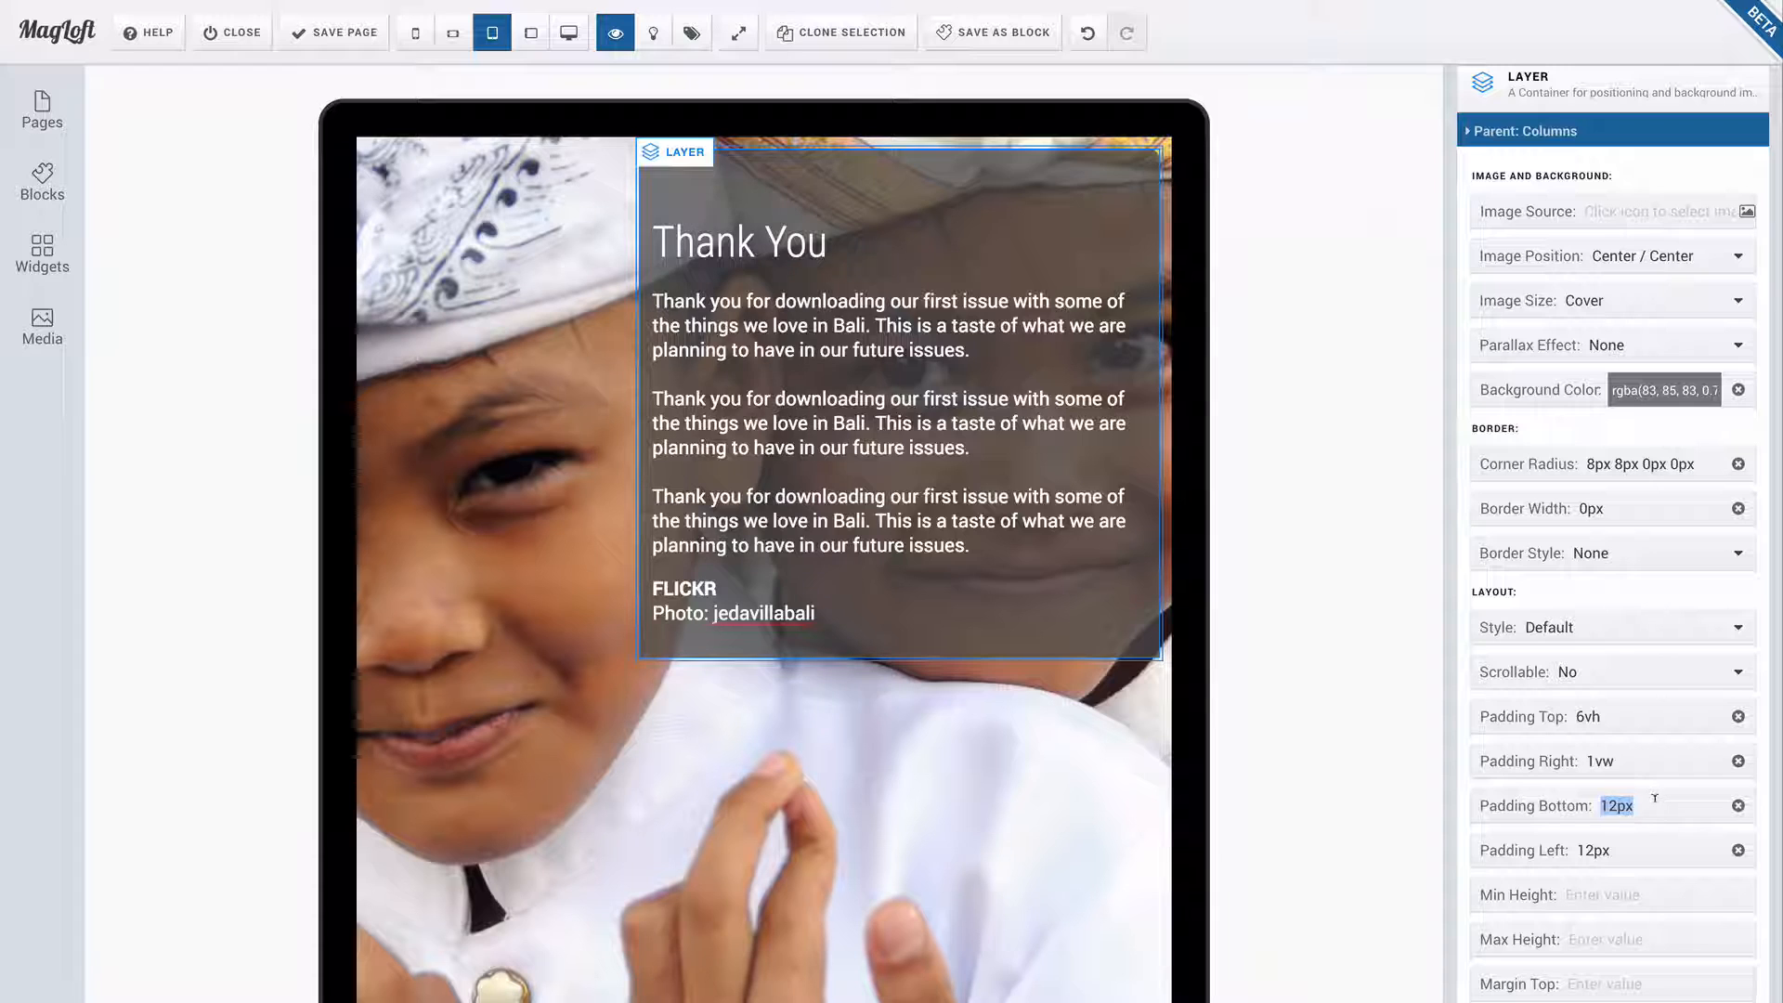
pyautogui.write('6vh')
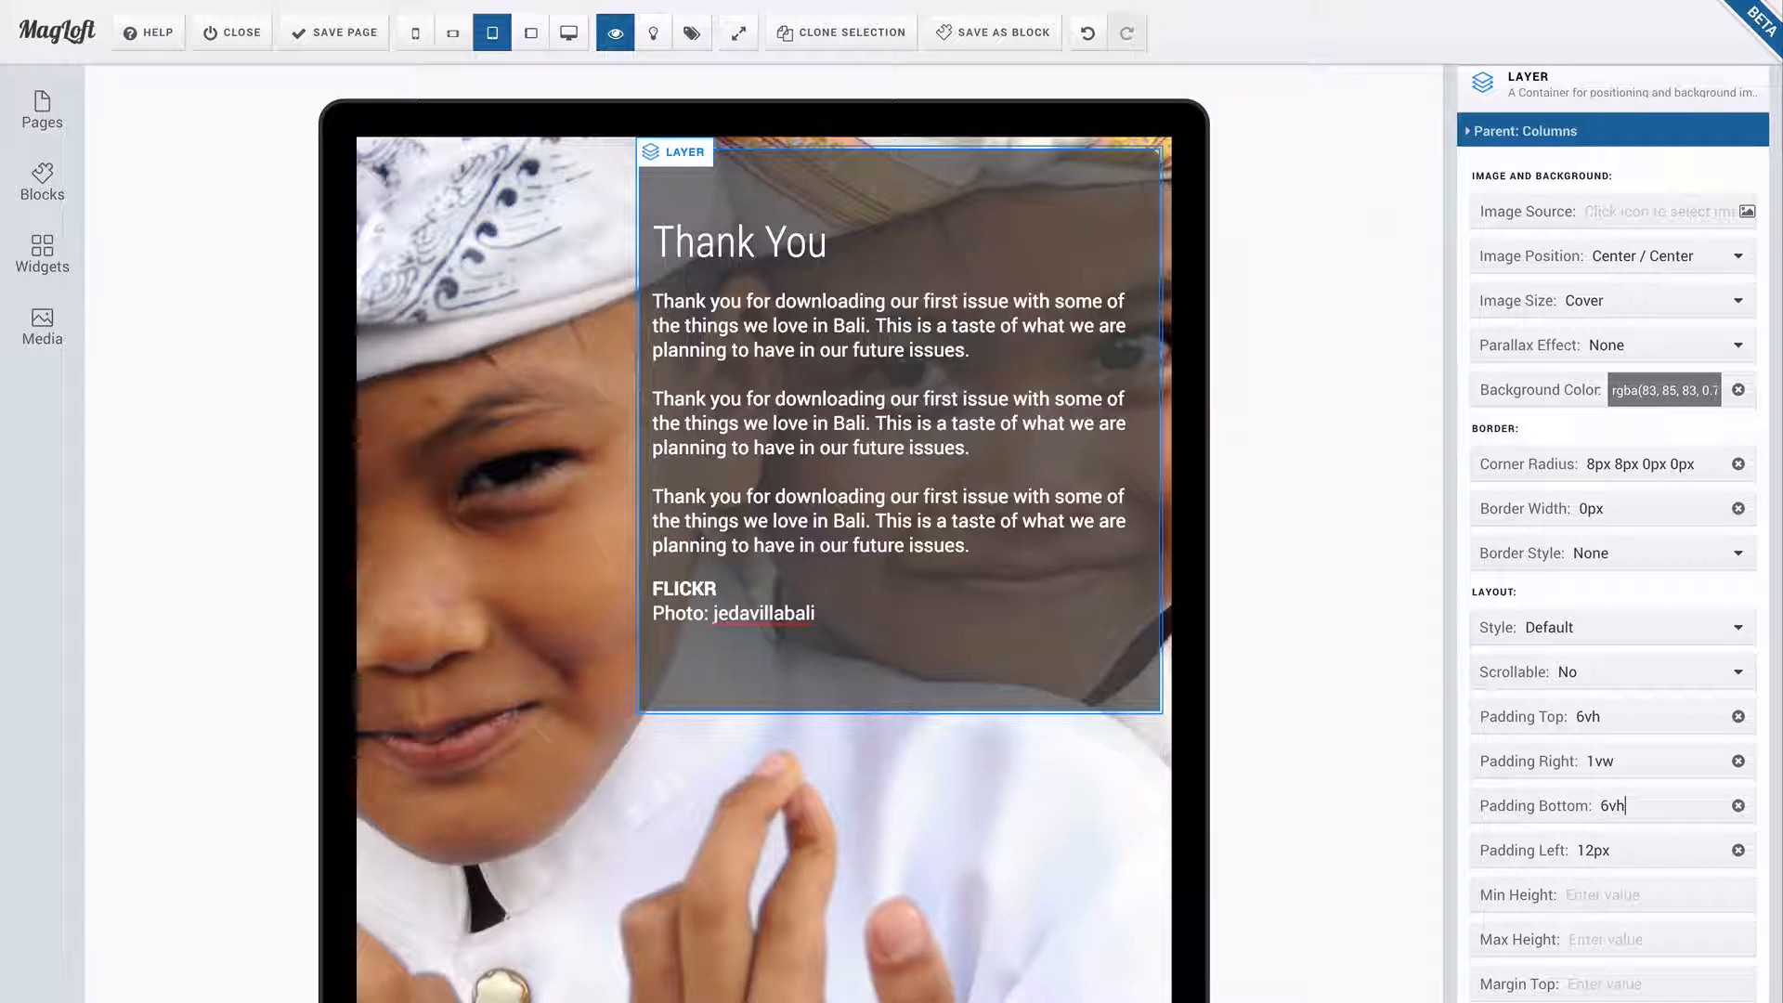
pyautogui.doubleClick(1638, 836)
pyautogui.write('1')
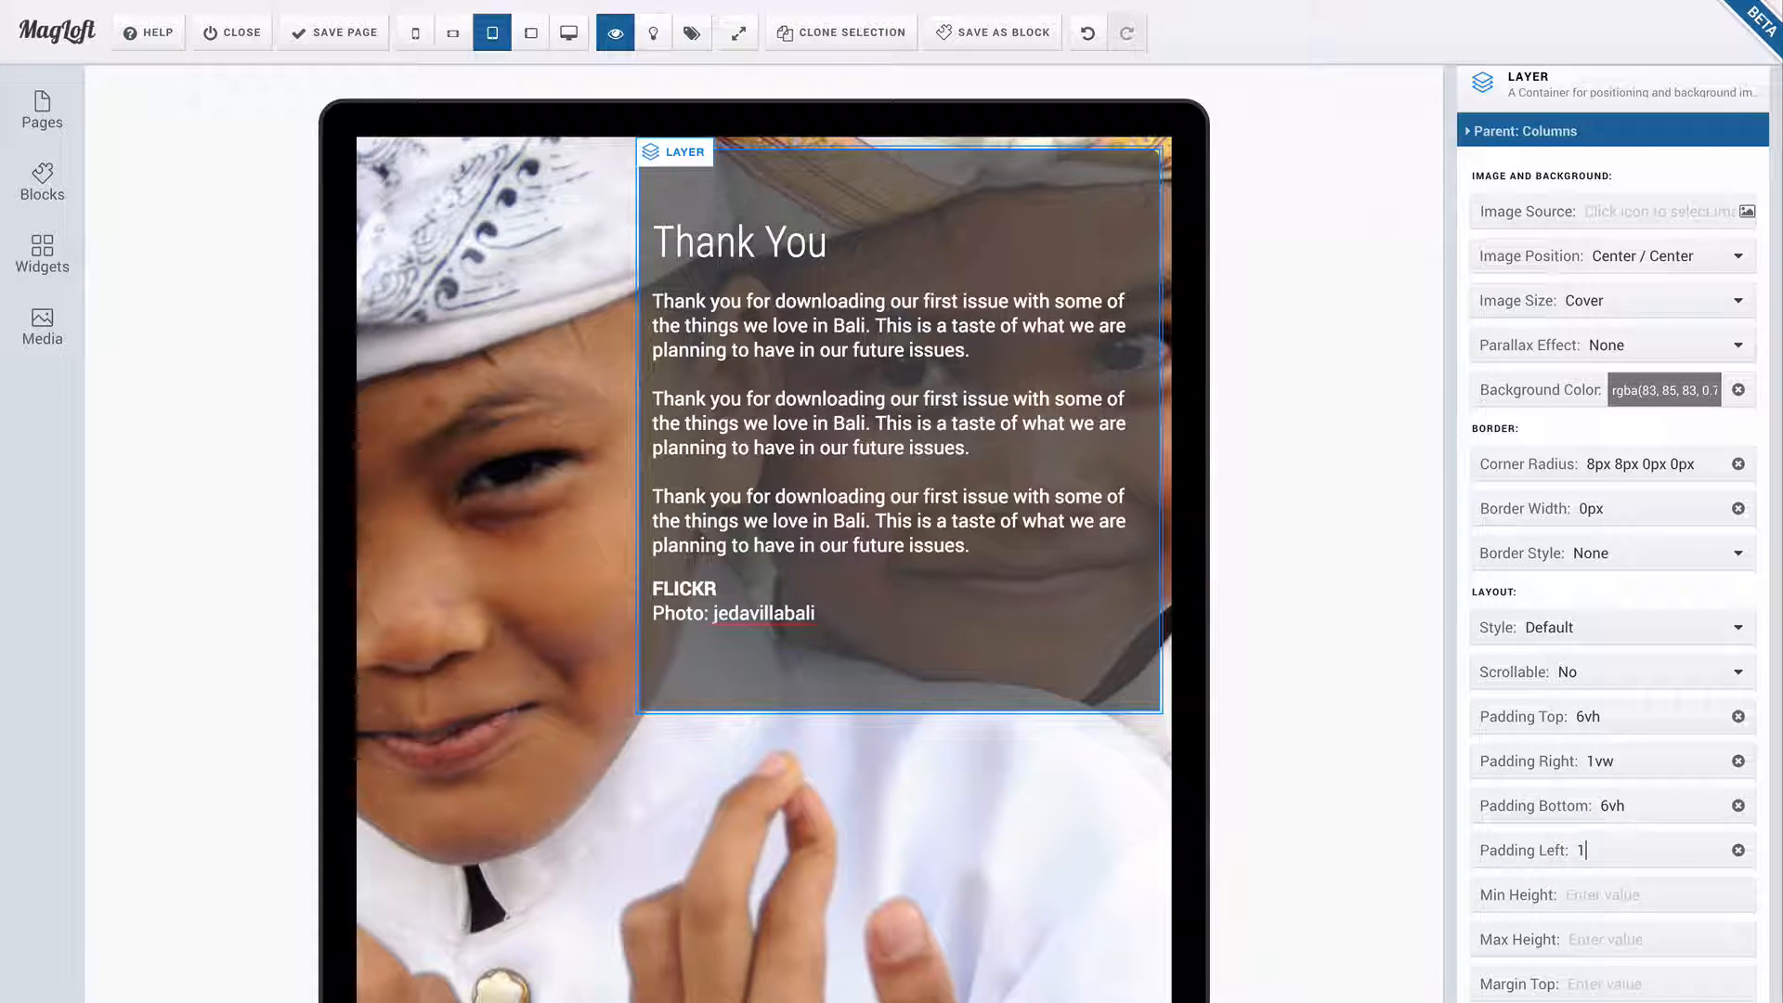
pyautogui.write('vw')
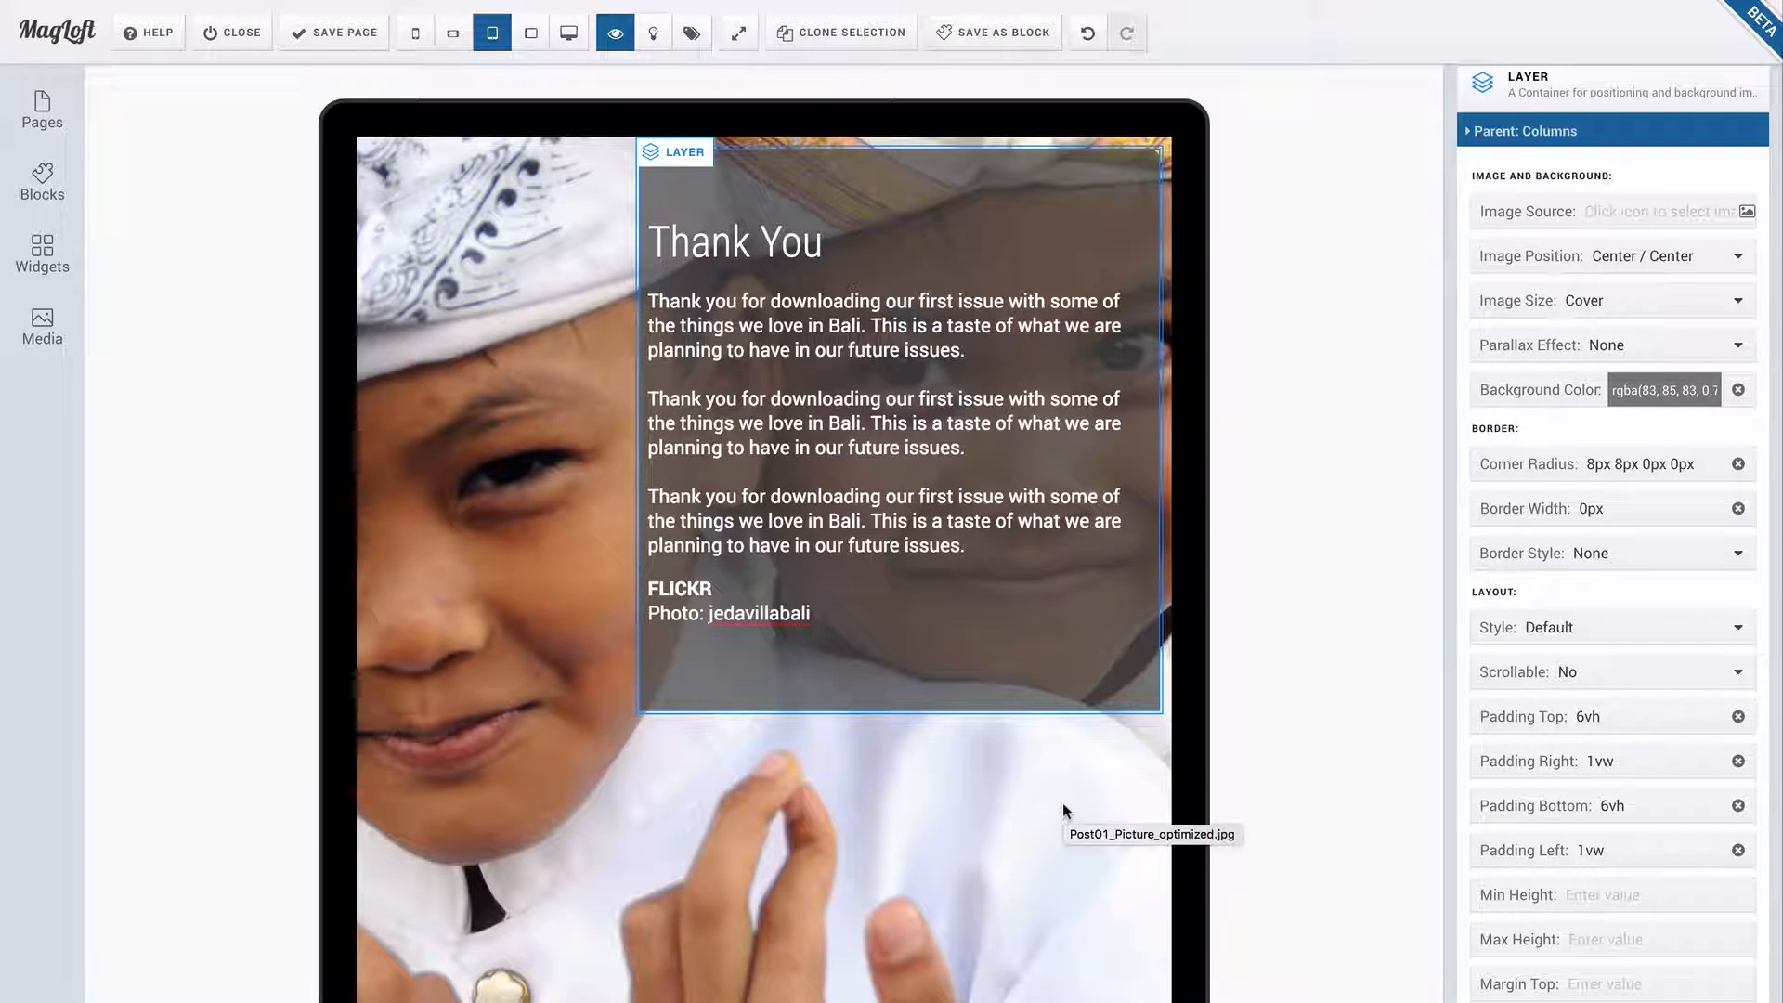
# - Increase the nested layer's right and left padding to 4vw
pyautogui.doubleClick(1630, 762)
pyautogui.click(1597, 761)
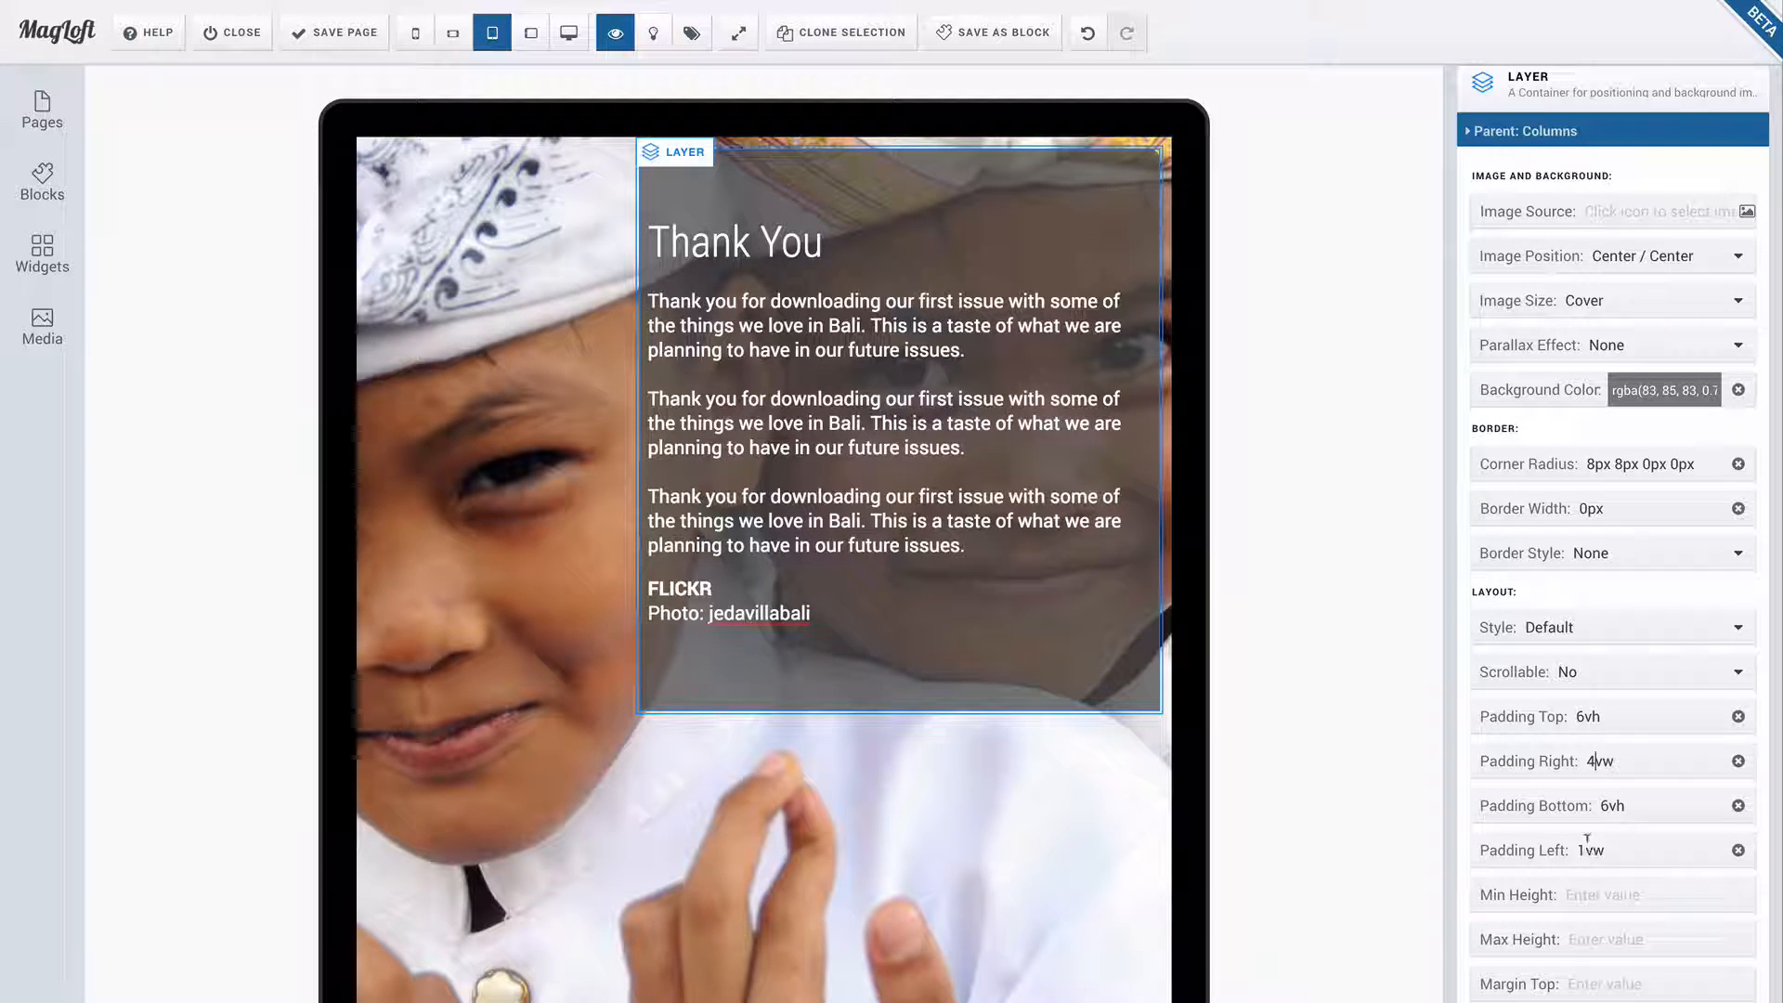
pyautogui.press('BackSpace')
pyautogui.write('4')
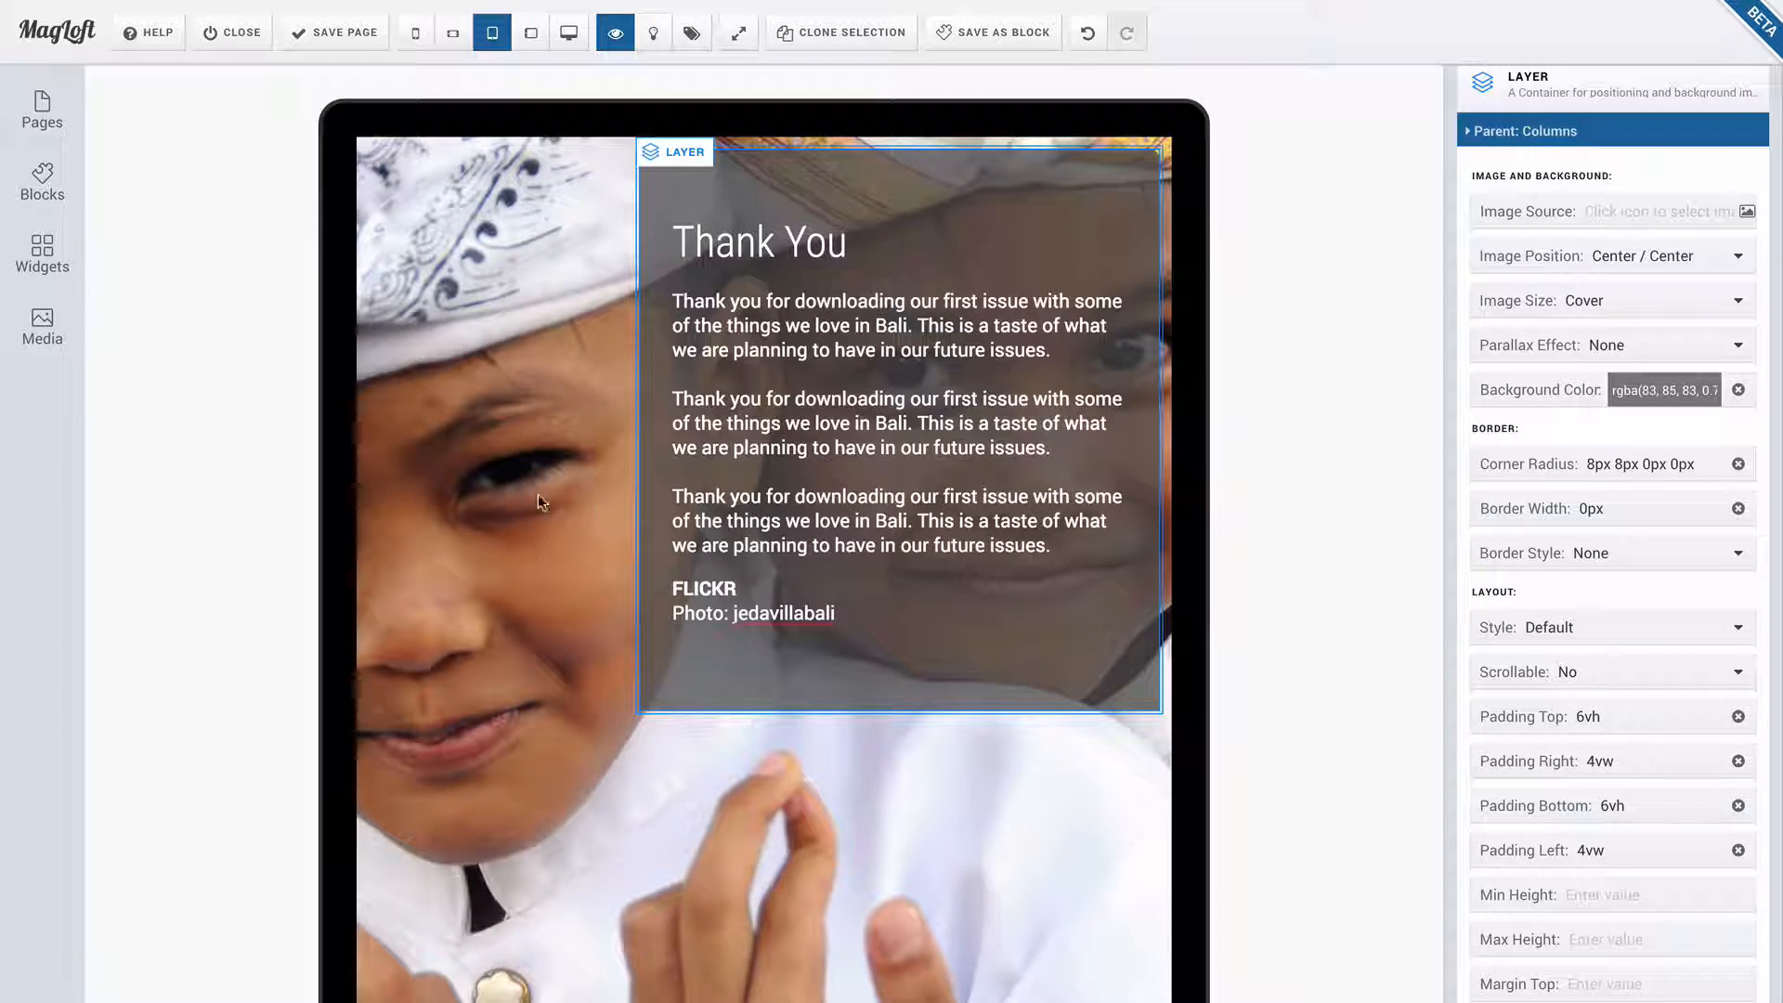
# - Set the parallax effect of the outer layer holding the background image to Stay
pyautogui.click(526, 273)
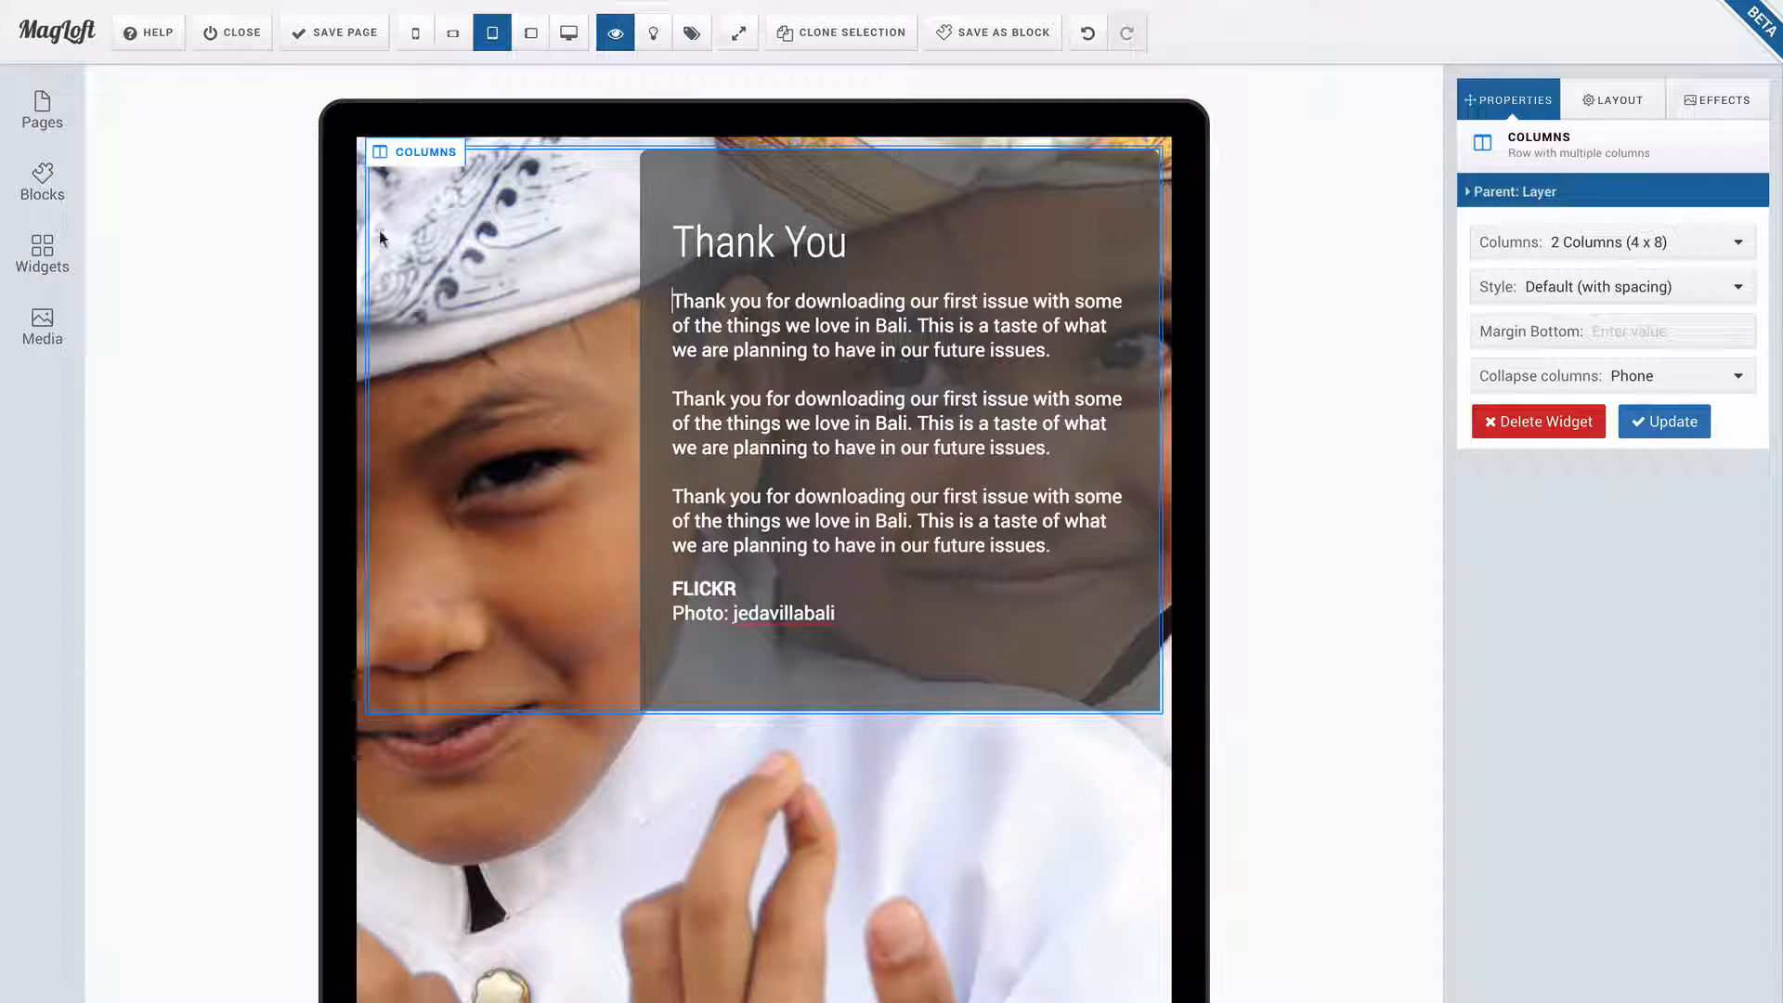
pyautogui.click(568, 813)
pyautogui.click(508, 299)
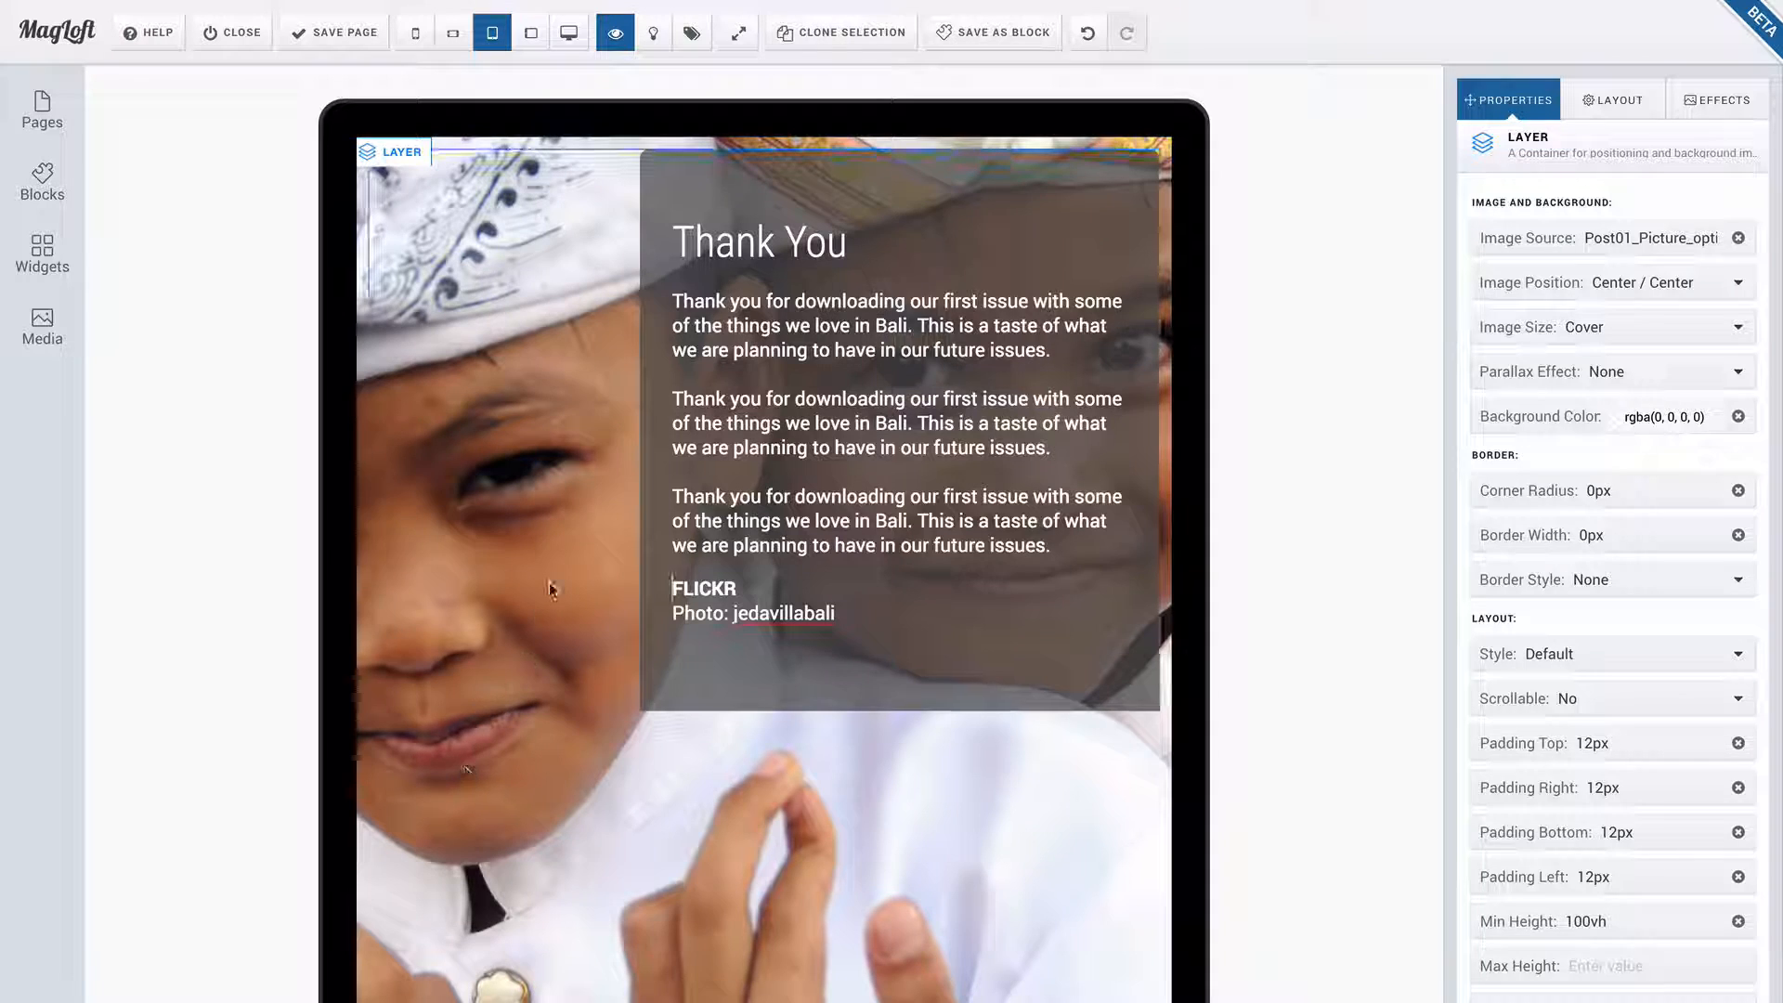
pyautogui.click(1500, 192)
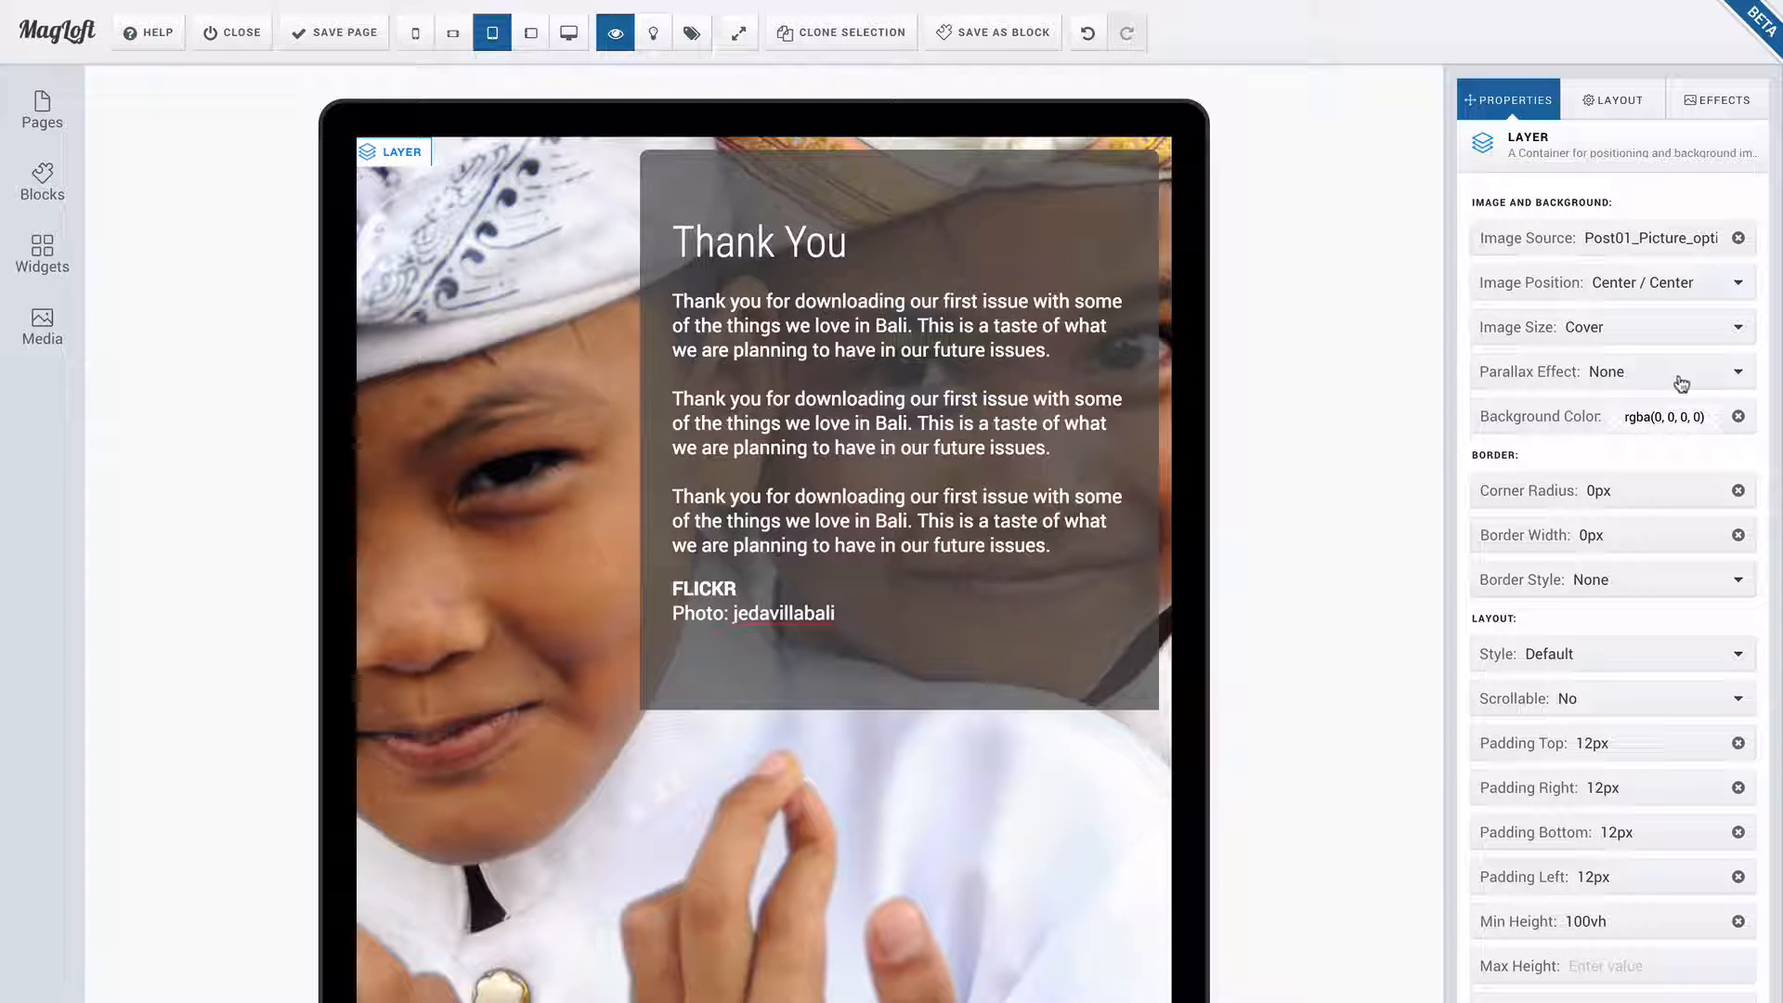
pyautogui.click(1738, 373)
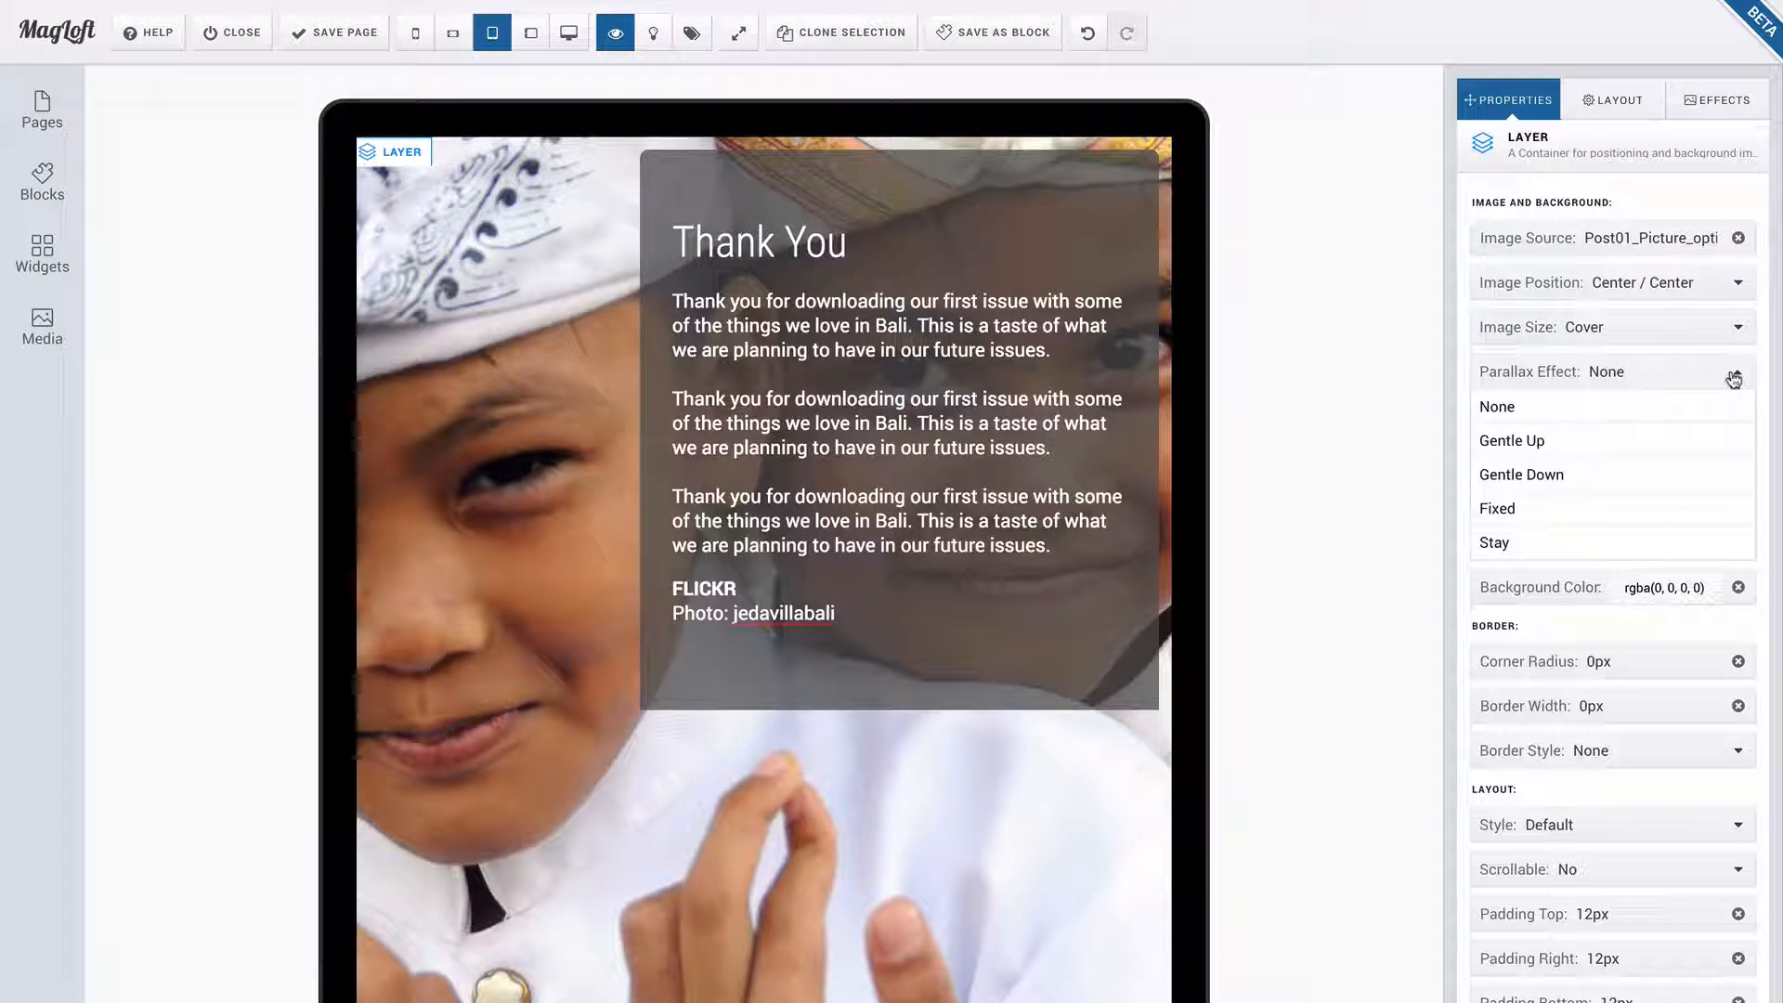
pyautogui.click(1534, 546)
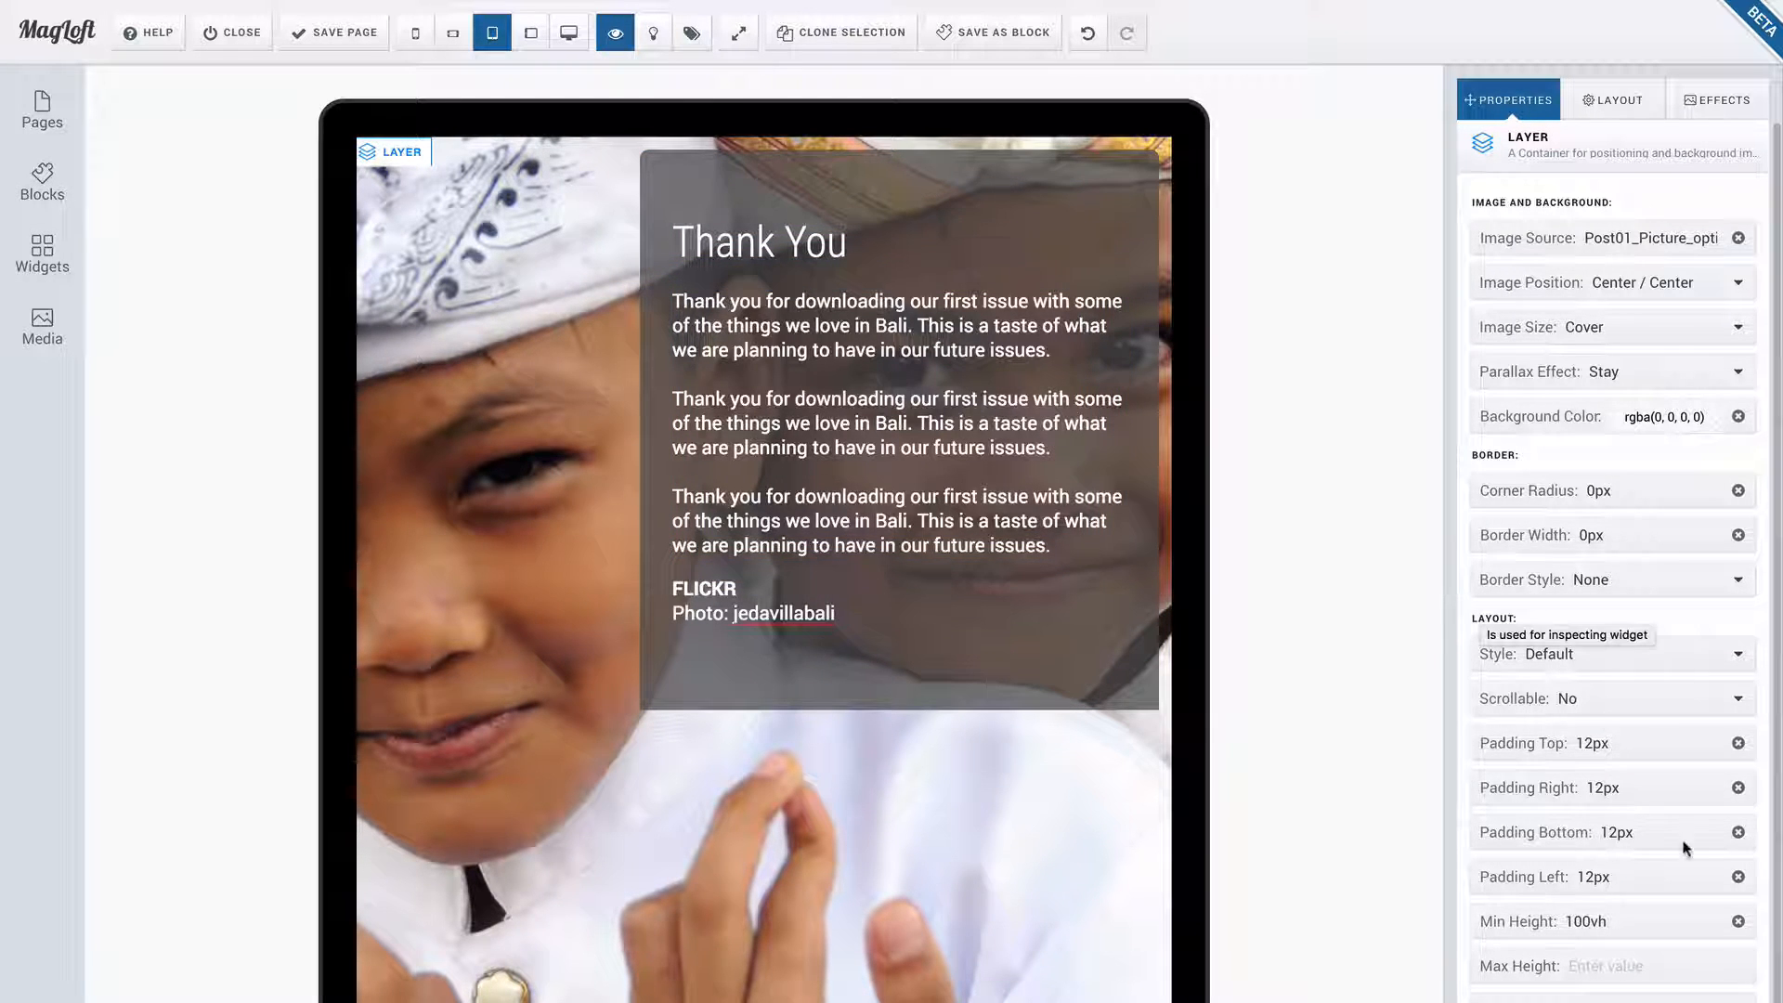
# - Set the background image layer's top padding to 80vh and clear its bottom padding
pyautogui.scroll(-1, 1645, 912)
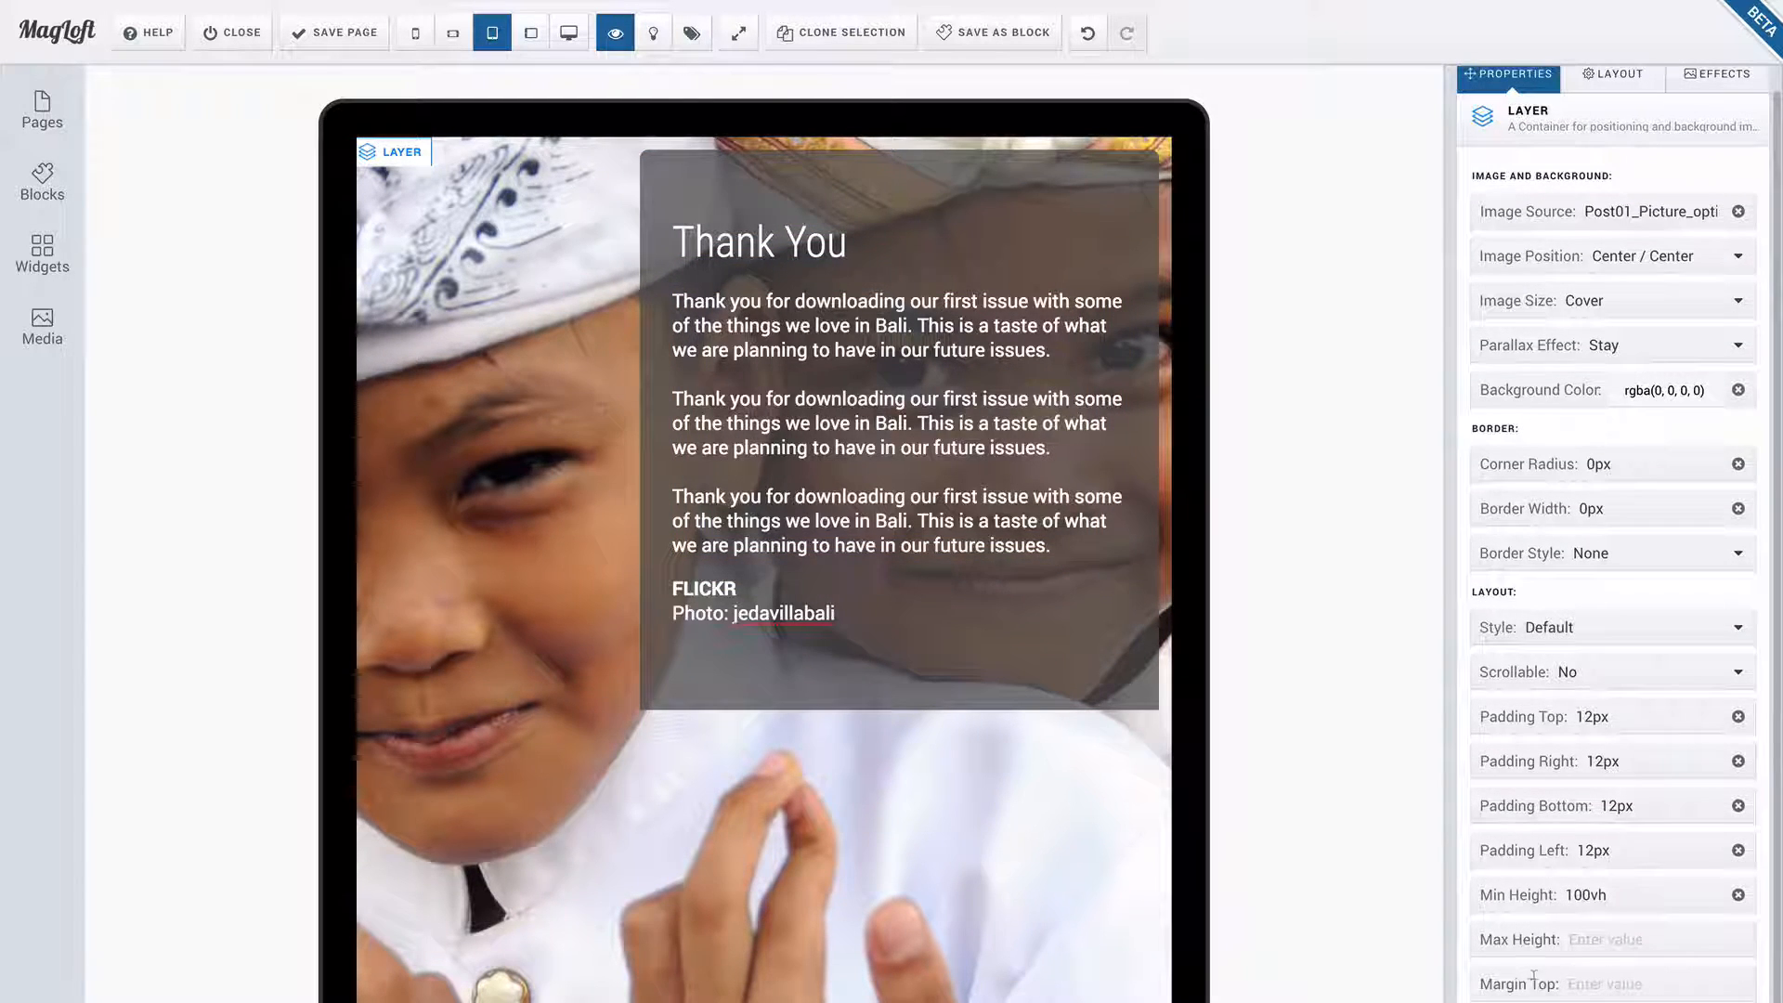
pyautogui.click(1633, 713)
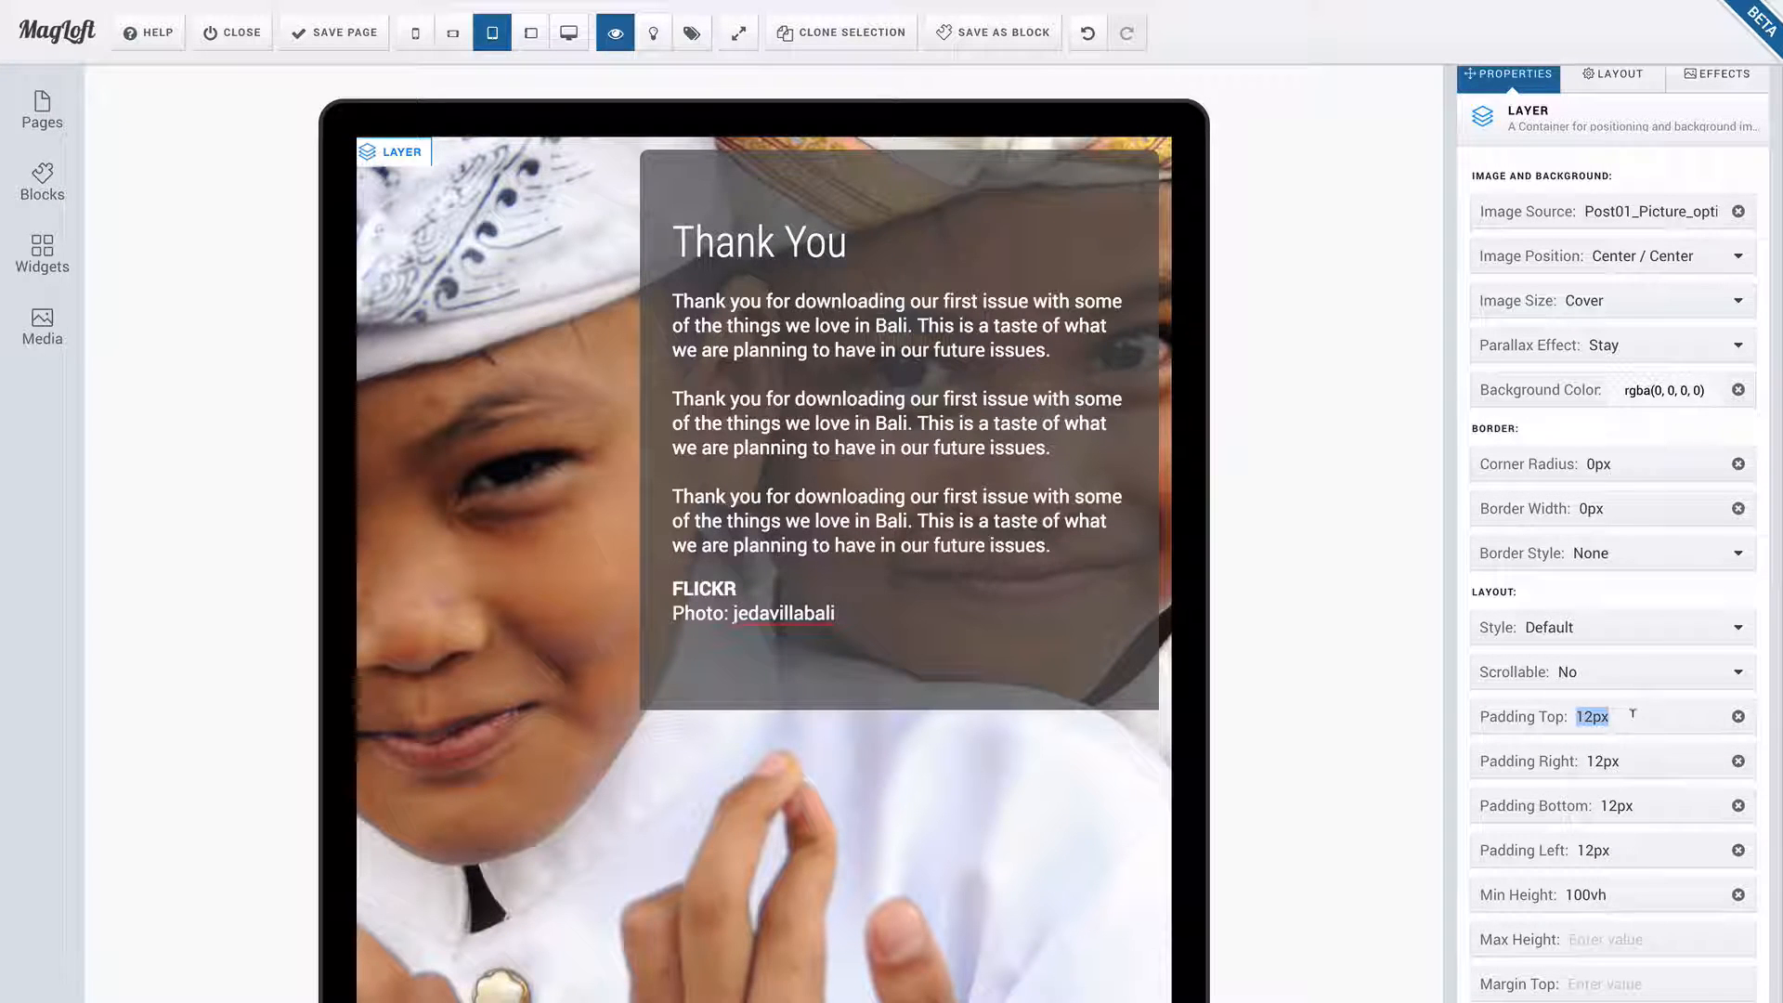
pyautogui.write('80vh')
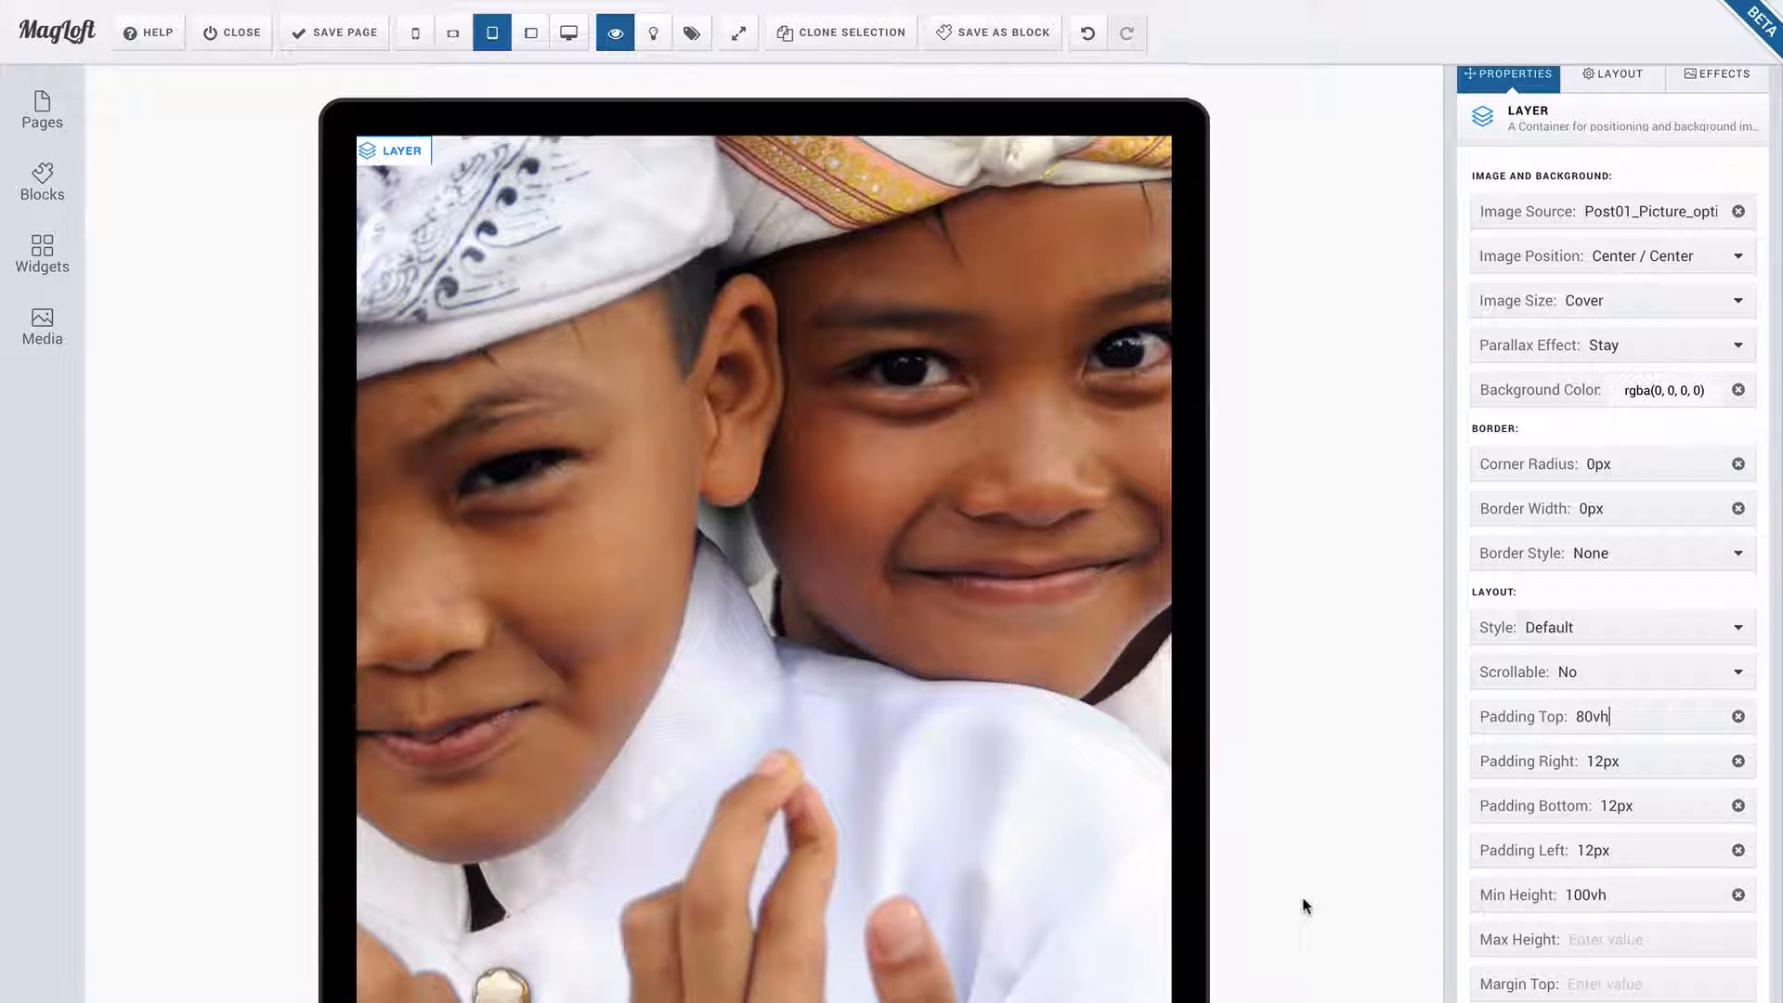
pyautogui.scroll(-2, 1301, 903)
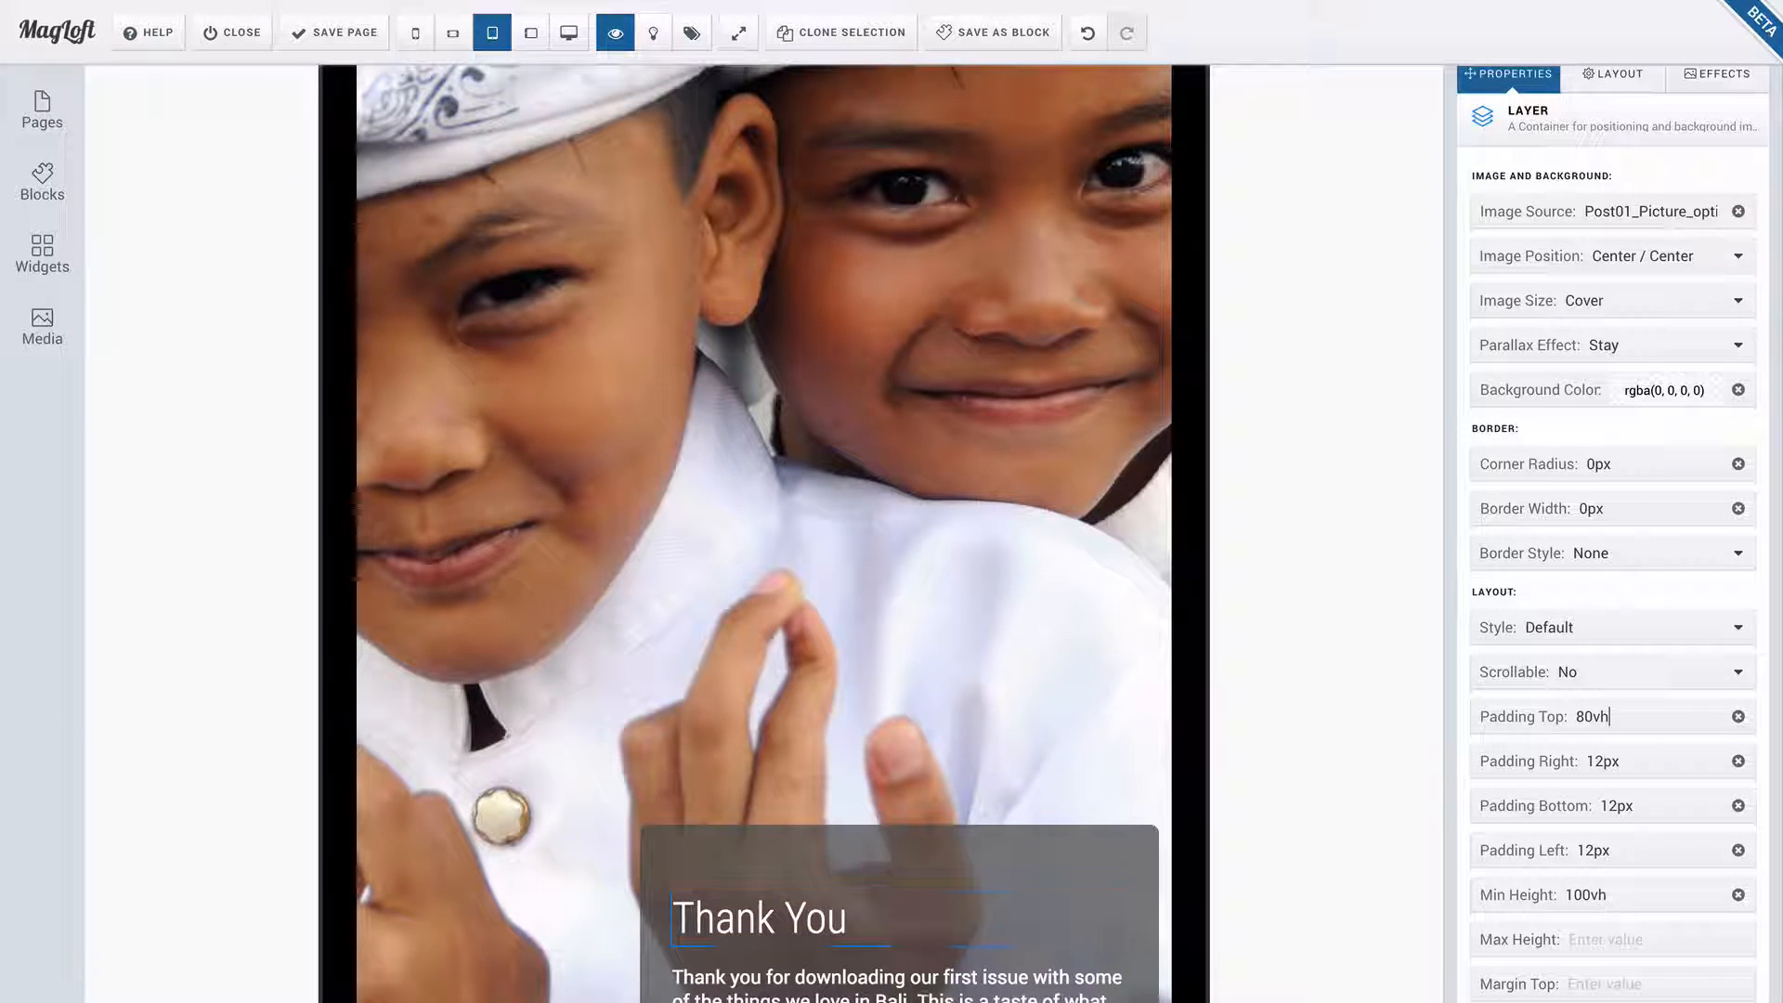
pyautogui.scroll(-3, 940, 650)
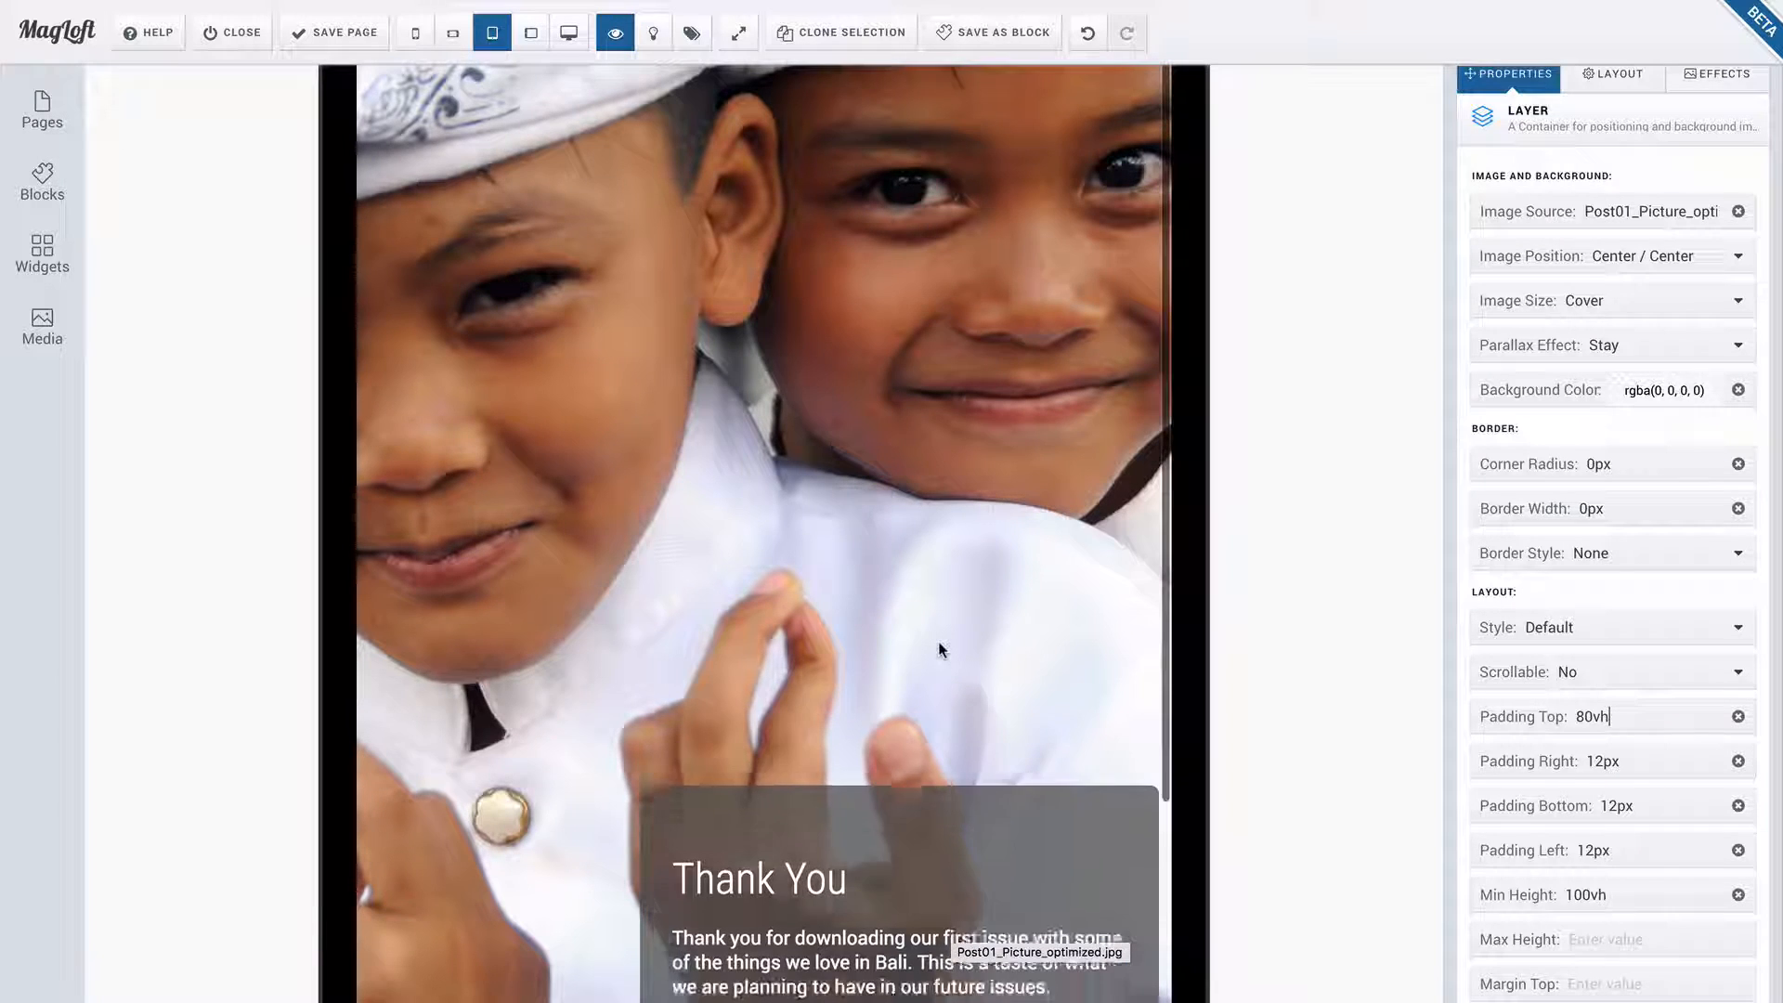
pyautogui.scroll(-1, 938, 641)
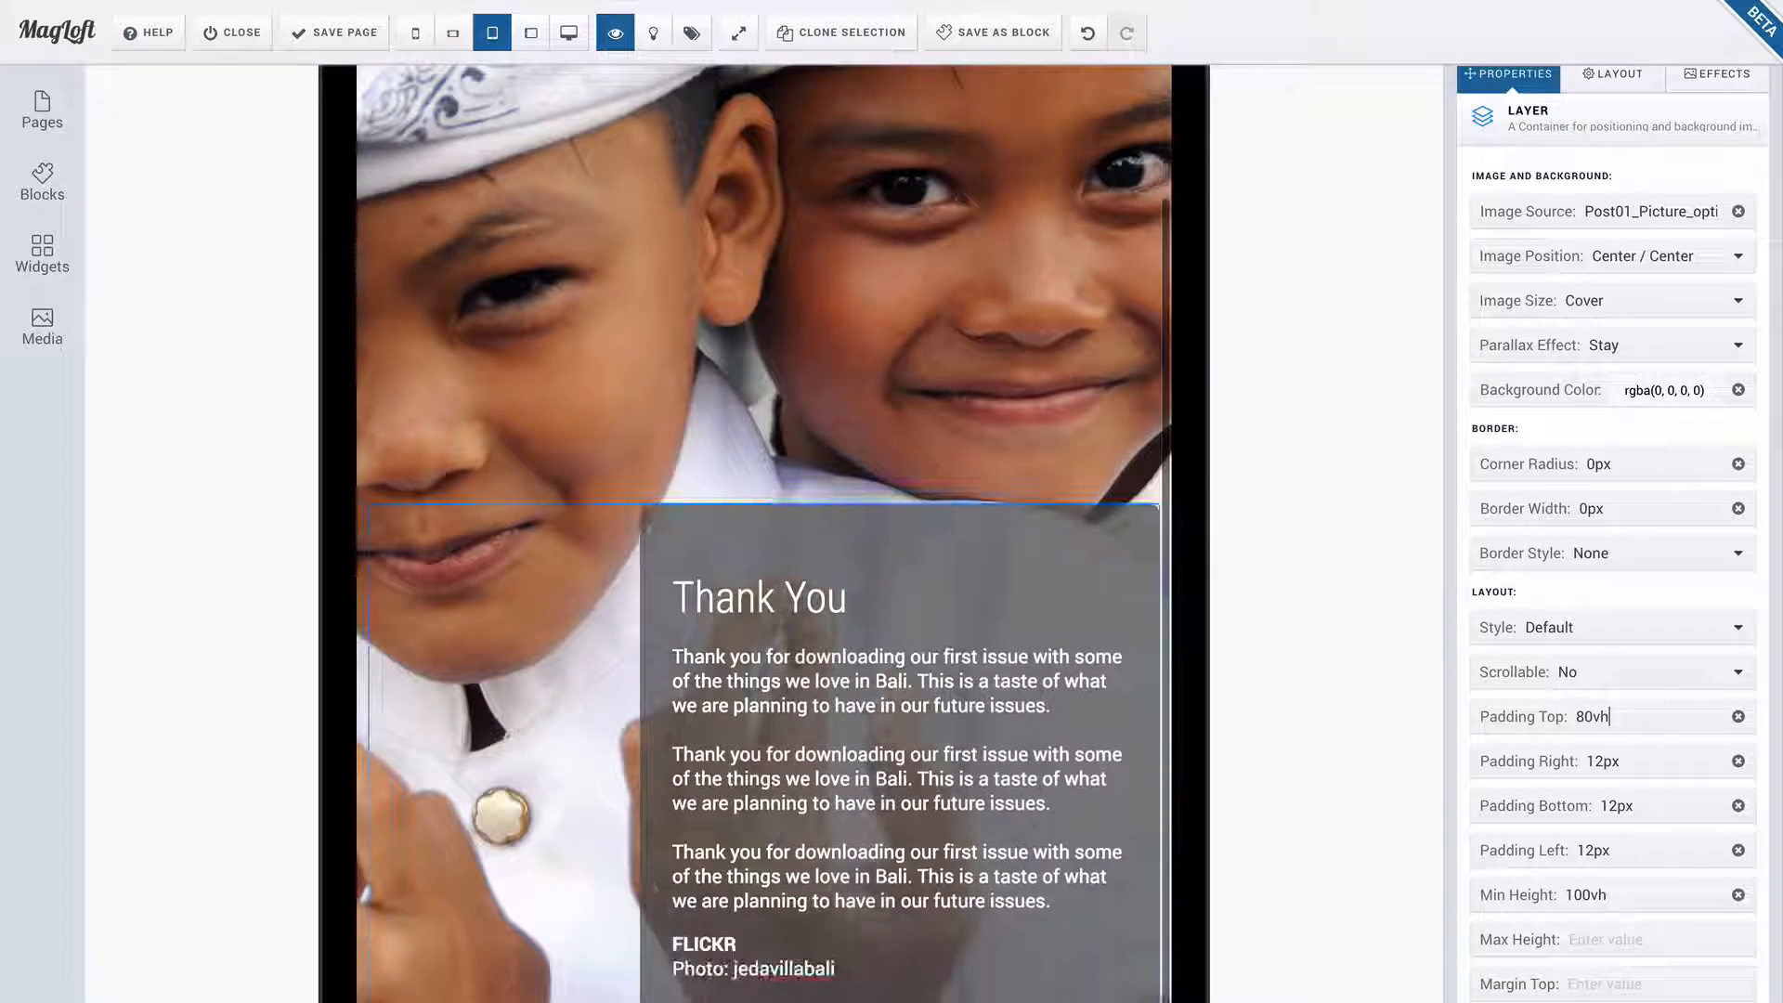
pyautogui.scroll(2, 940, 650)
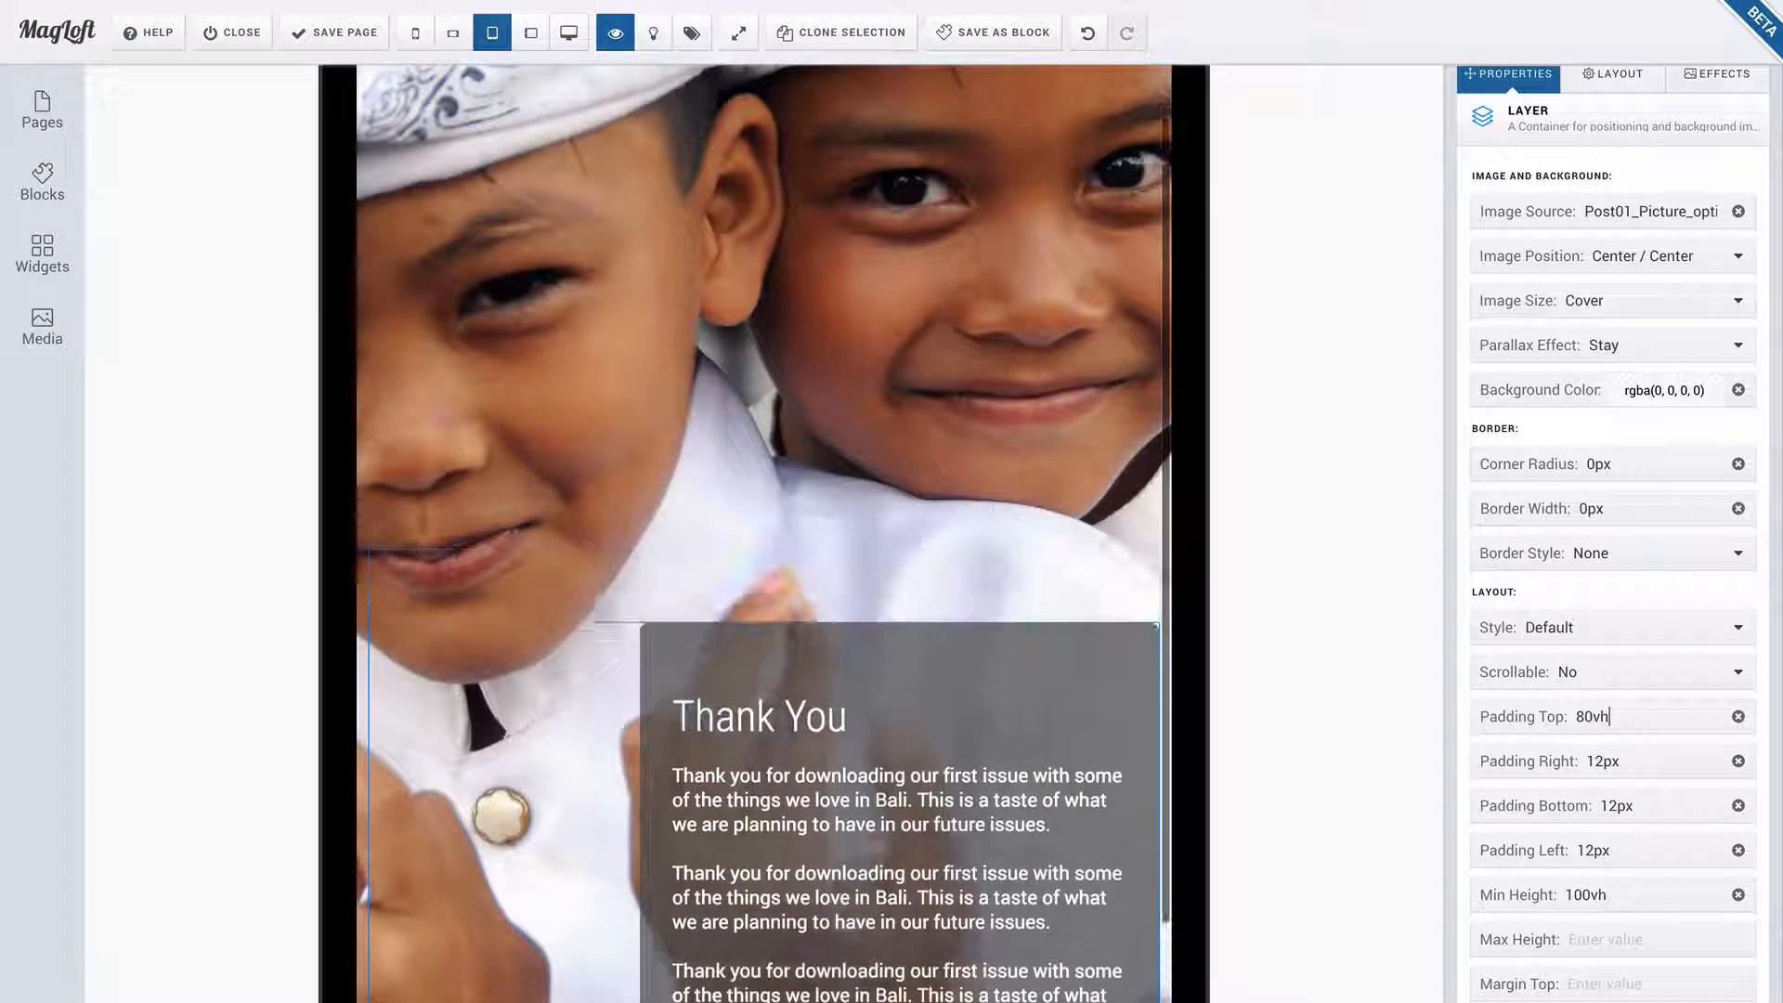
pyautogui.scroll(-2, 940, 640)
pyautogui.scroll(3, 893, 701)
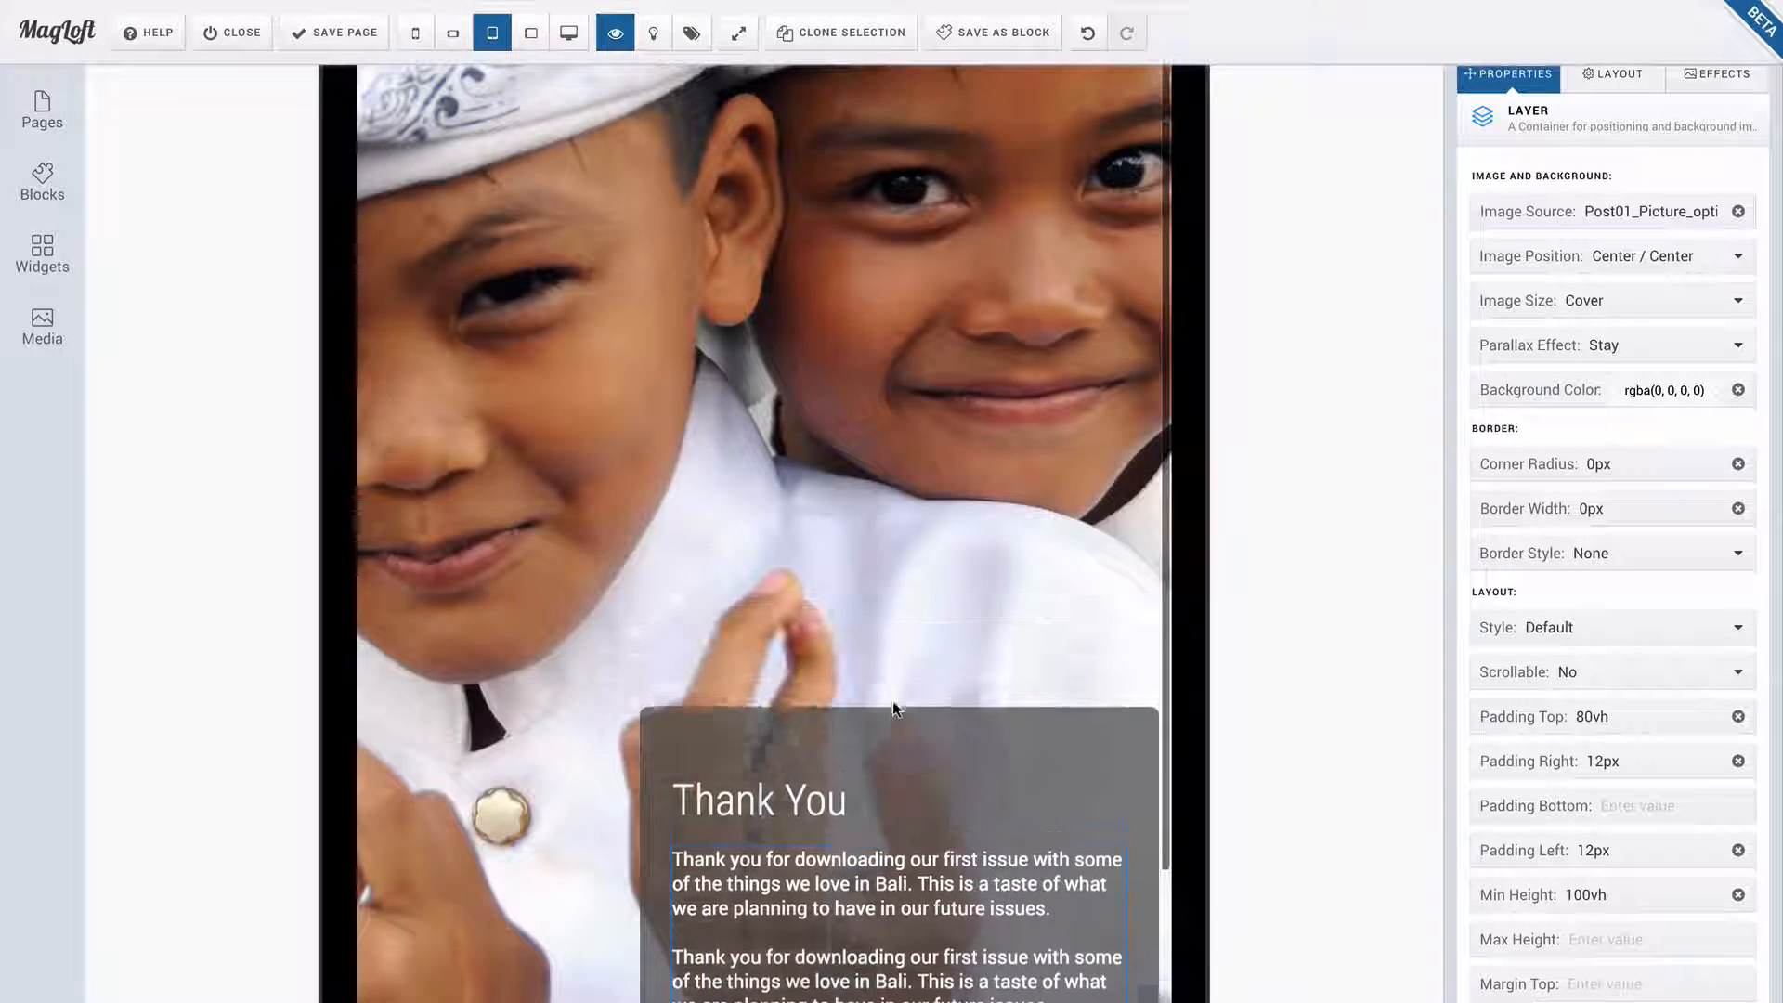
pyautogui.scroll(-3, 894, 700)
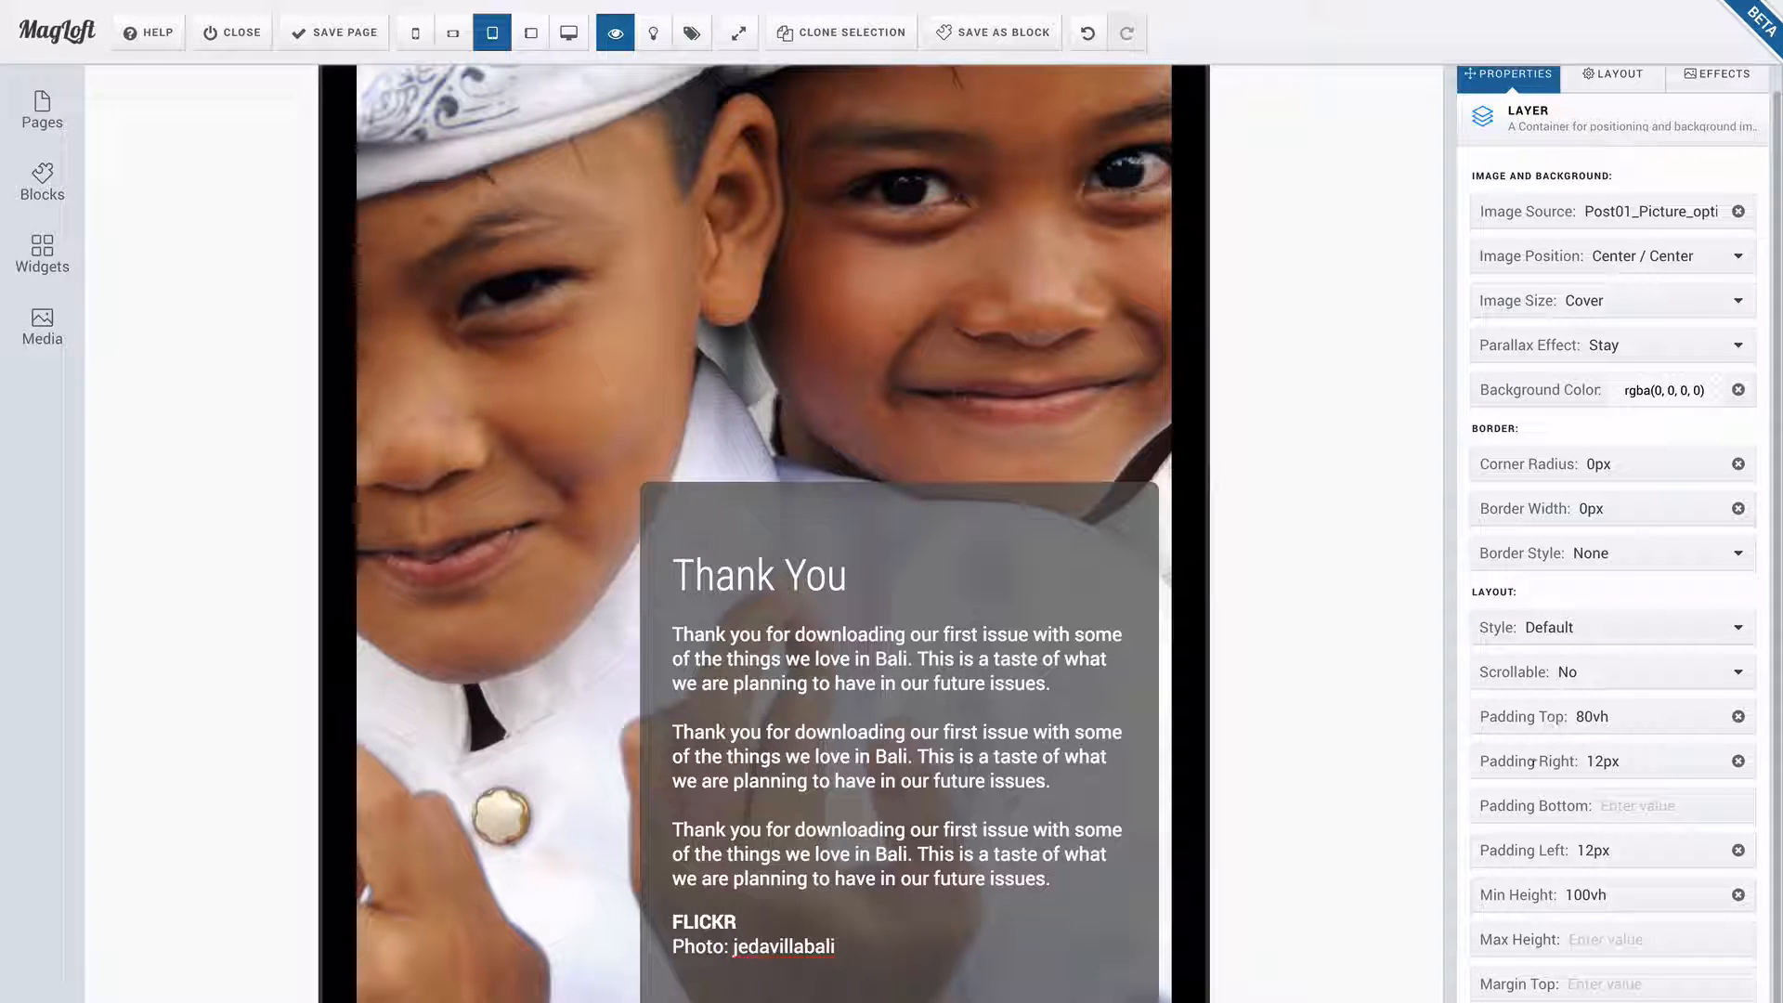
# - Set the right padding of the background image layer to 4vw
pyautogui.click(1642, 760)
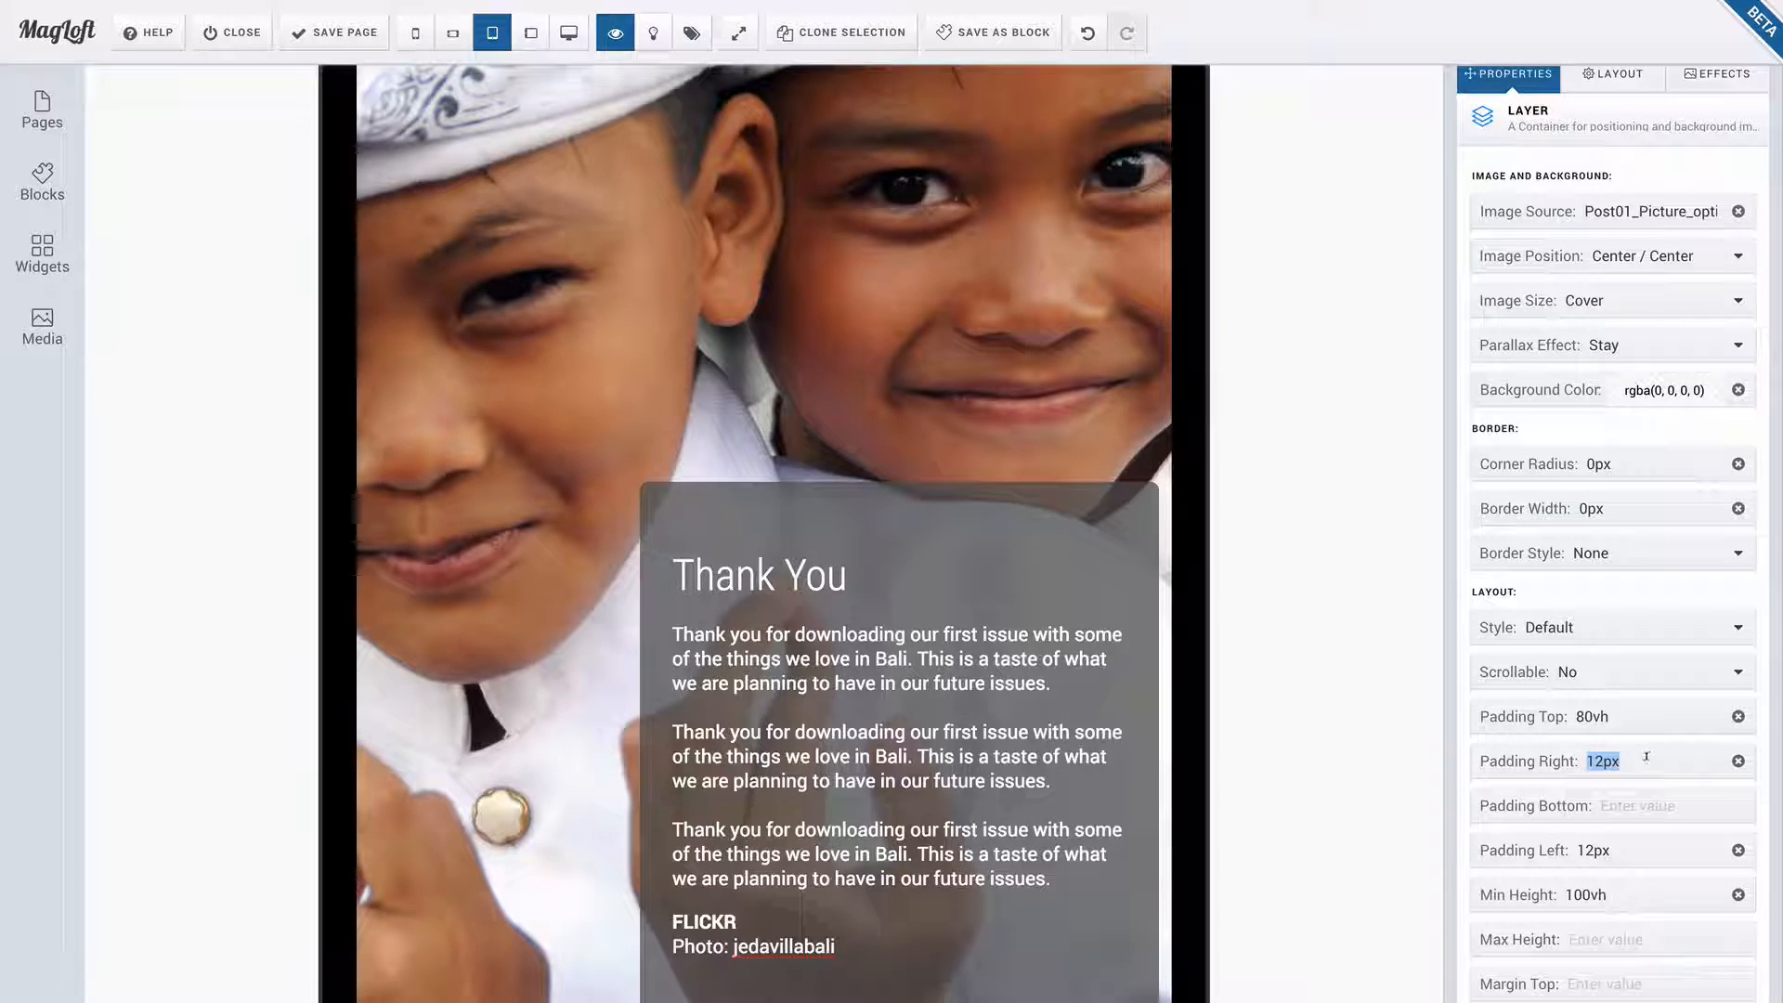
pyautogui.write('4vw')
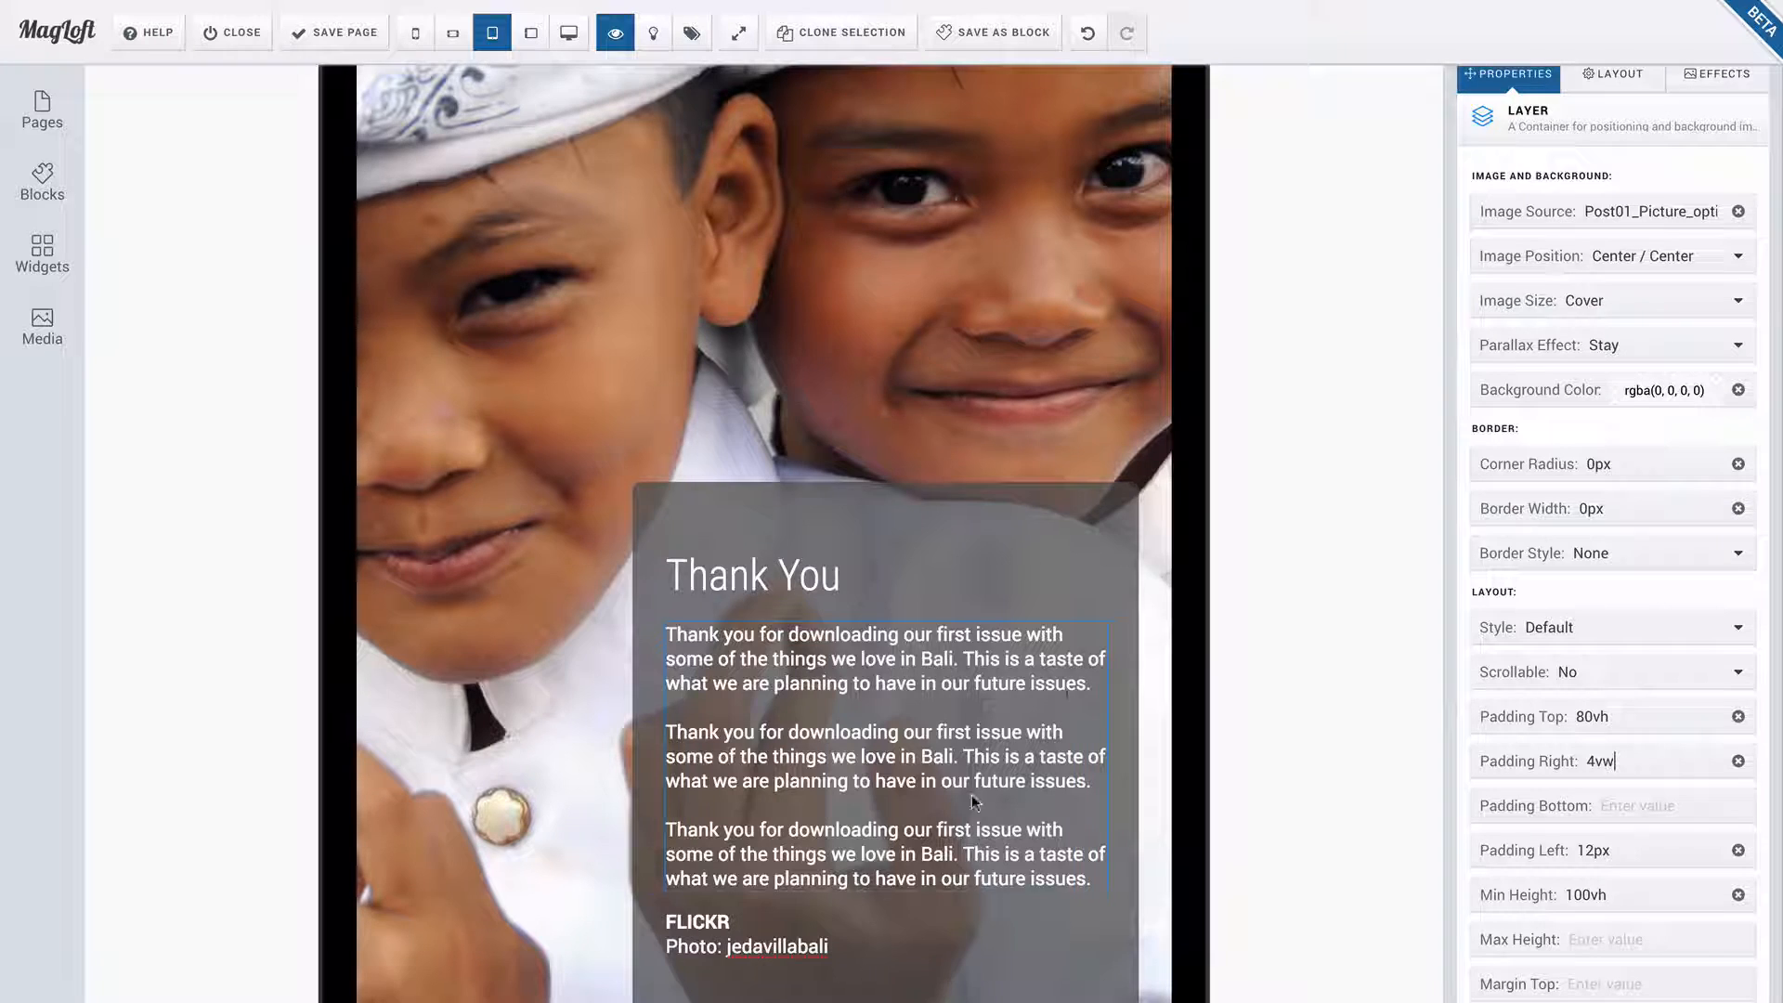
pyautogui.scroll(3, 972, 790)
pyautogui.scroll(-3, 972, 790)
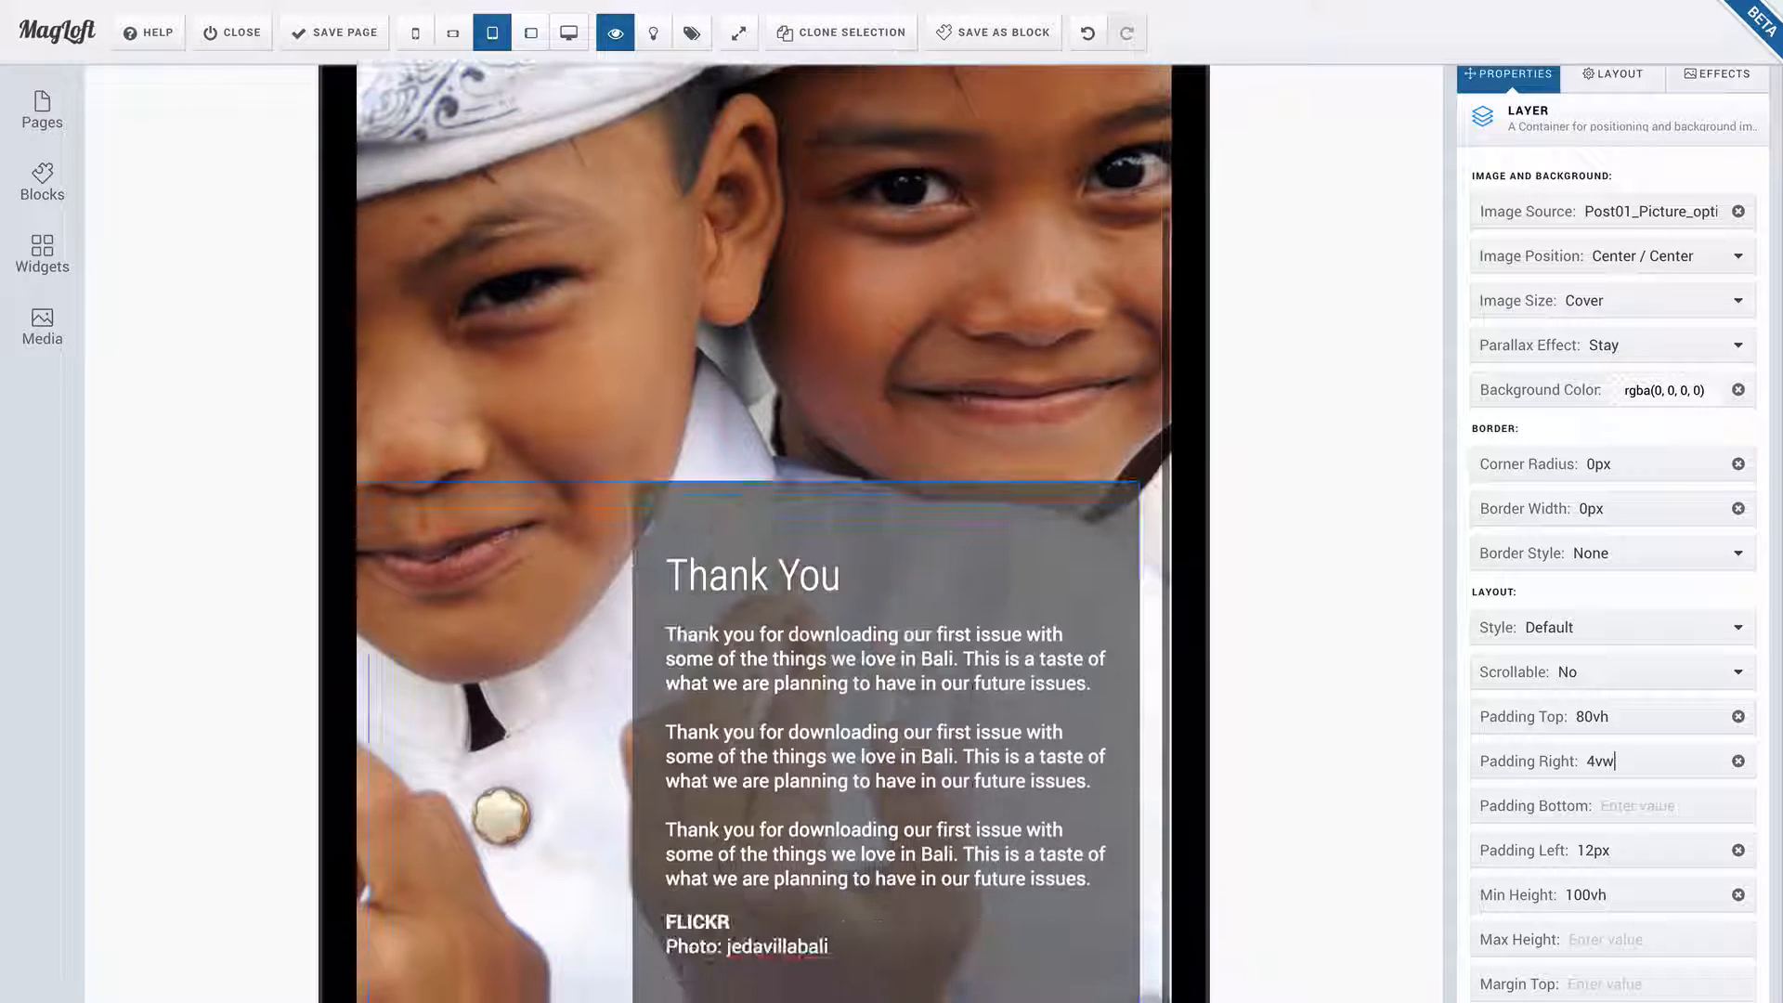